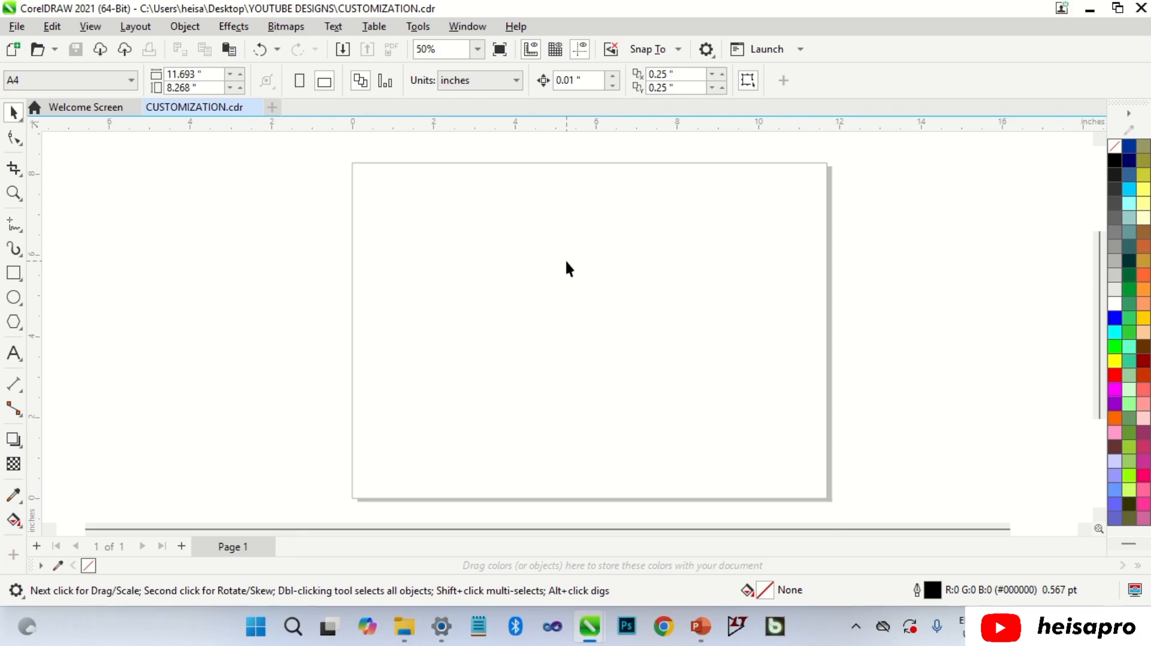
Switch centring of dialog boxes off and back on in the Customization appearance options, and accept the settings.
click(418, 26)
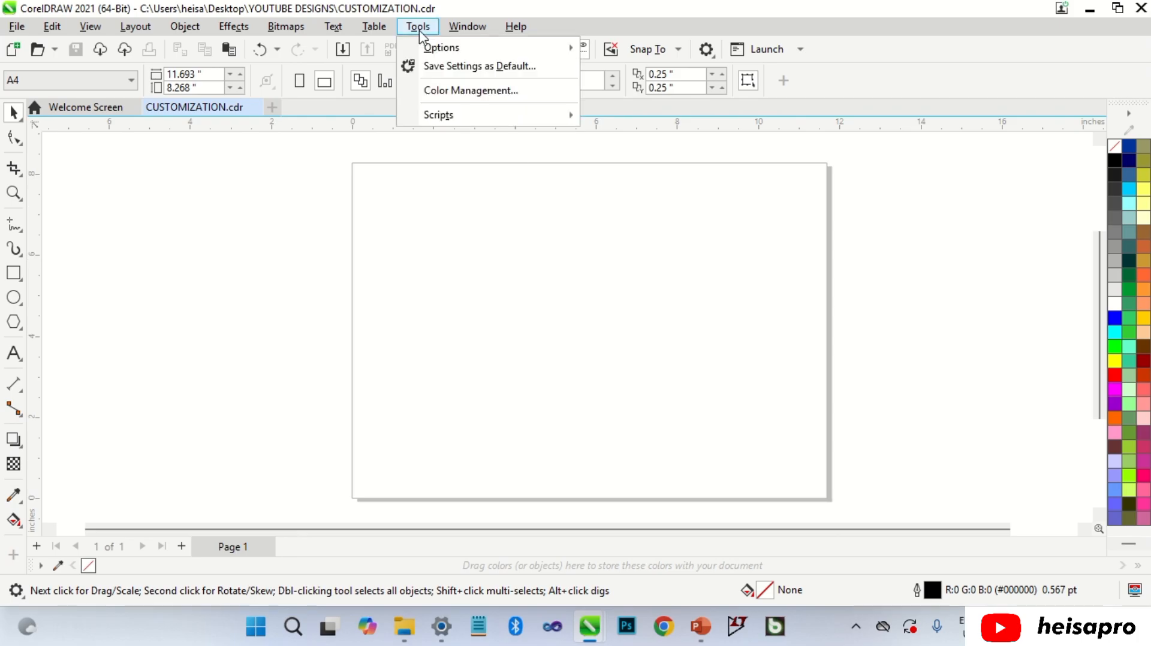
mouse_move(431, 49)
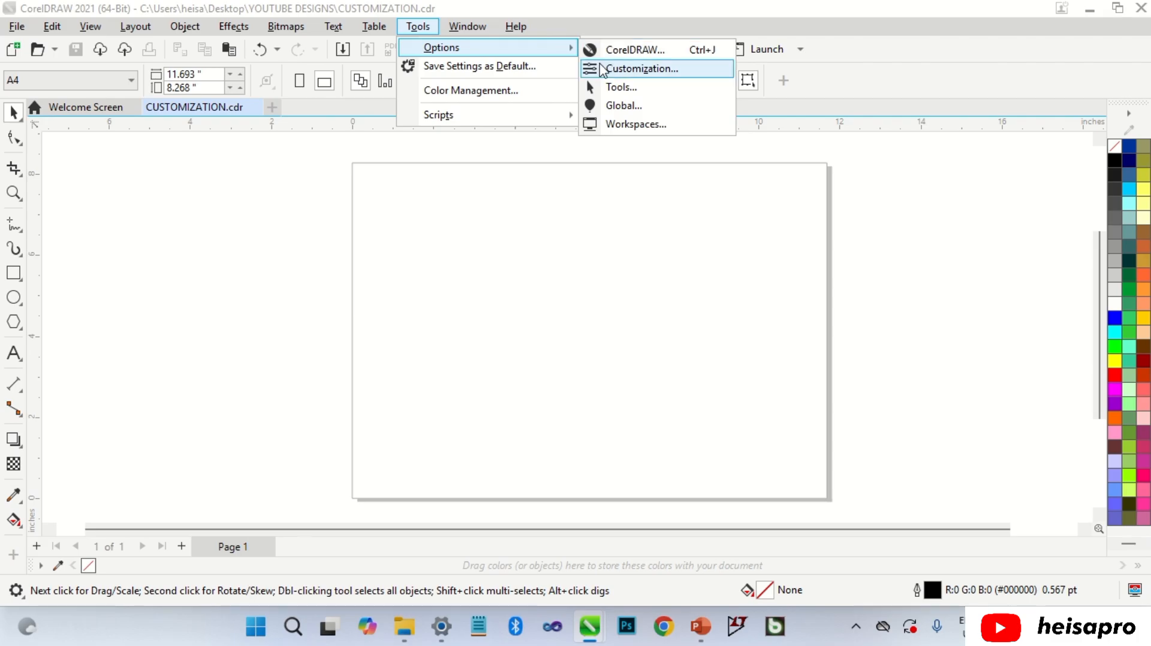
click(600, 67)
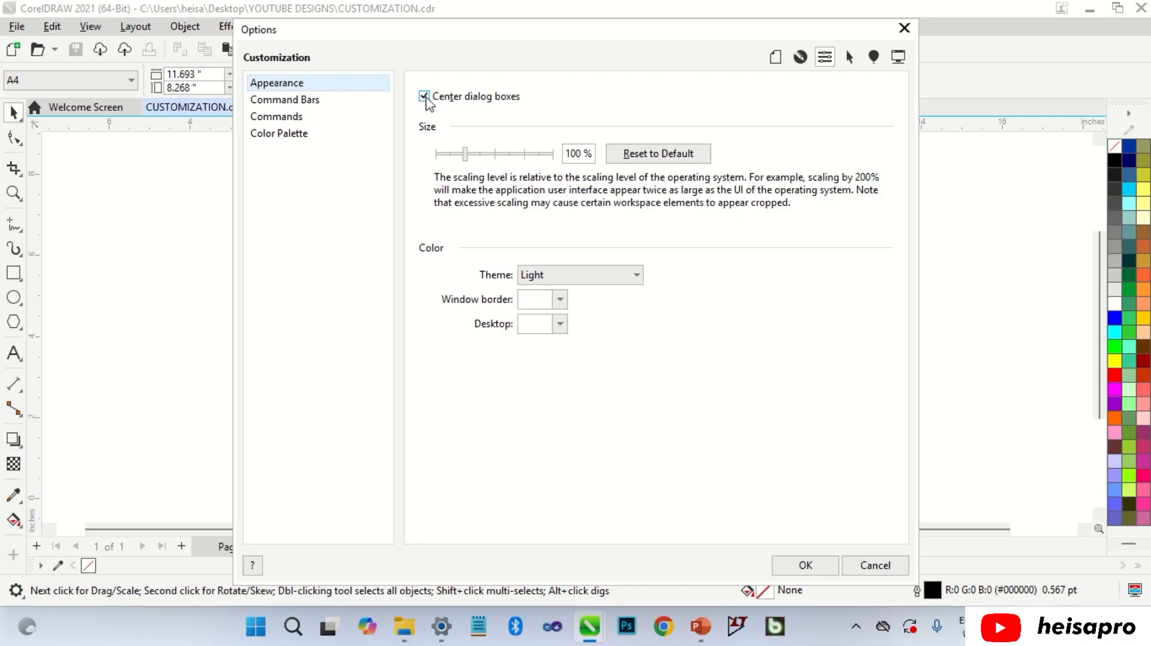
click(425, 100)
click(424, 97)
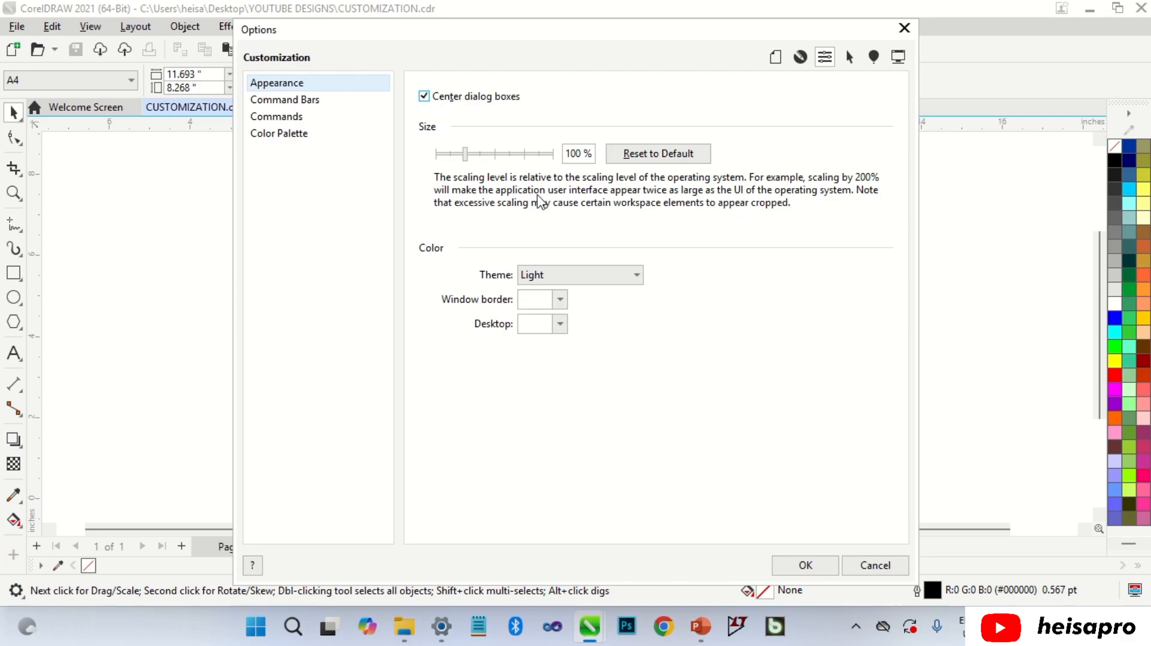
click(798, 566)
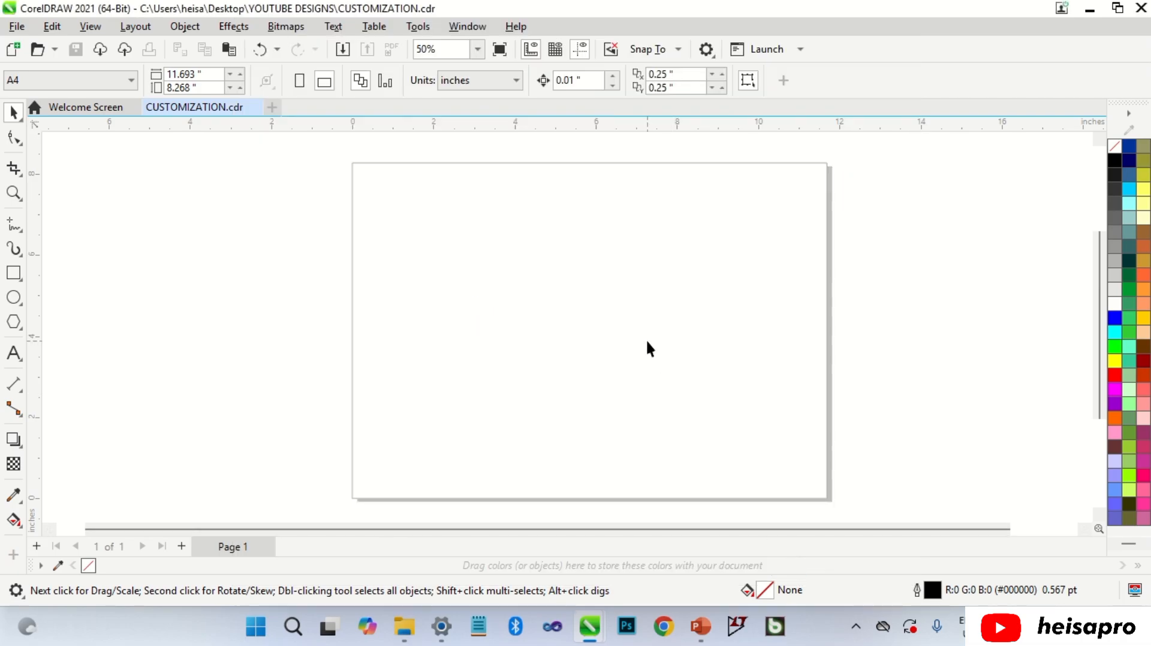
View the default fill and default outline settings for new objects, closing each dialog.
double_click(766, 592)
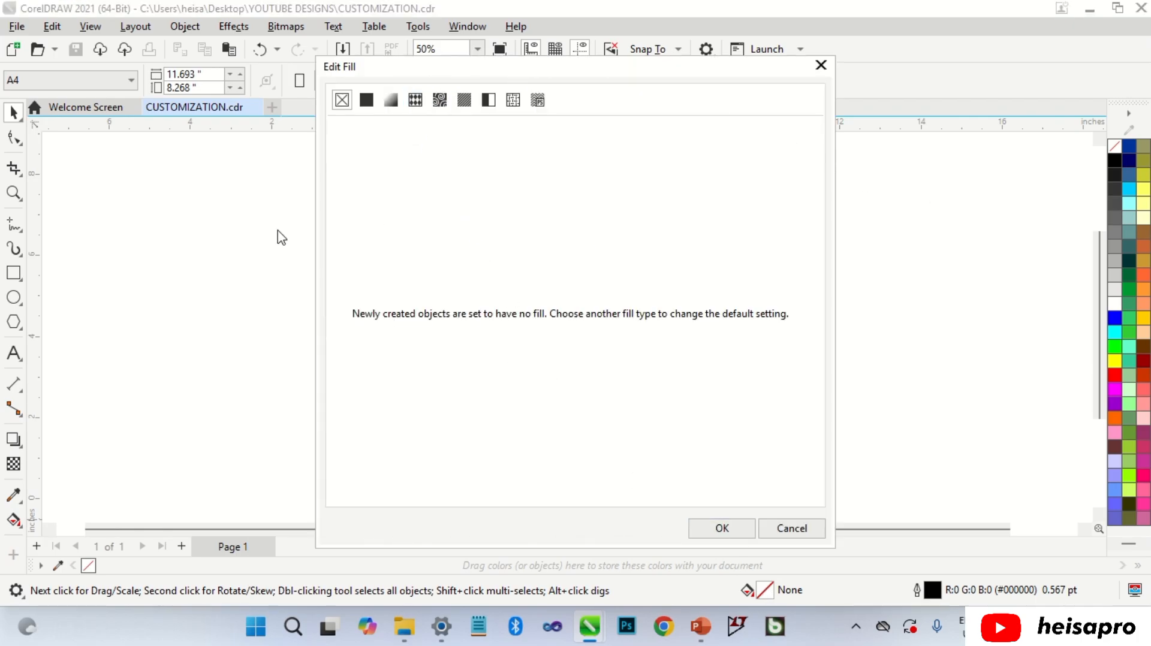
click(719, 528)
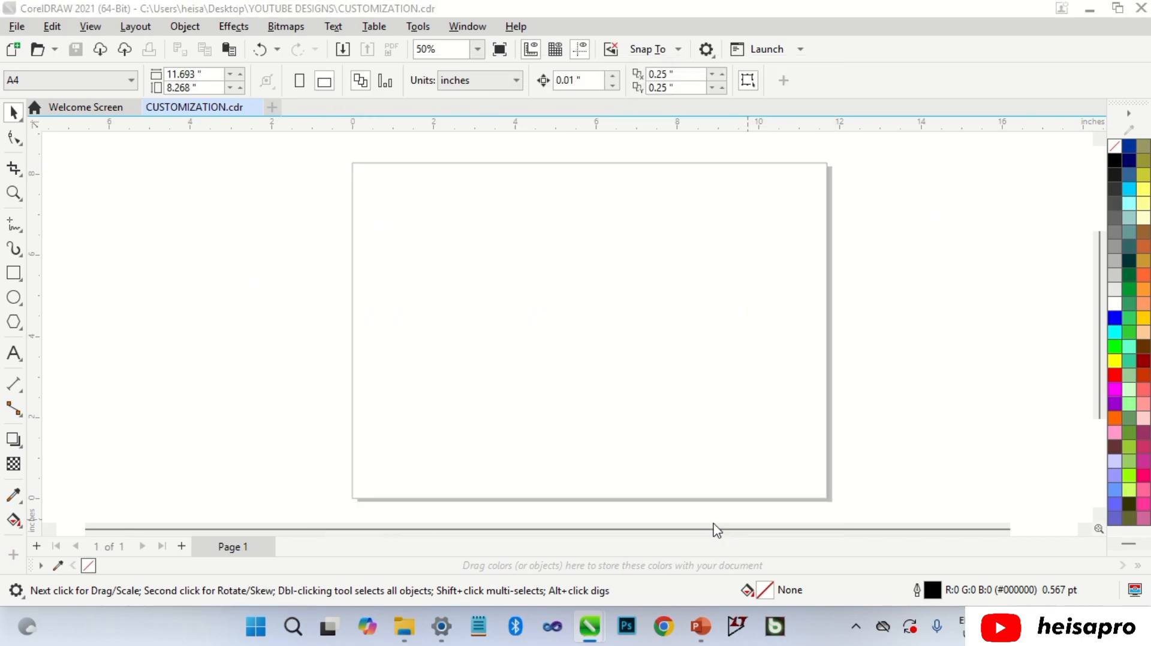
click(668, 425)
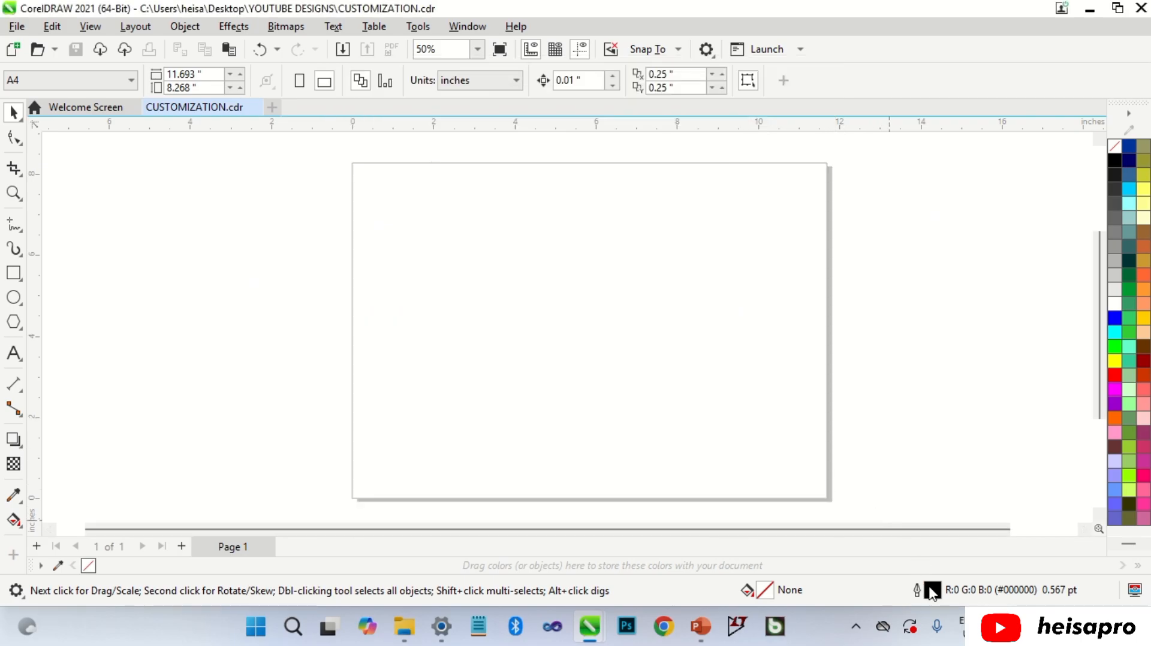
double_click(933, 591)
click(719, 464)
Try a 175% interface size in the Customization appearance options and reset it to the default.
click(418, 26)
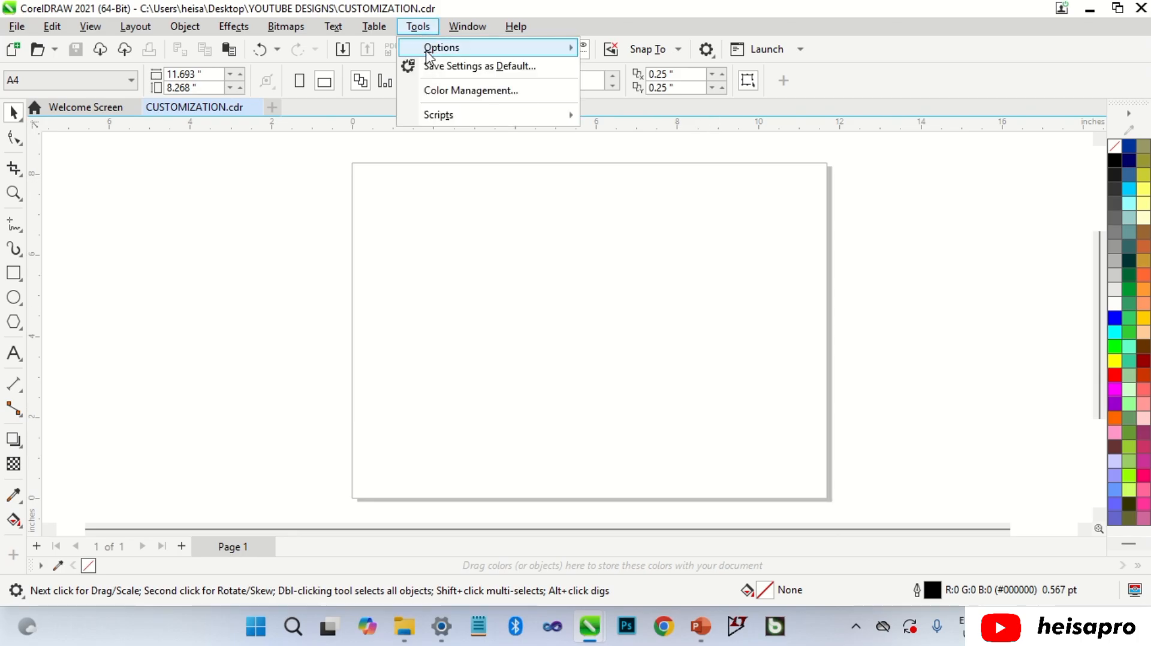
mouse_move(537, 57)
click(637, 69)
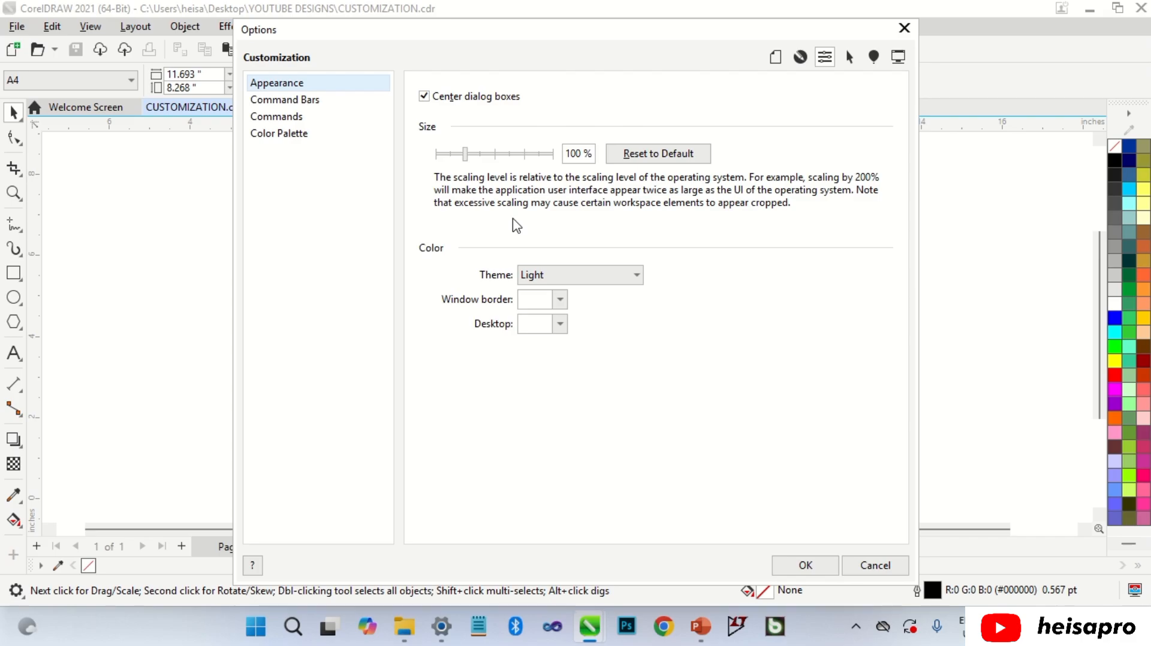
click(495, 157)
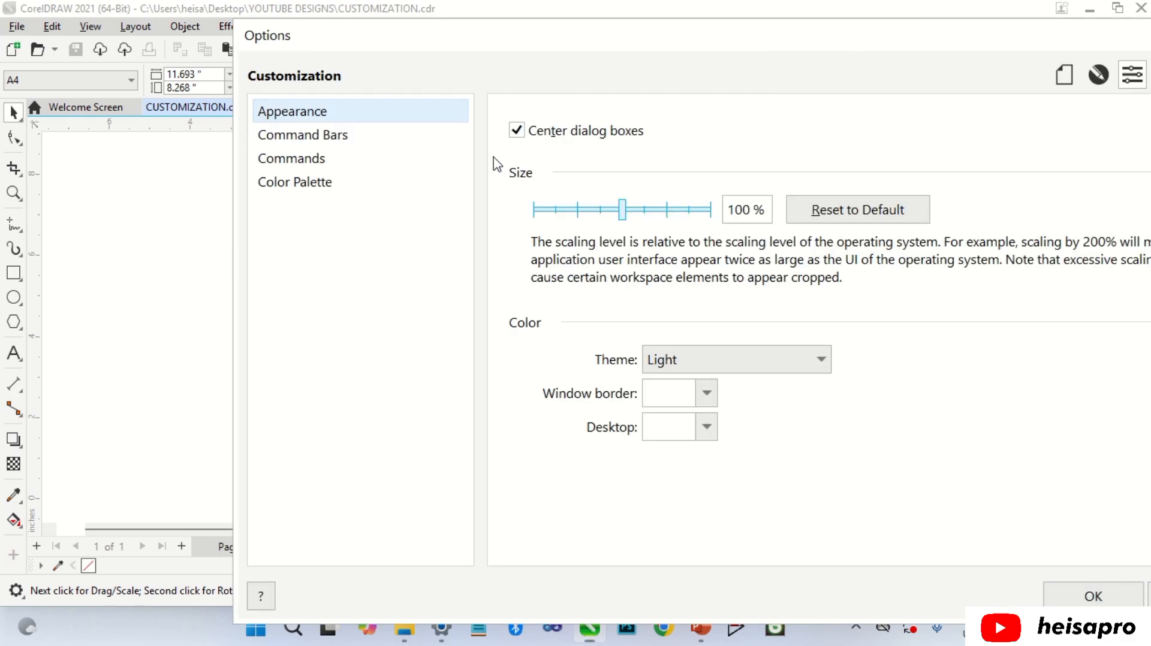
drag(623, 210, 644, 217)
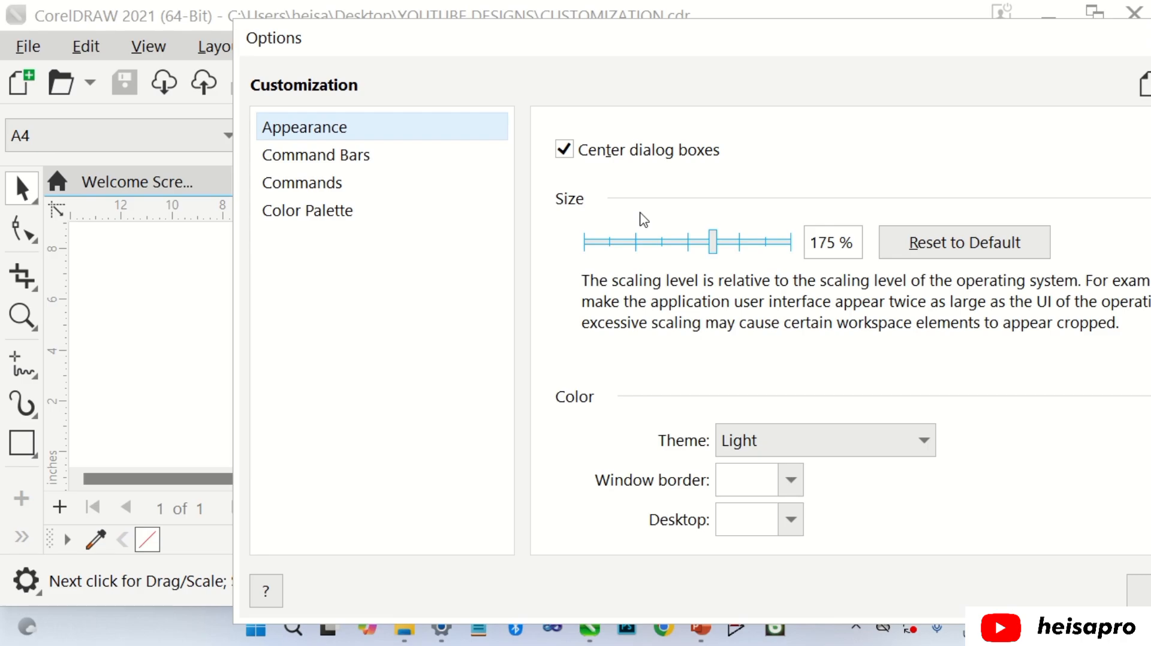
click(900, 242)
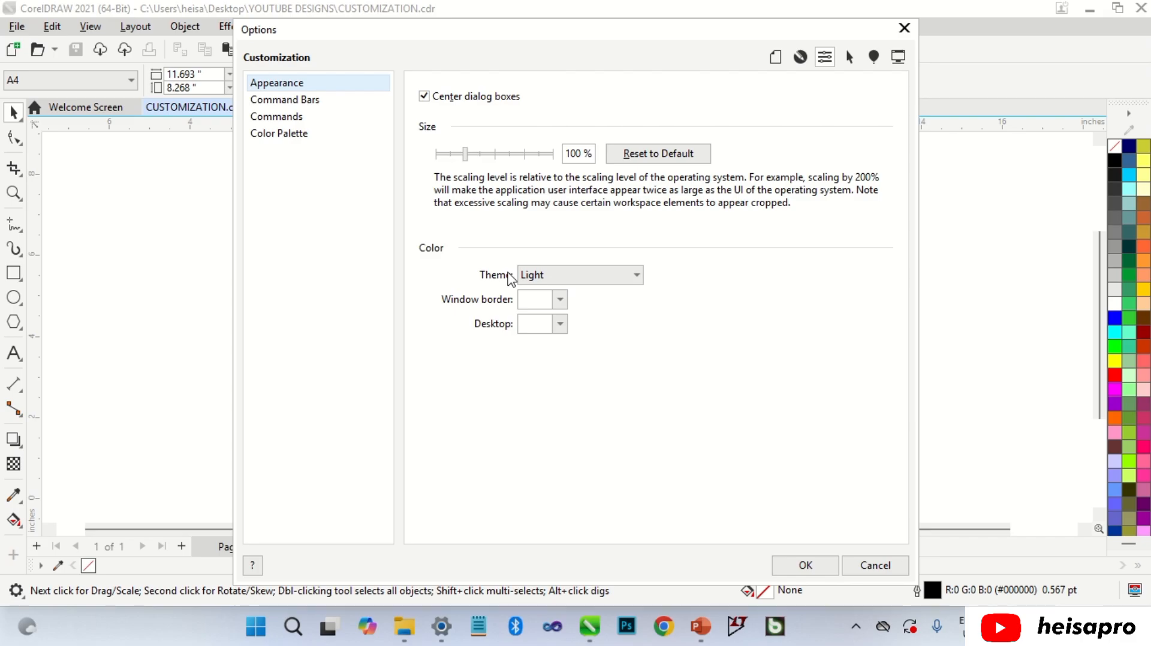
Try the Medium and Dark interface themes and set the theme to Black.
click(567, 275)
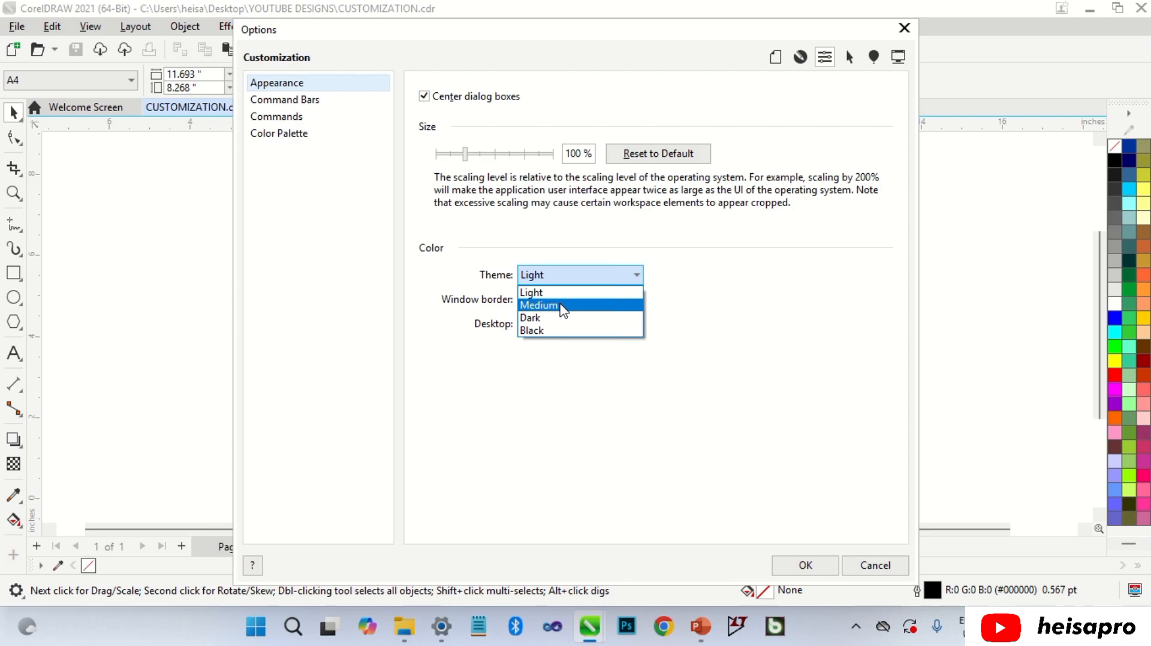
click(563, 305)
click(573, 277)
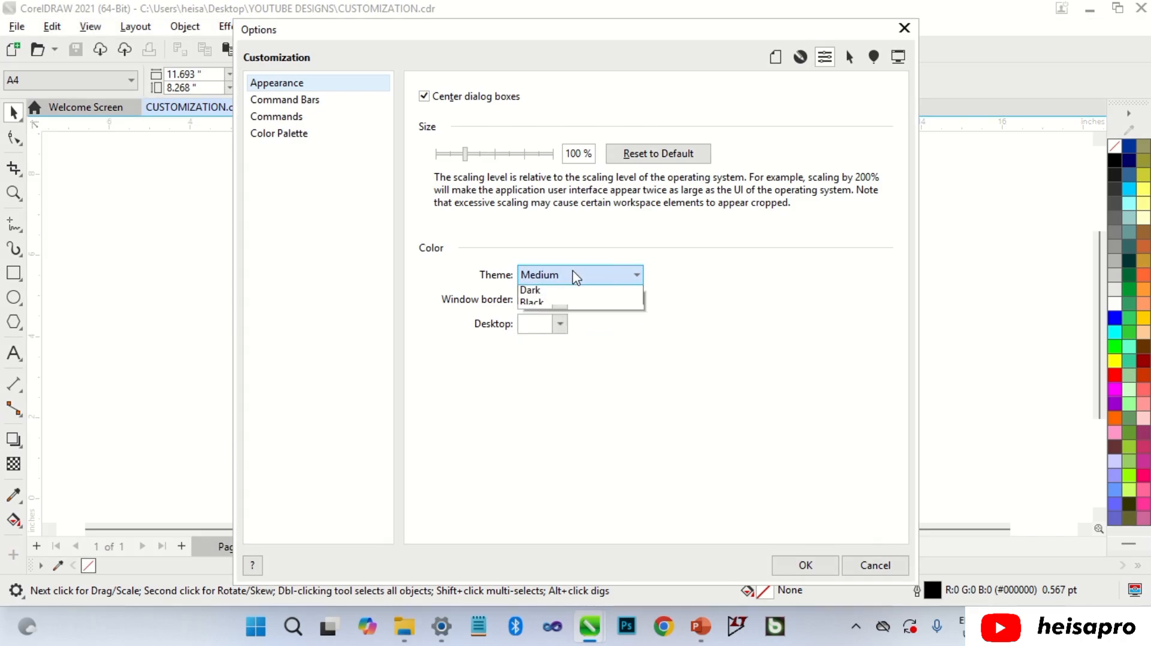
click(545, 319)
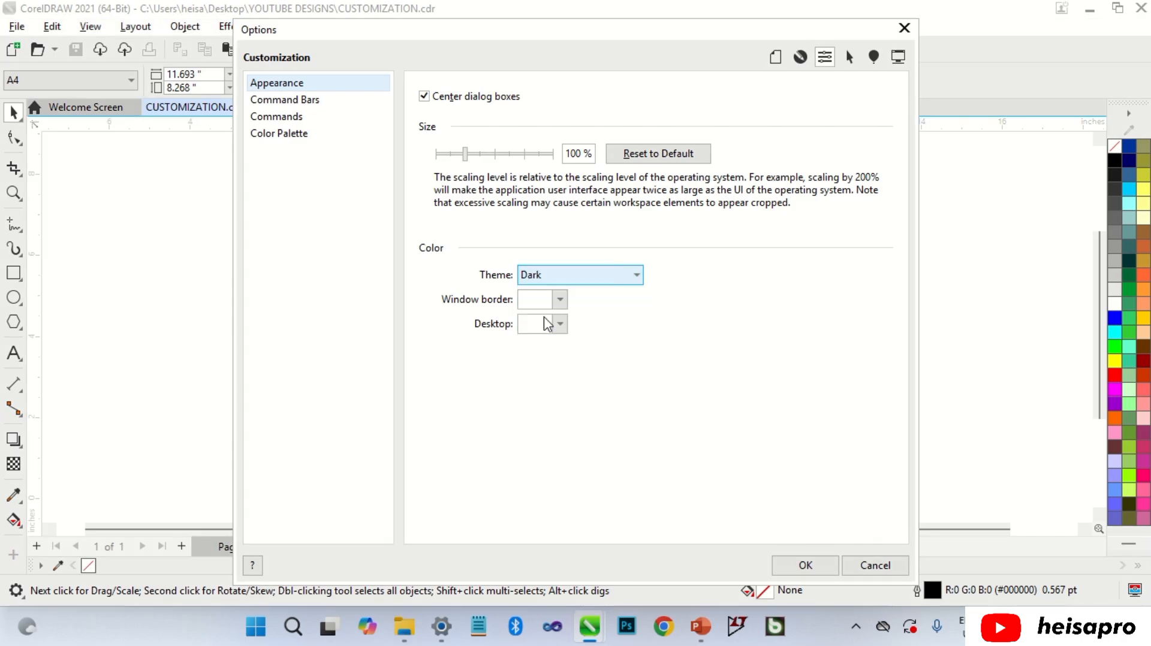
click(568, 273)
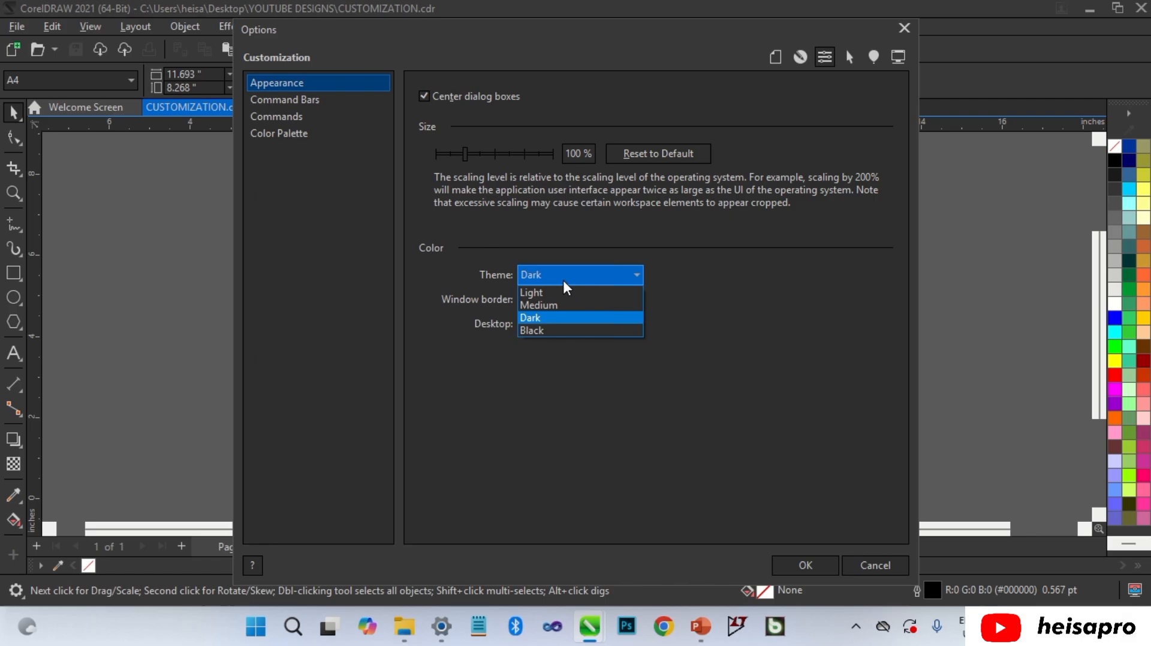
click(547, 332)
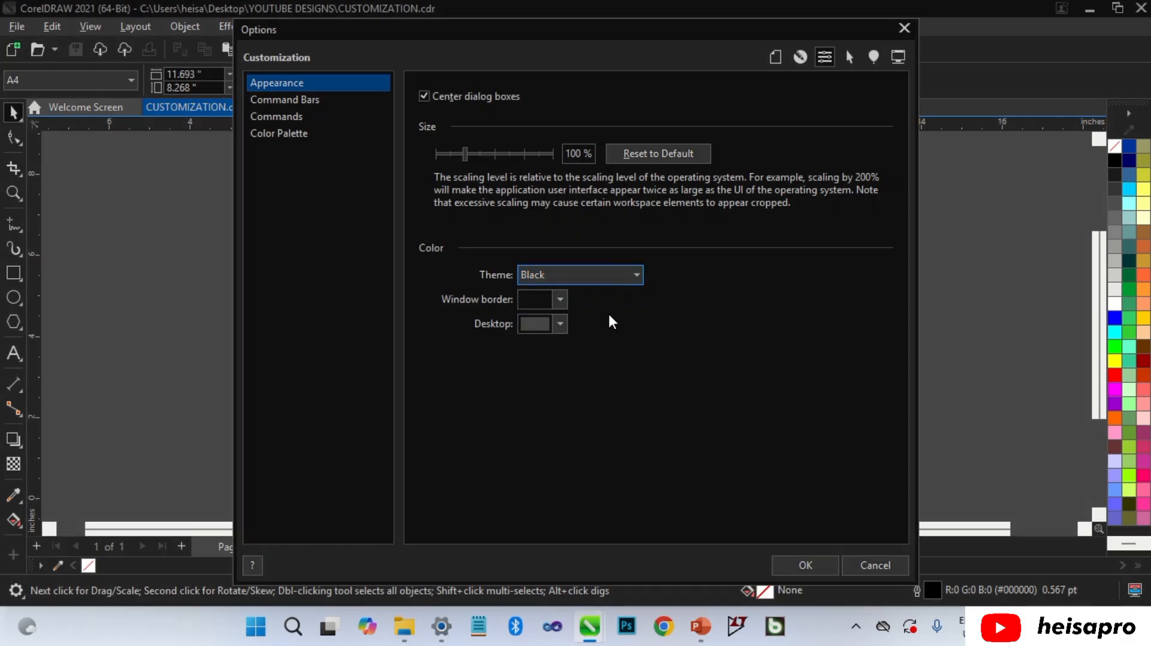
Set the window border colour to bright orange in the appearance options.
click(560, 299)
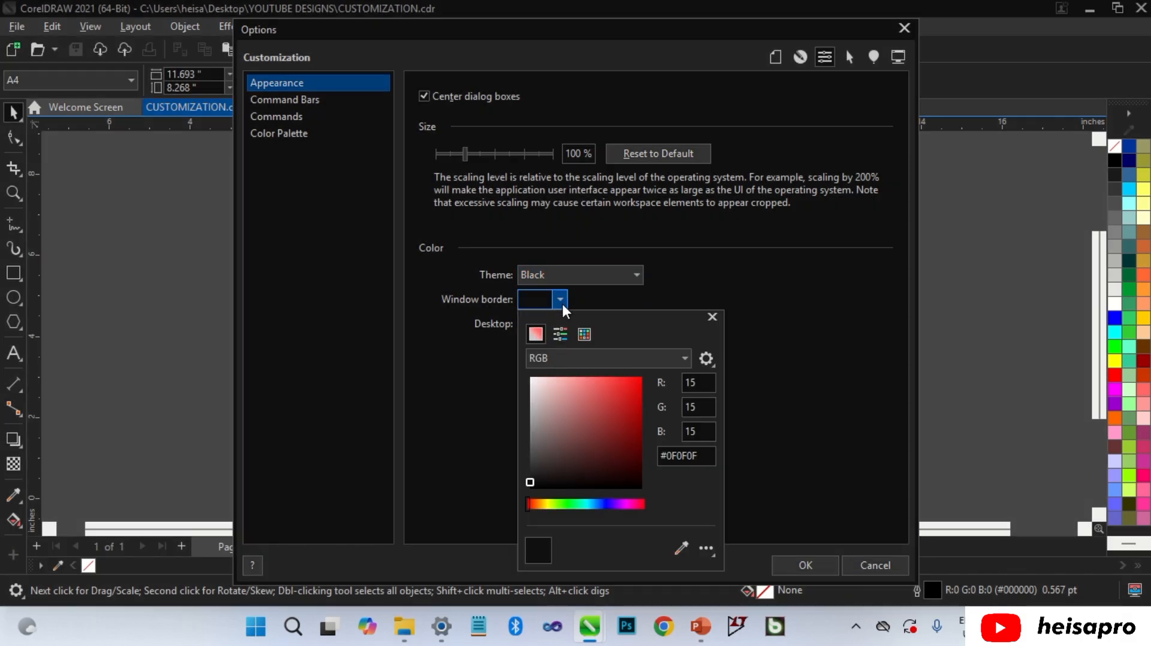
click(537, 506)
drag(607, 412, 710, 366)
click(747, 357)
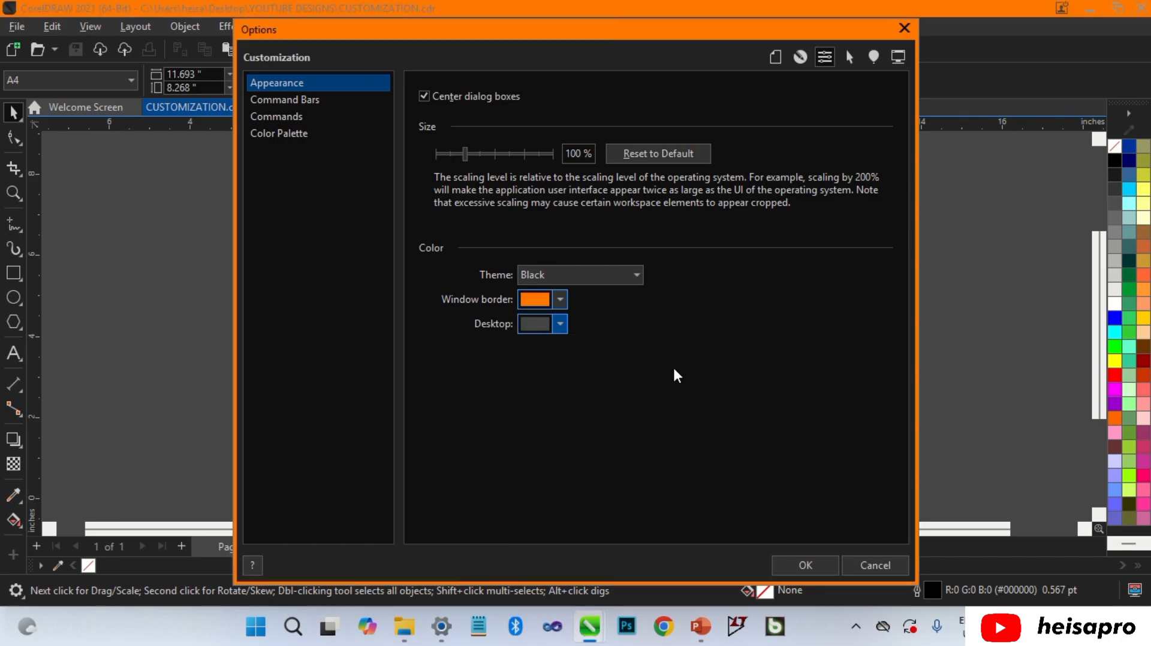
Set the desktop colour to dark red #AD0202 and apply the appearance settings.
click(559, 323)
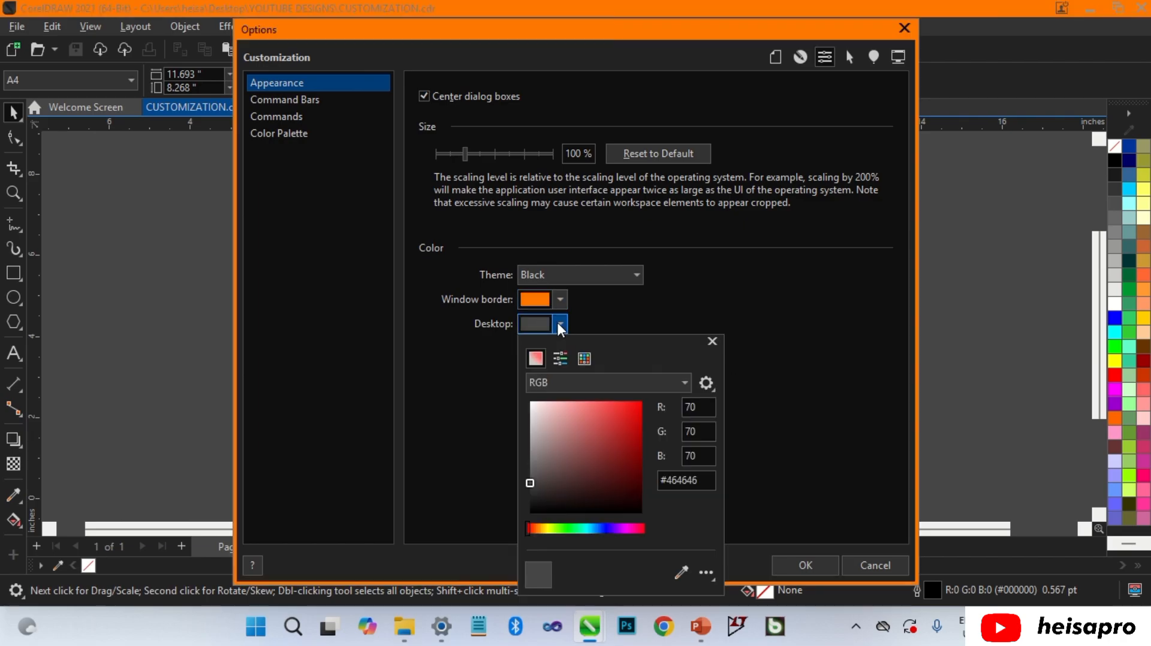
mouse_move(618, 444)
mouse_down()
mouse_move(649, 463)
mouse_move(643, 436)
mouse_up()
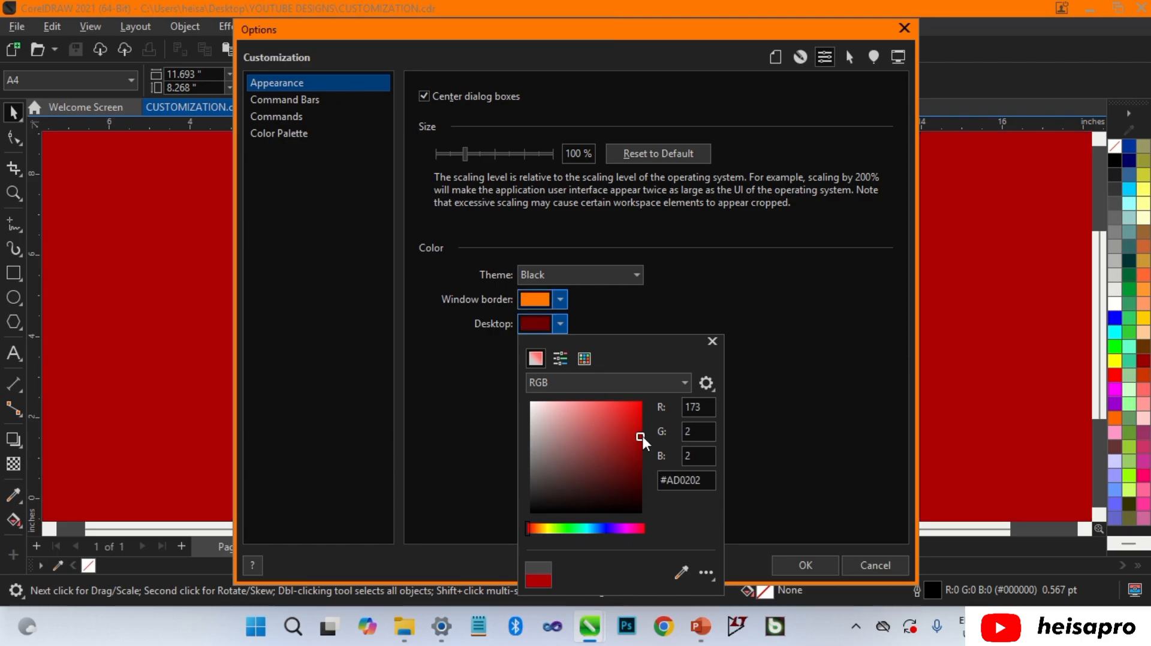
click(743, 477)
click(791, 565)
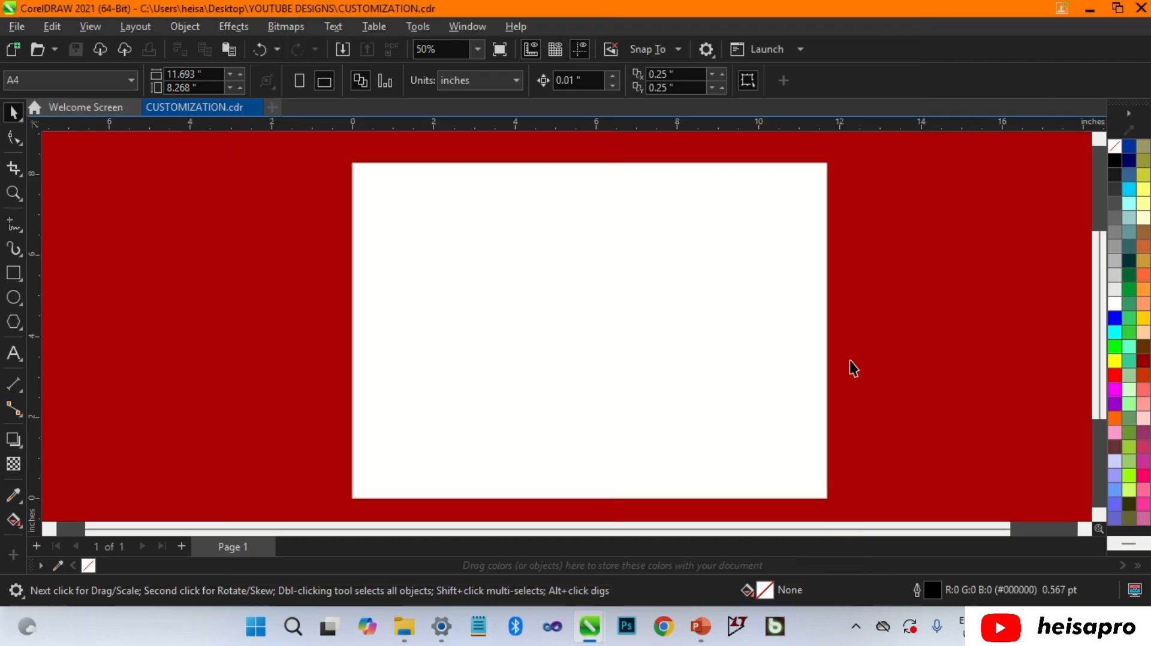
Reopen the Customization appearance options and set the interface theme to Light.
click(424, 30)
mouse_move(435, 50)
click(617, 67)
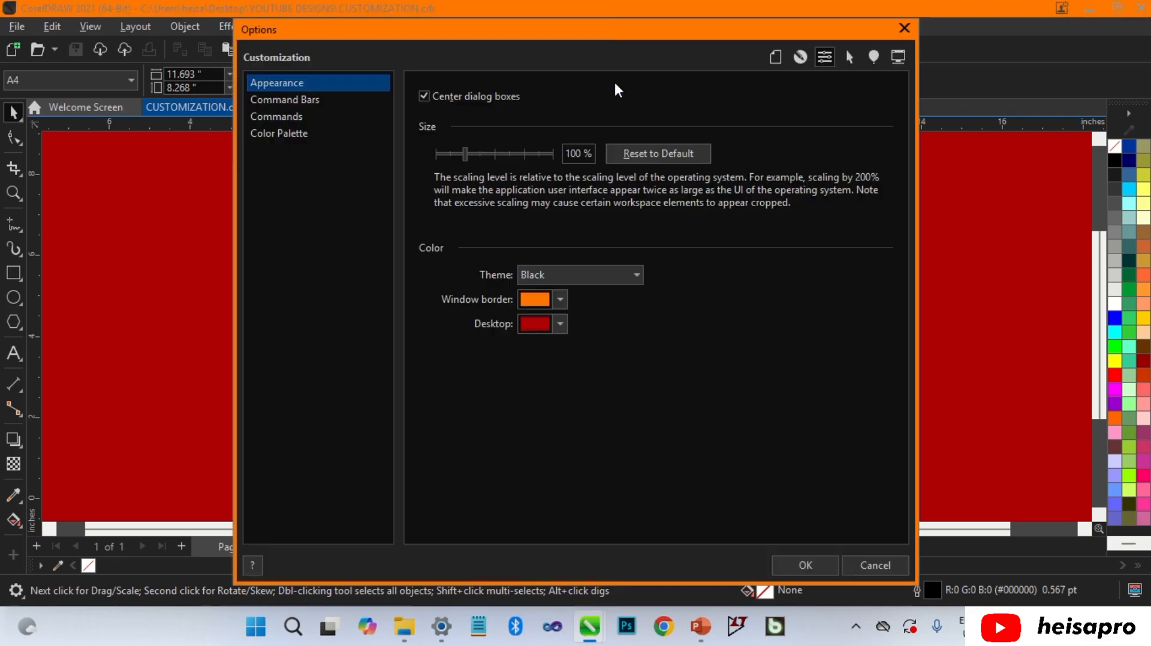
click(574, 275)
click(567, 290)
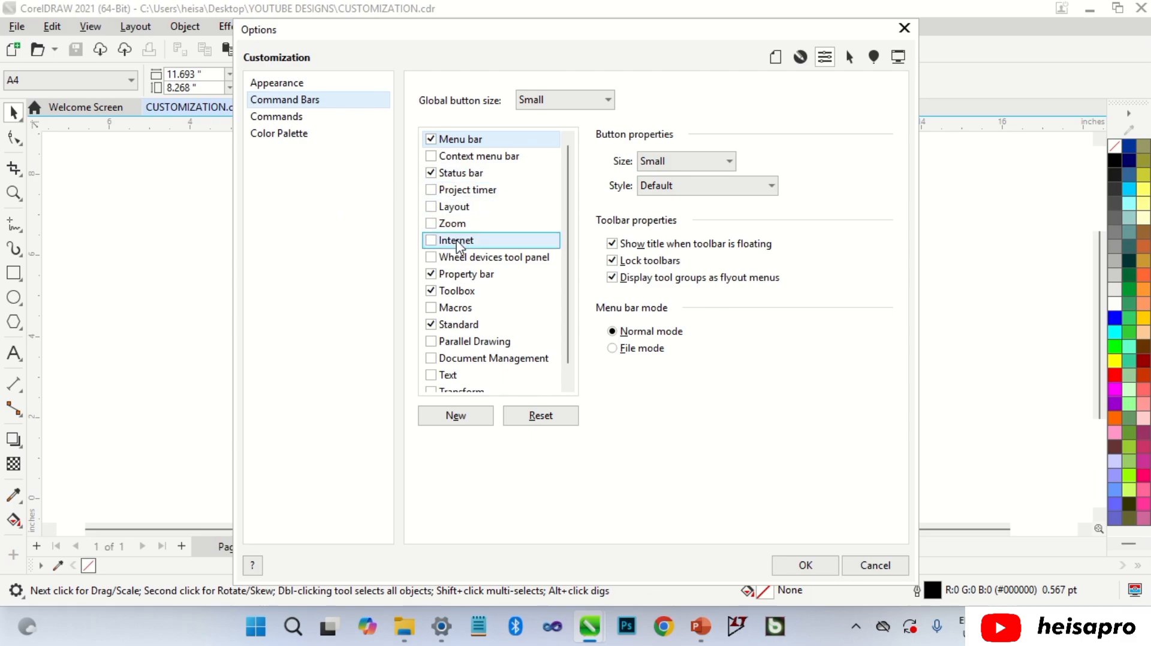
Hide and restore the menu bar, and show and hide the Zoom toolbar, in the command bar options.
click(431, 140)
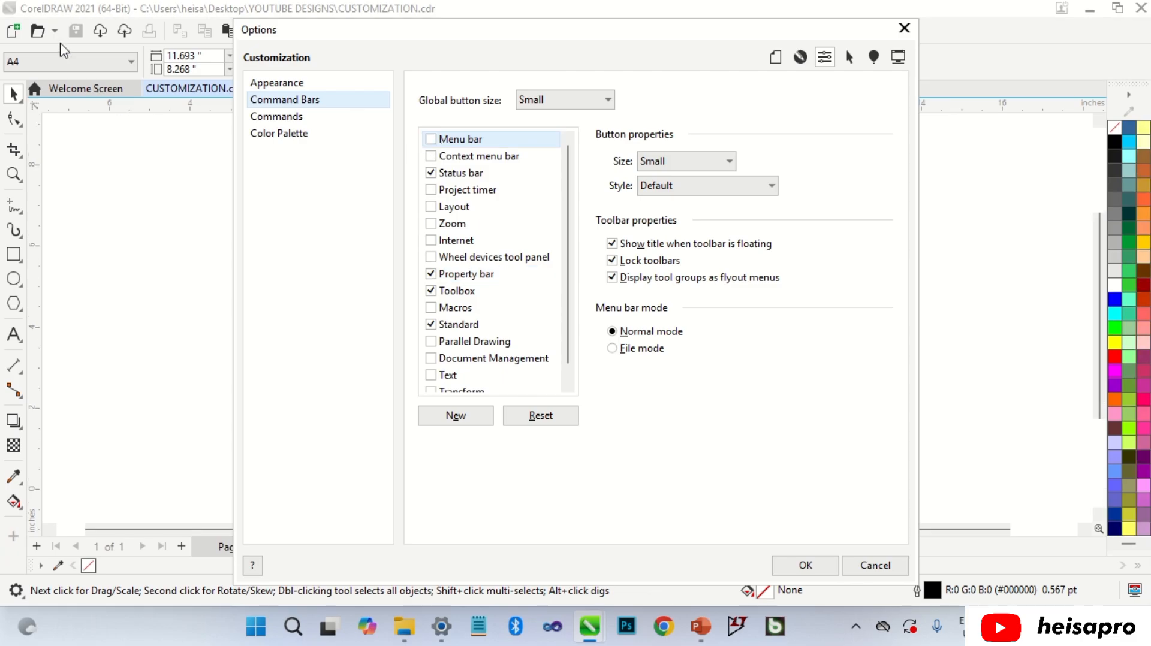
click(434, 142)
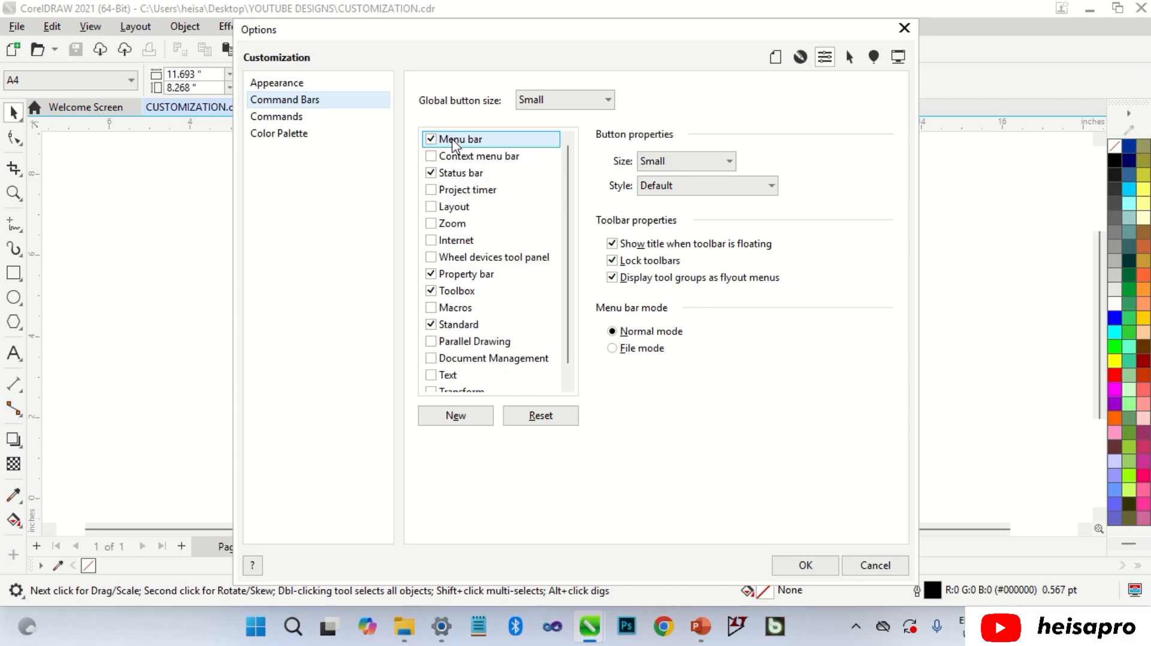
click(426, 224)
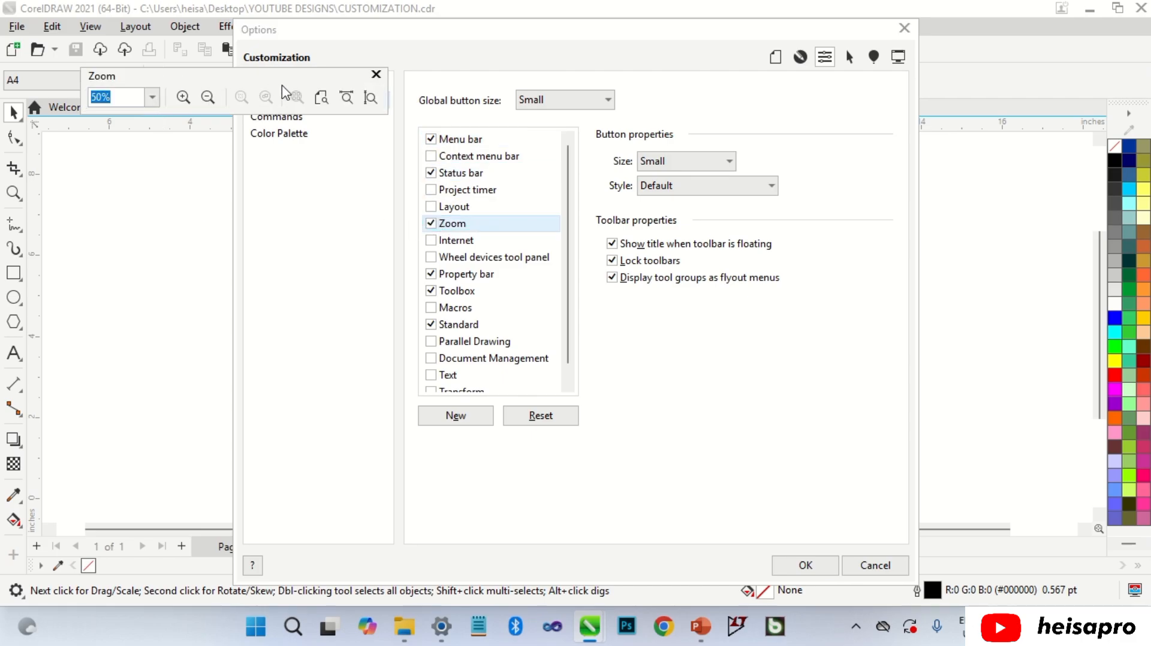
click(443, 222)
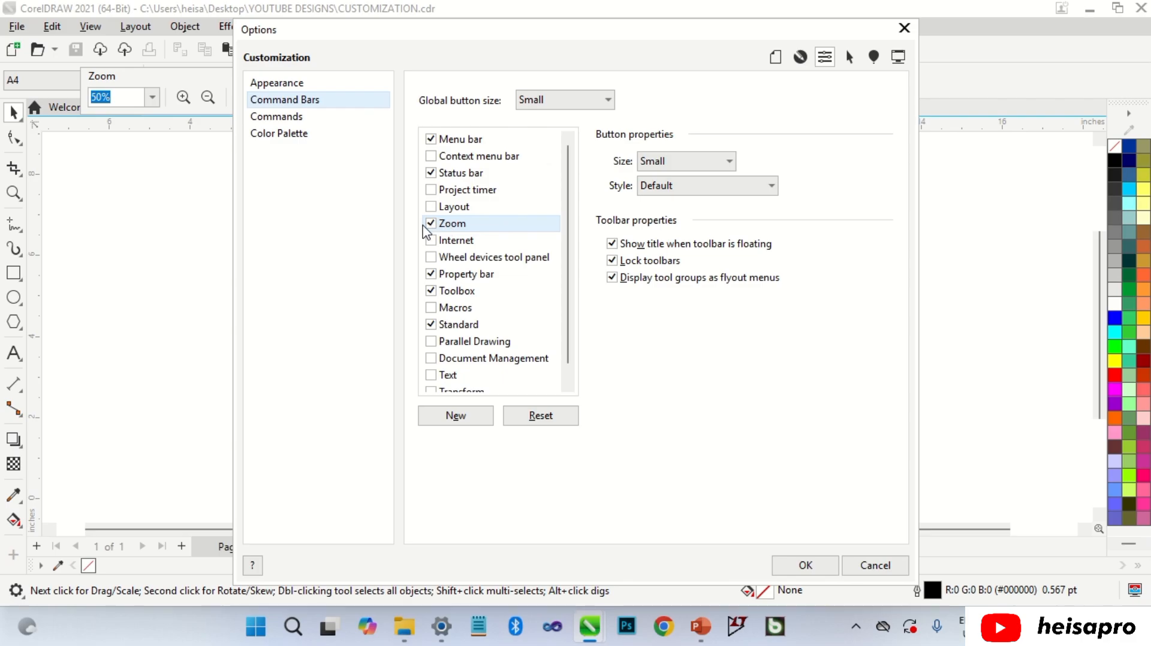
click(431, 223)
click(540, 139)
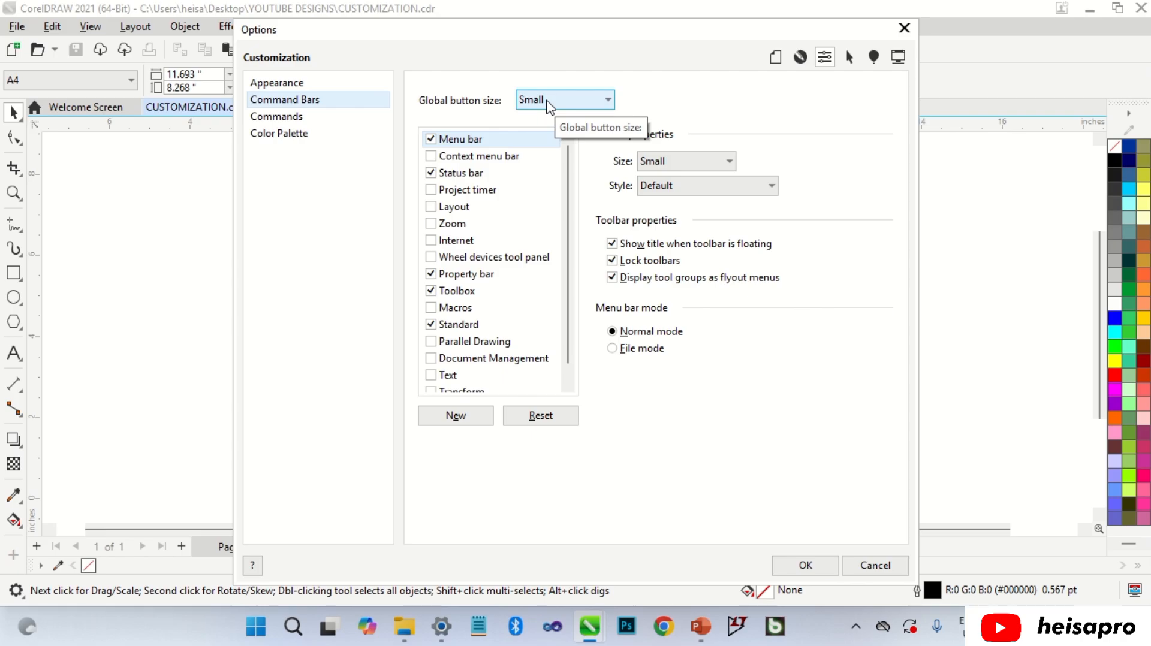
Try the Medium and Large global button sizes and return the global size to Small.
click(548, 101)
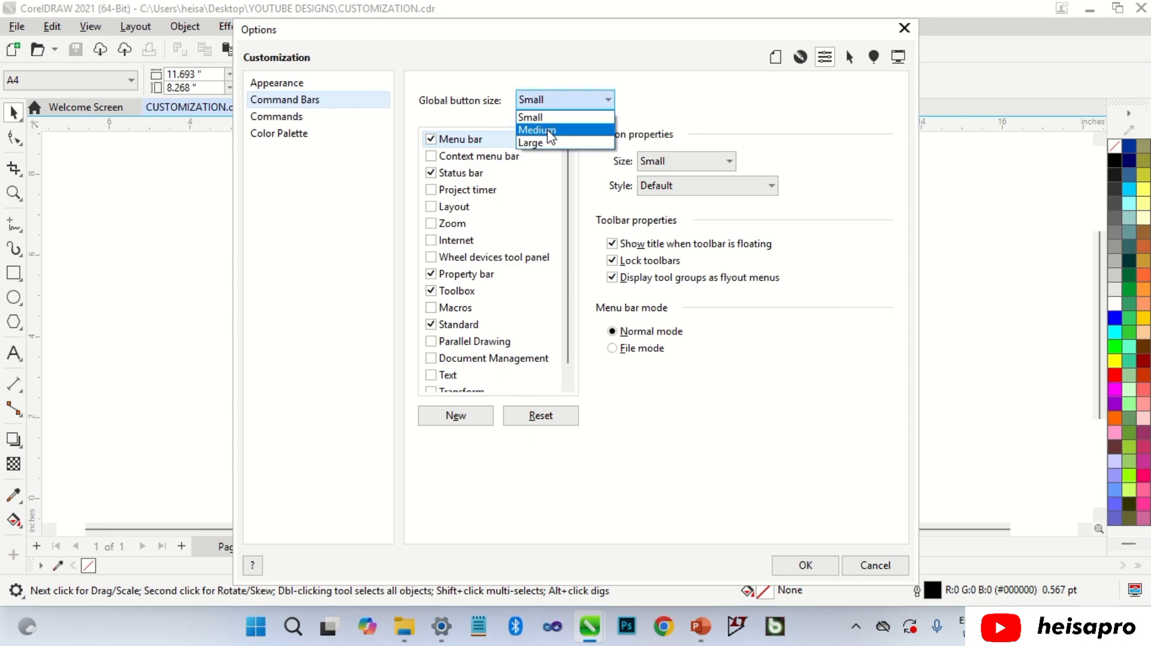
click(540, 127)
click(570, 103)
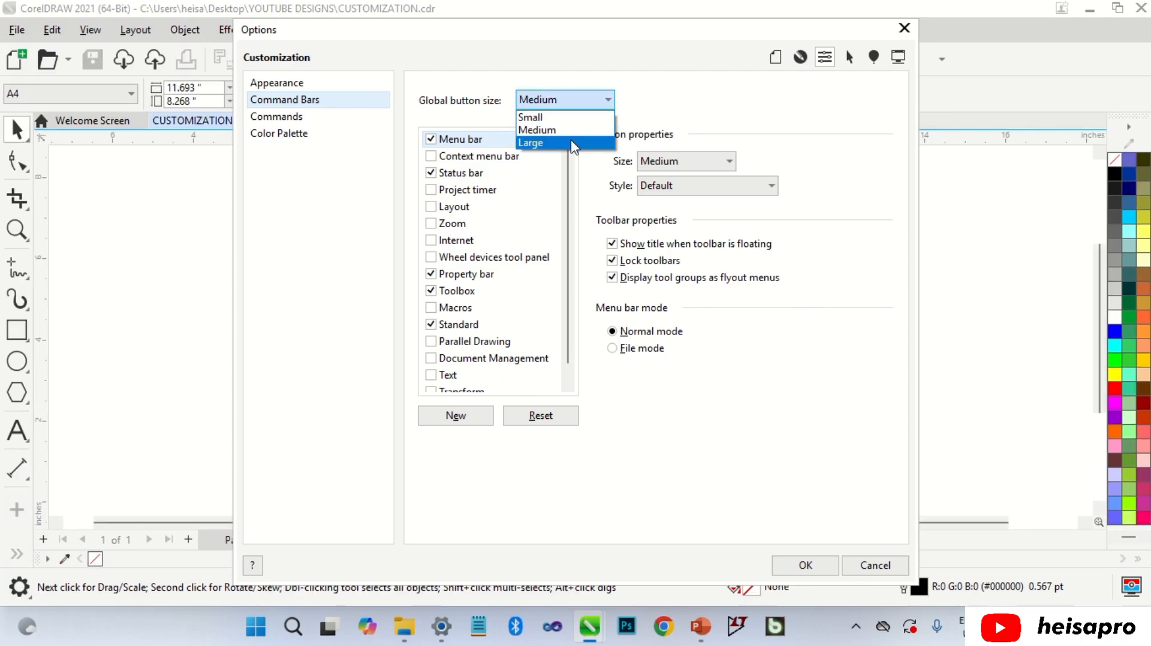
click(569, 143)
click(577, 102)
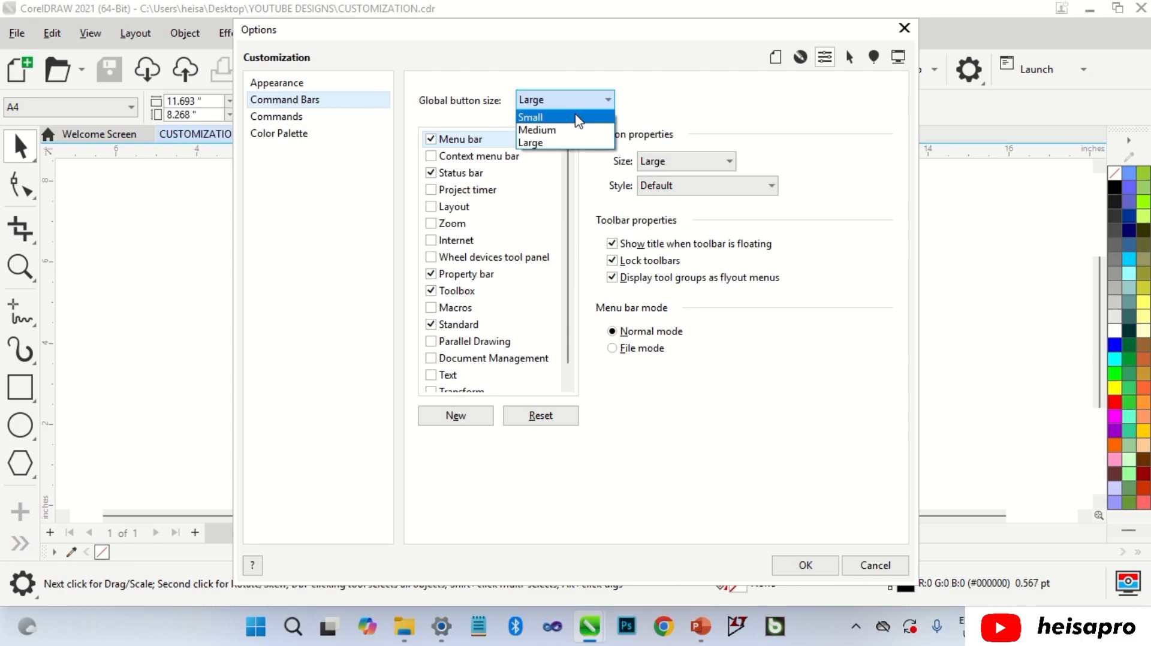
click(579, 114)
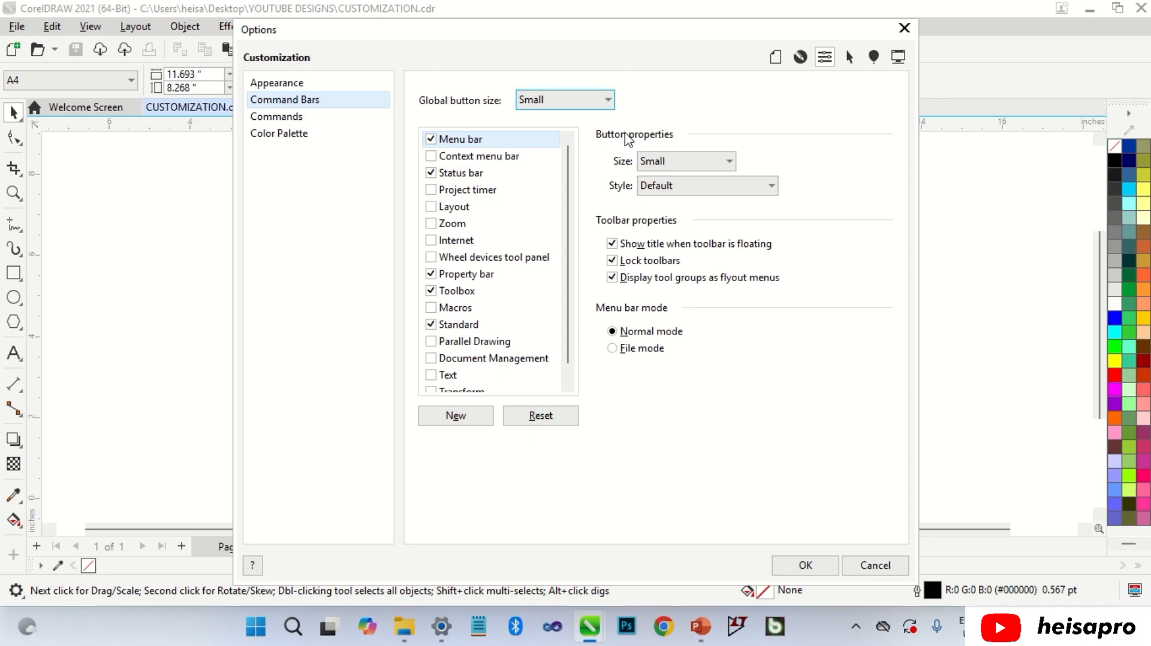
Try the Medium and Large button sizes for the Toolbox and return its size to Small.
click(501, 292)
click(689, 165)
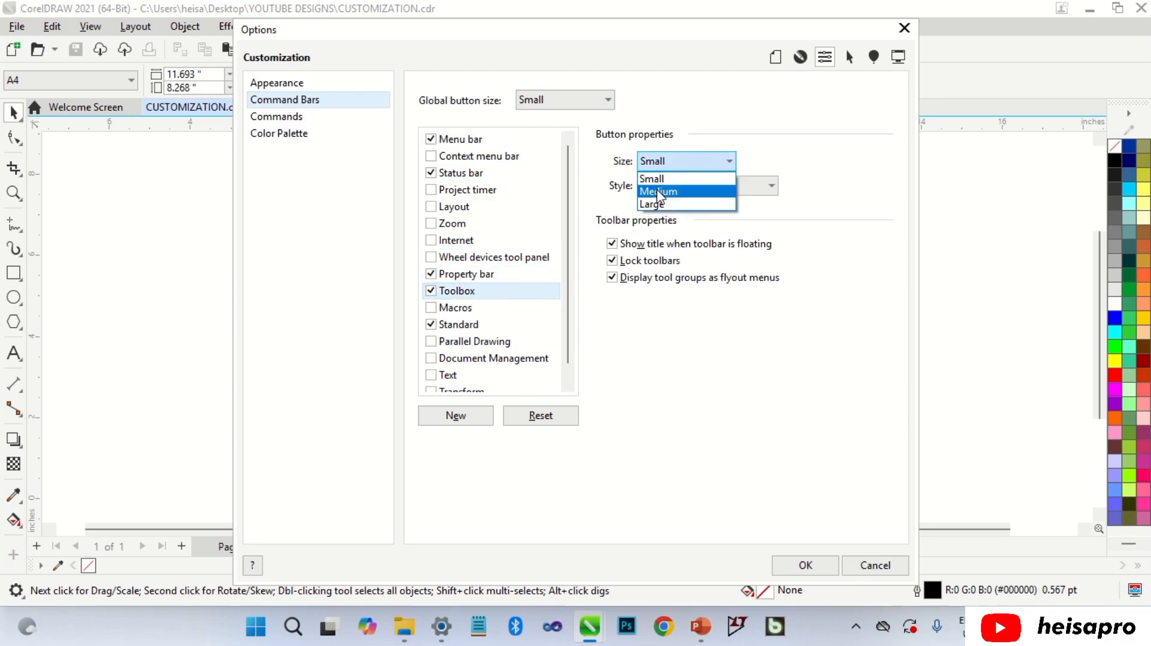
click(658, 187)
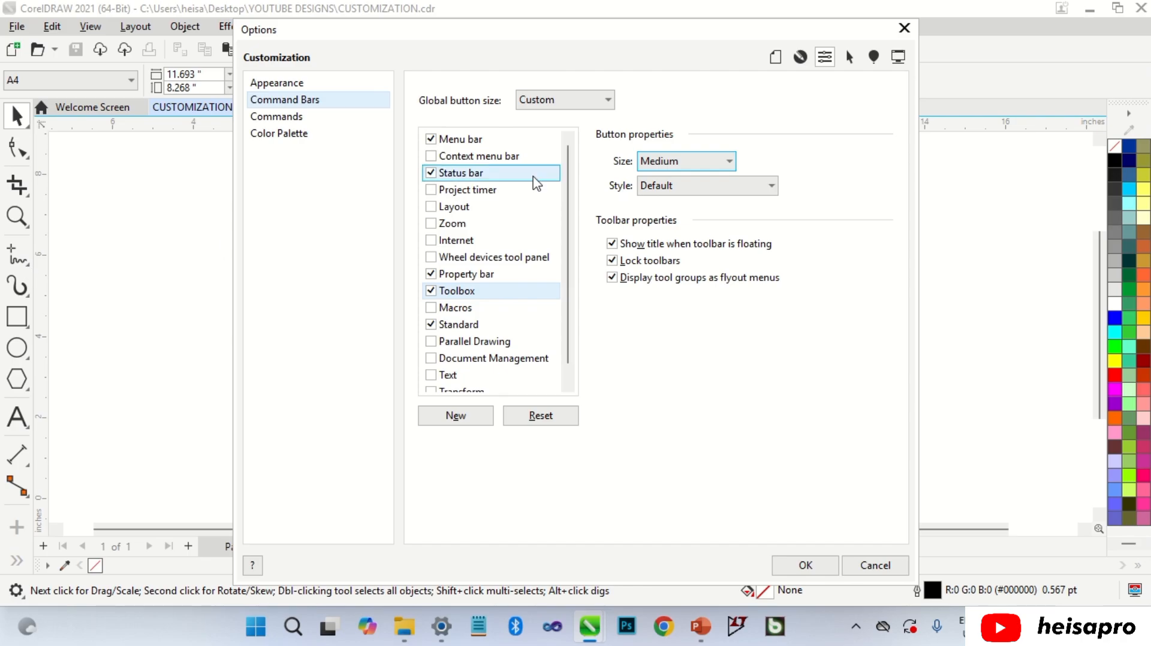
click(651, 162)
click(658, 205)
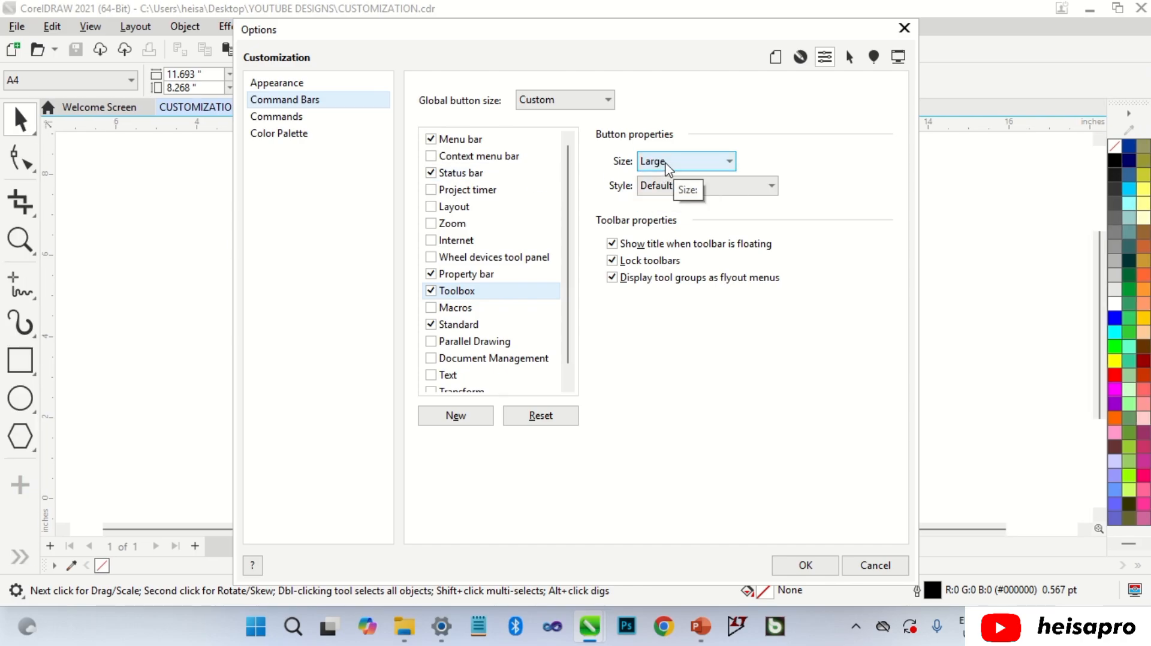
click(669, 161)
click(652, 179)
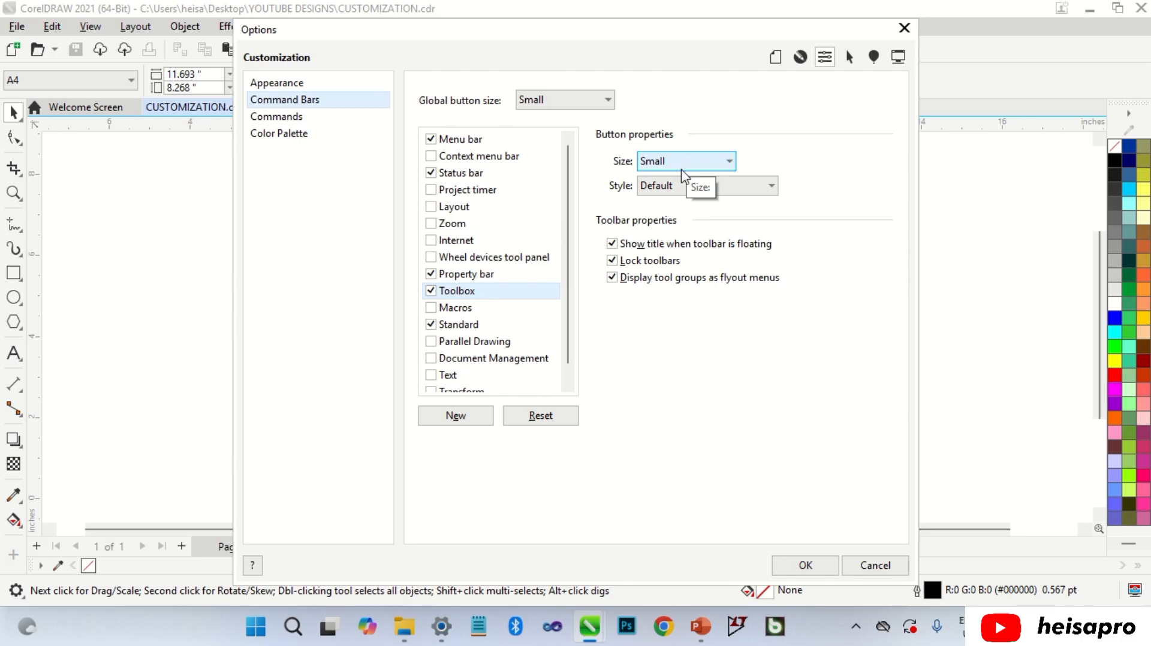
Try the Image Only, Caption Only and Caption to Right of Image button styles on the menu bar and restore the Default style.
click(686, 187)
click(686, 187)
click(530, 144)
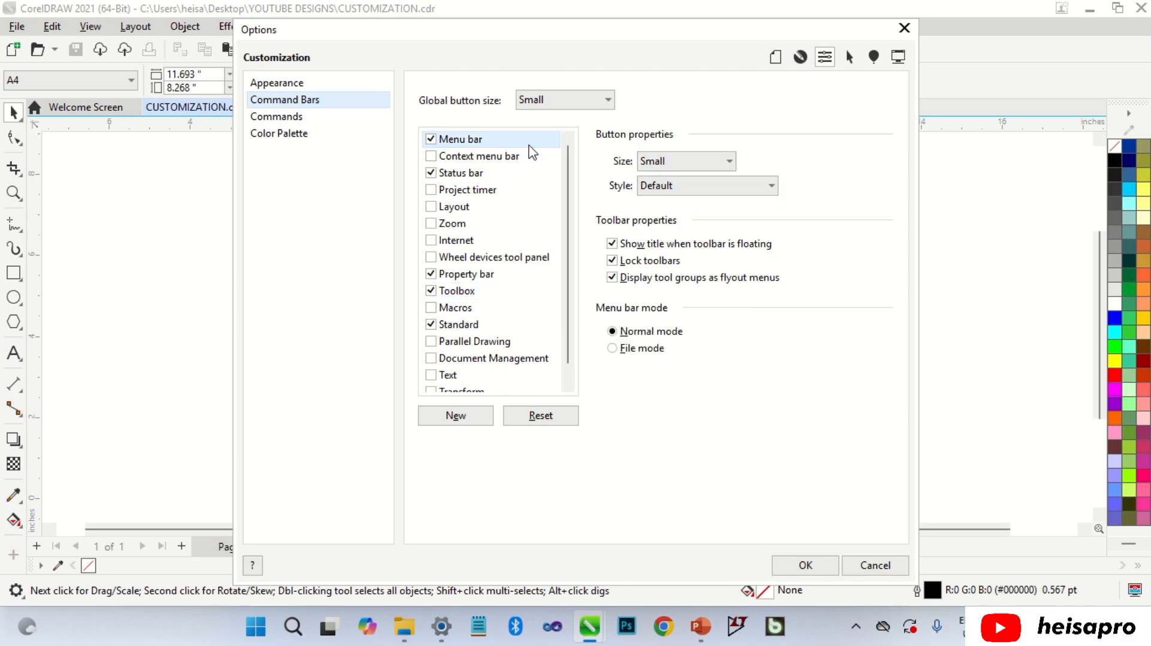
click(662, 186)
click(665, 216)
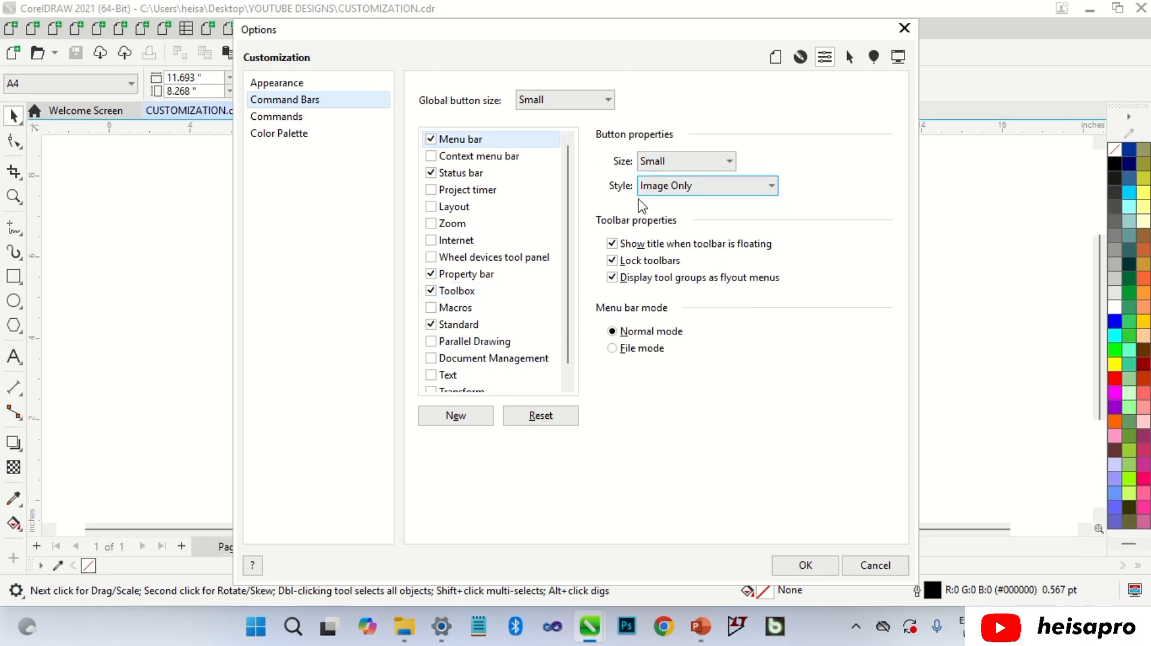
drag(547, 30, 543, 54)
click(665, 212)
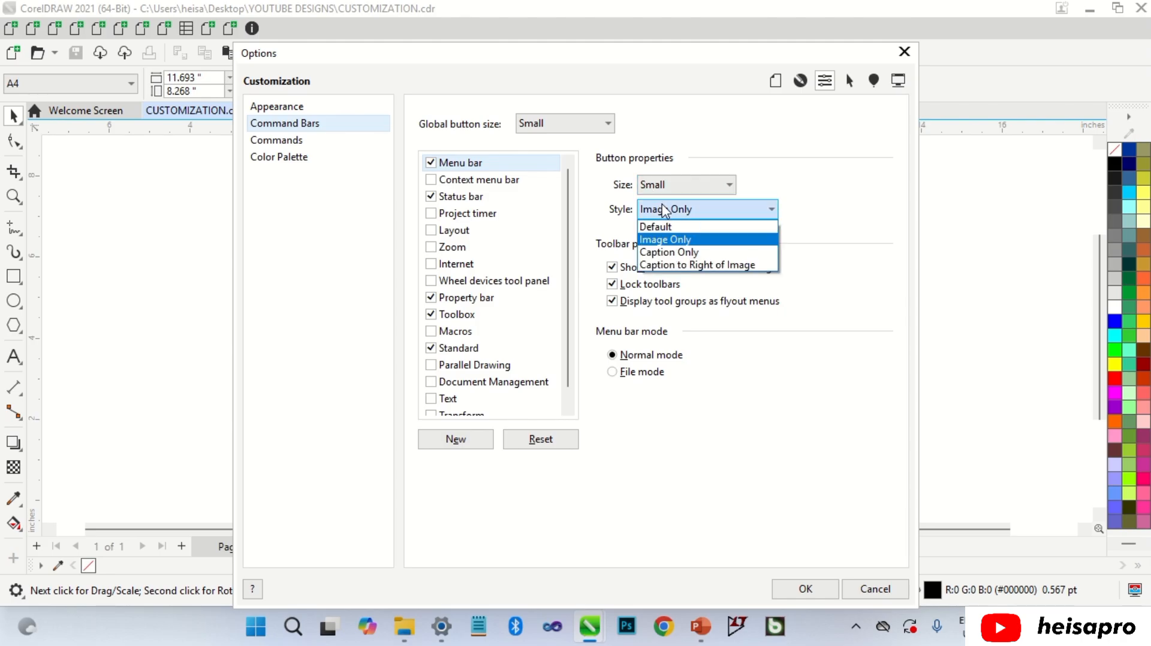
click(672, 251)
click(676, 215)
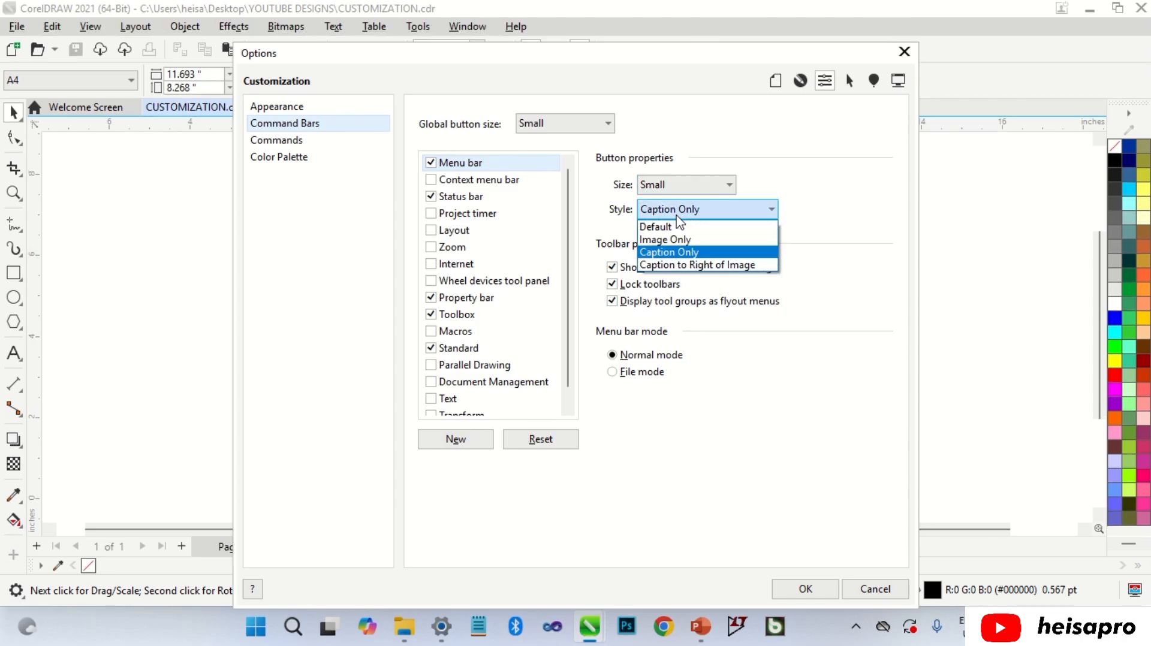
click(684, 265)
click(705, 214)
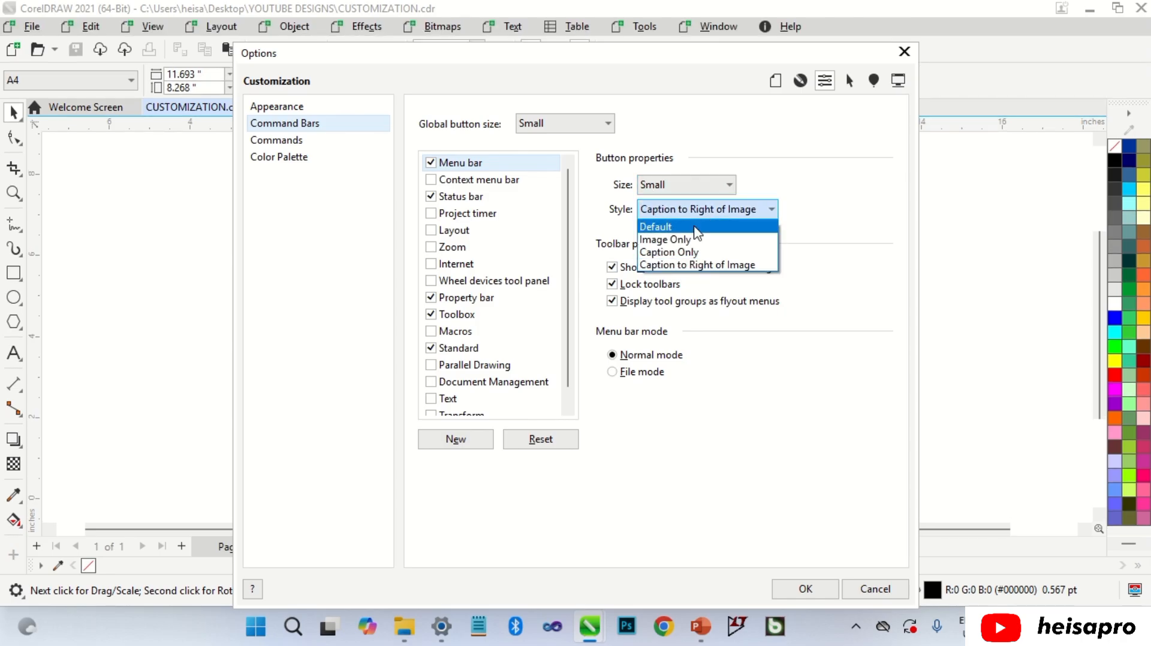
click(660, 227)
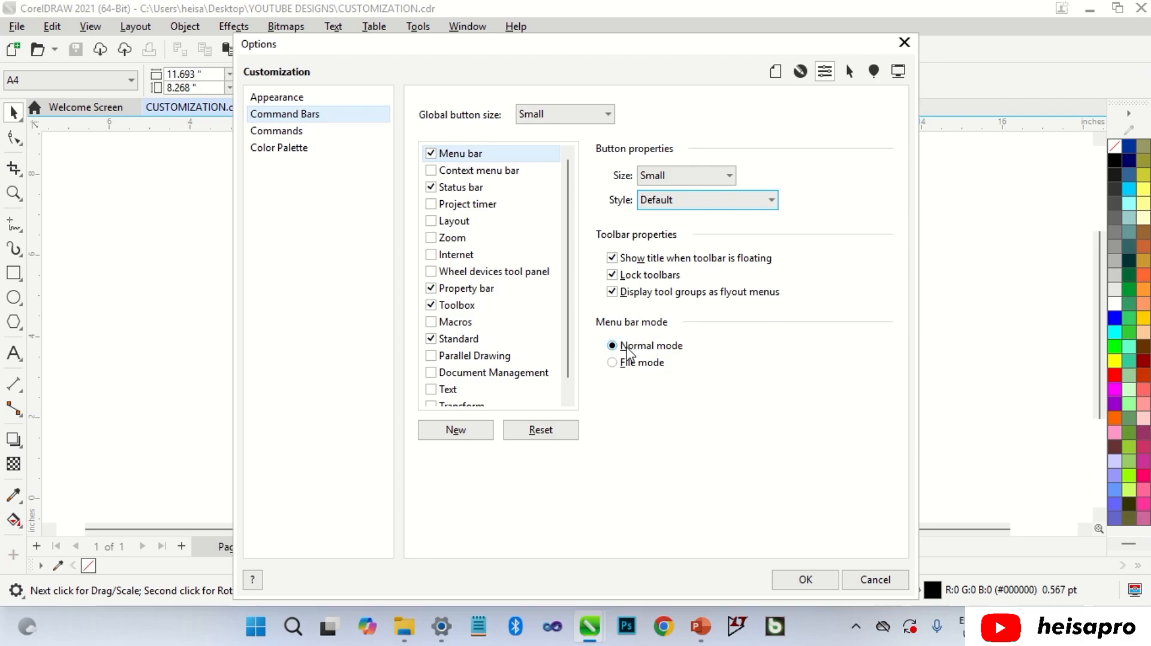
Switch the menu bar to File mode and back to Normal mode.
click(612, 362)
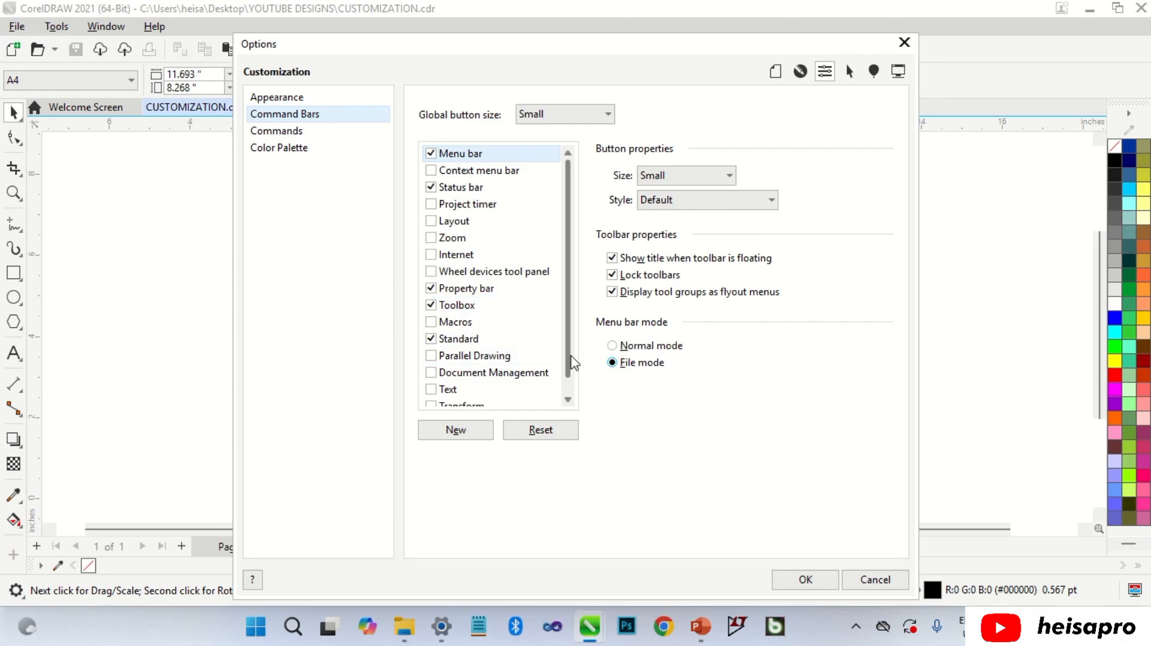
click(614, 346)
Set the status bar's number of docked lines to 2 and return it to 1.
click(515, 187)
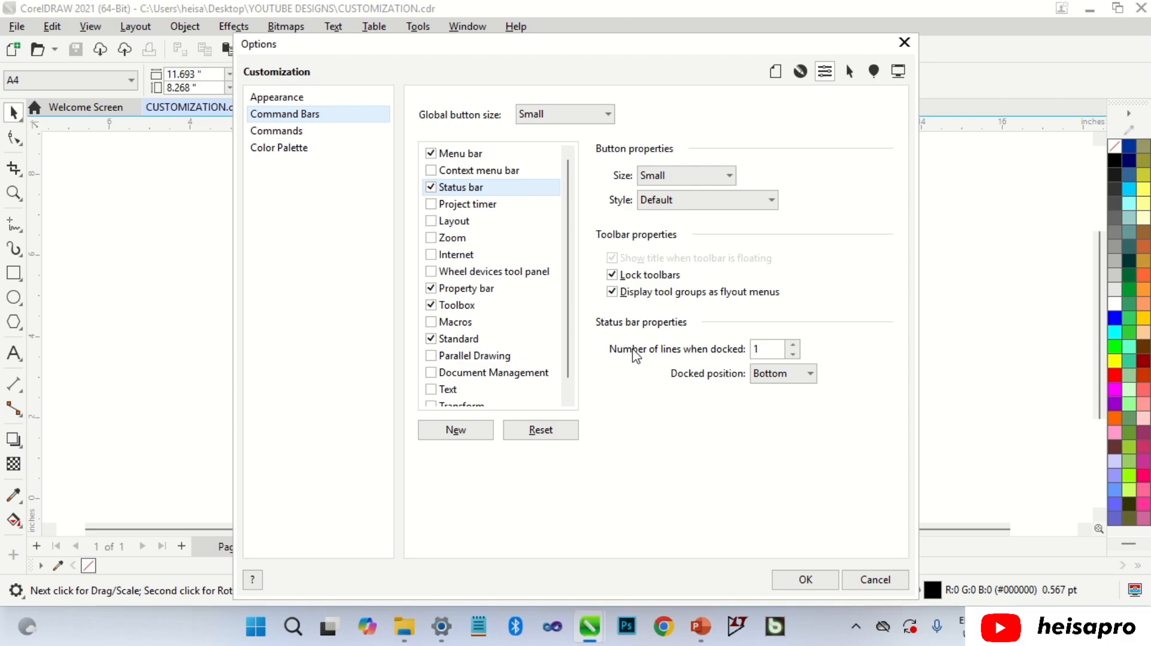
click(794, 345)
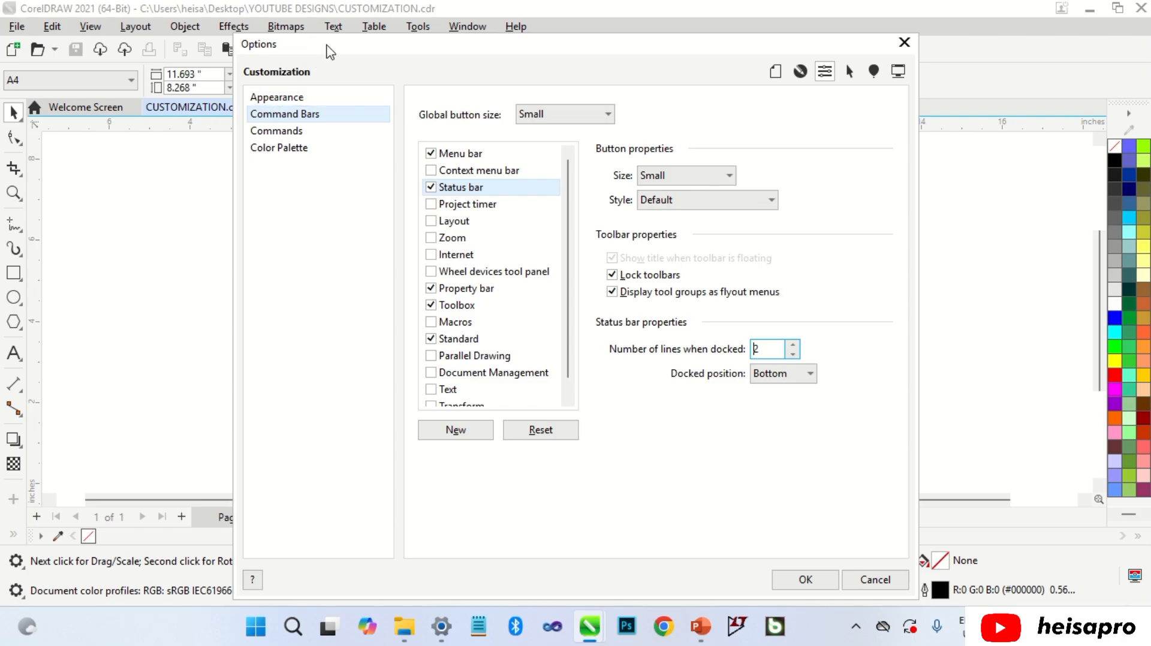
drag(329, 50, 333, 24)
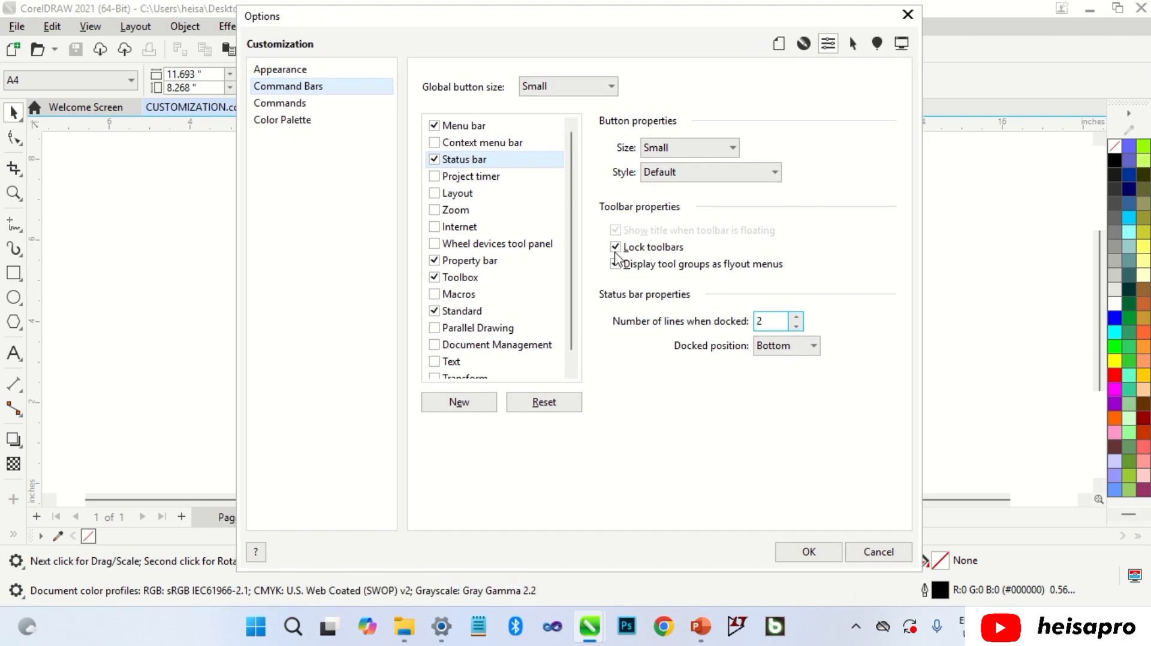
click(796, 326)
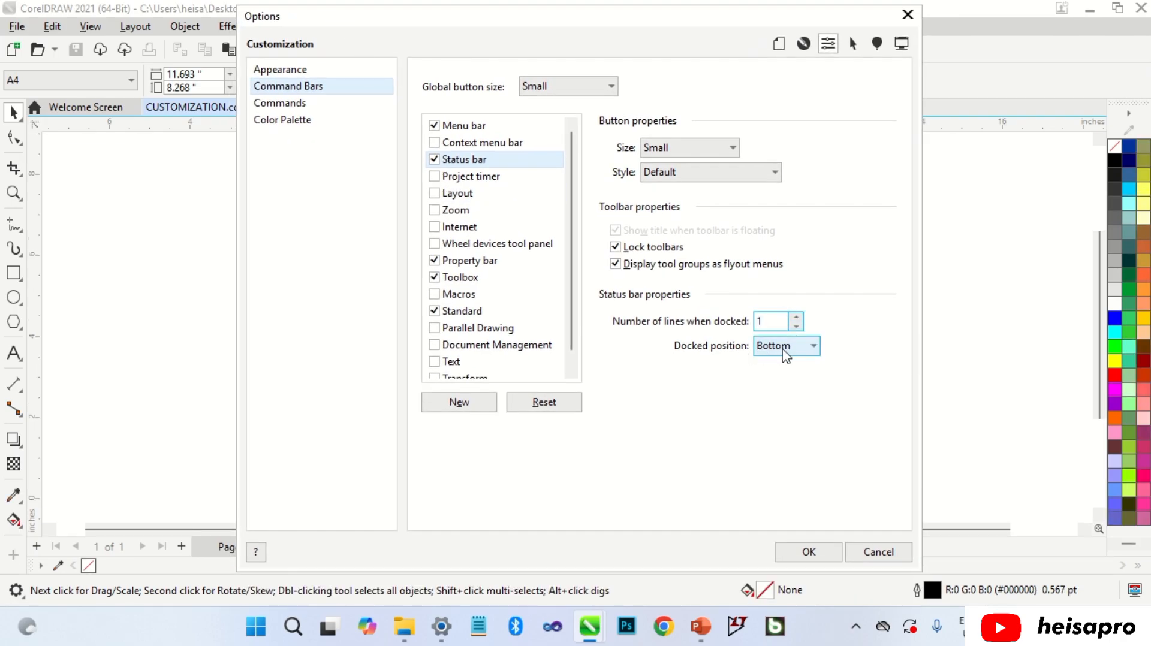
Try the Top docked position for the status bar and return it to Bottom.
click(786, 346)
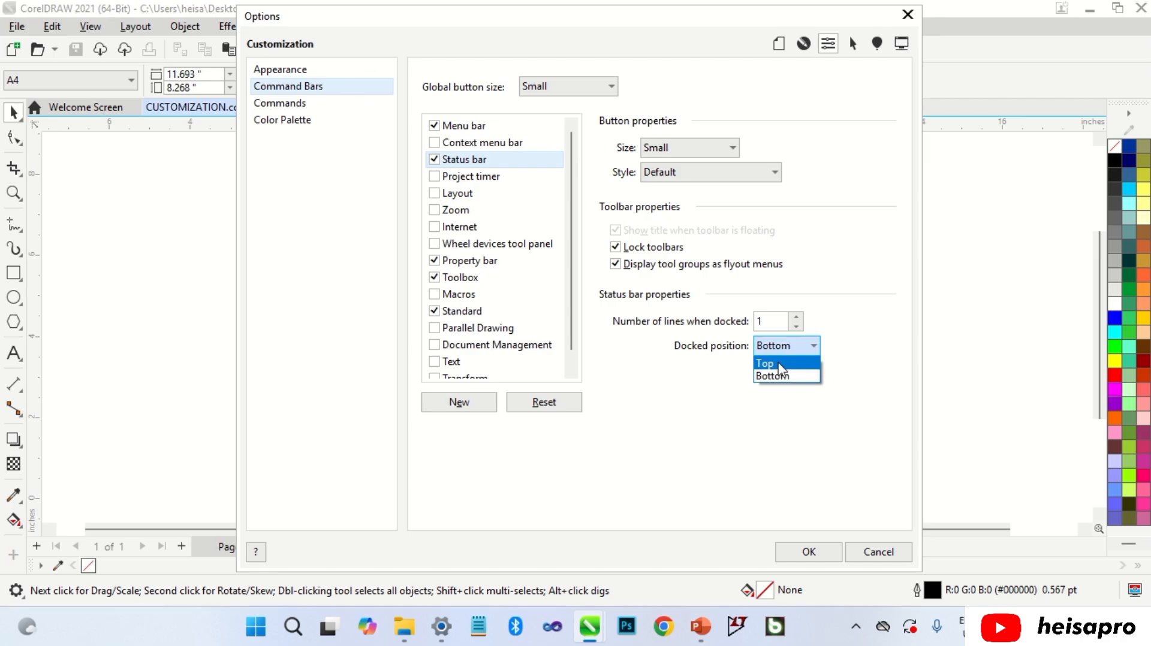
click(772, 361)
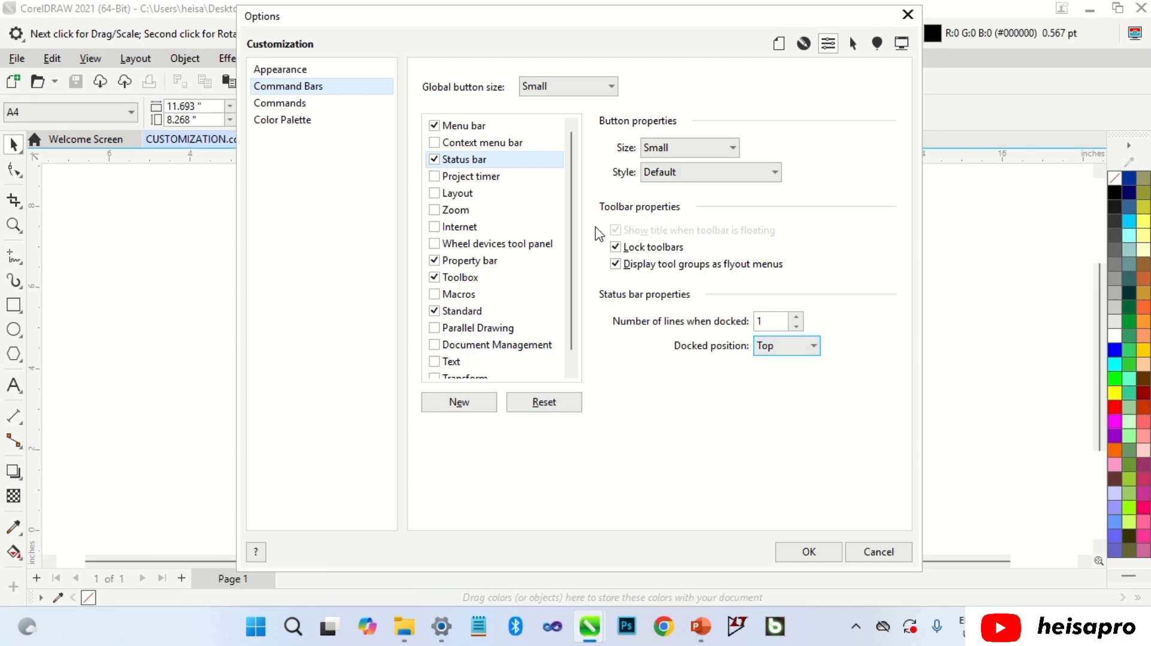
drag(572, 22, 560, 55)
Browse the Property bar modes, switching to Zoom Tool and back to No Selection.
click(528, 290)
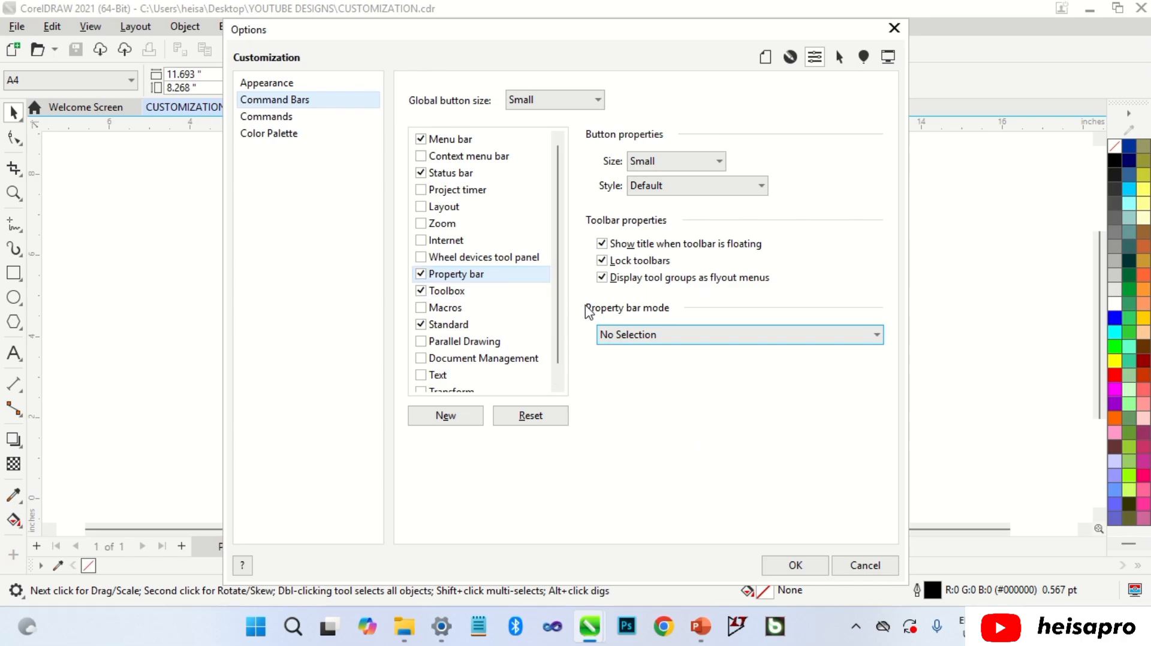
click(643, 339)
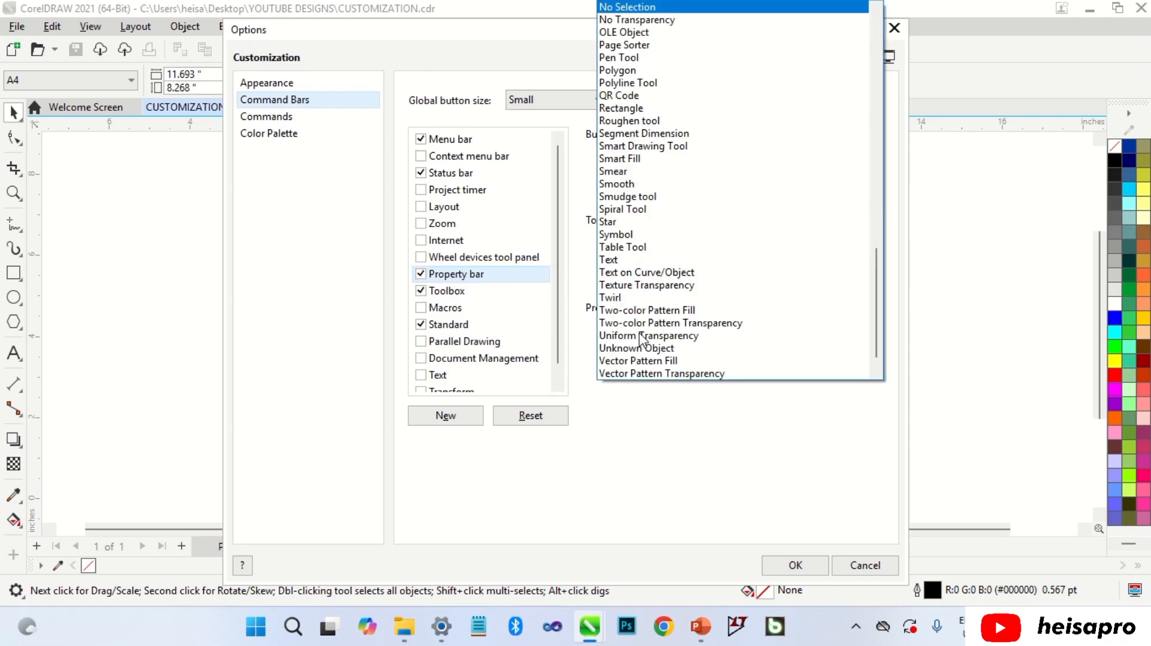
scroll(650, 360, down, 1)
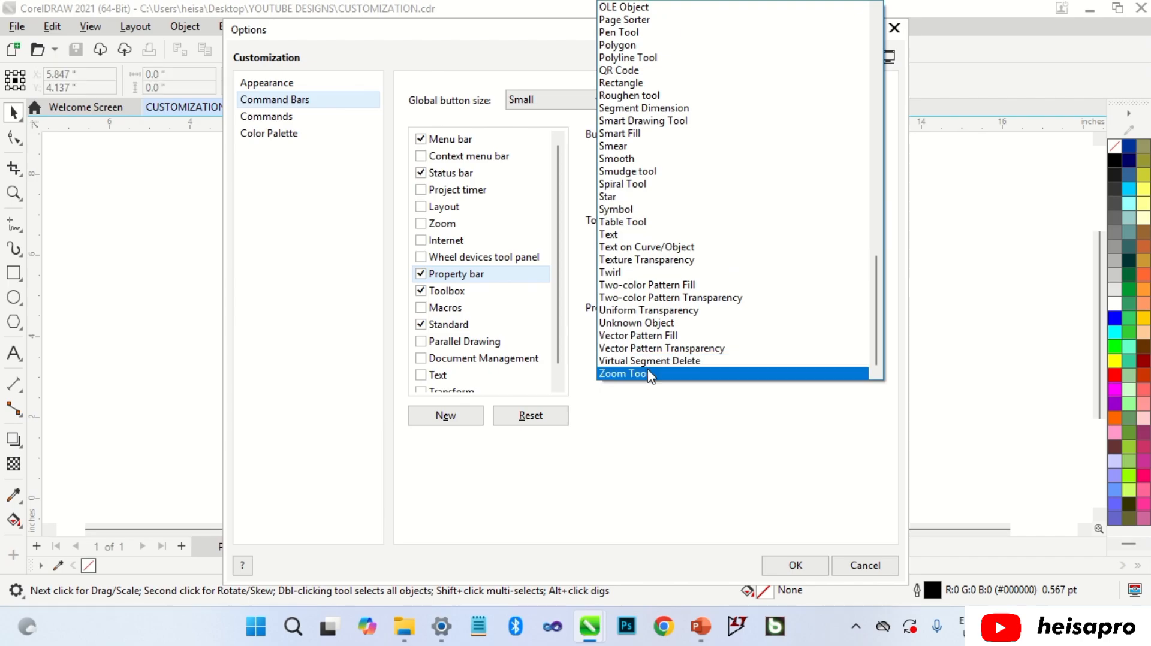
click(650, 373)
click(726, 334)
drag(876, 316, 882, 239)
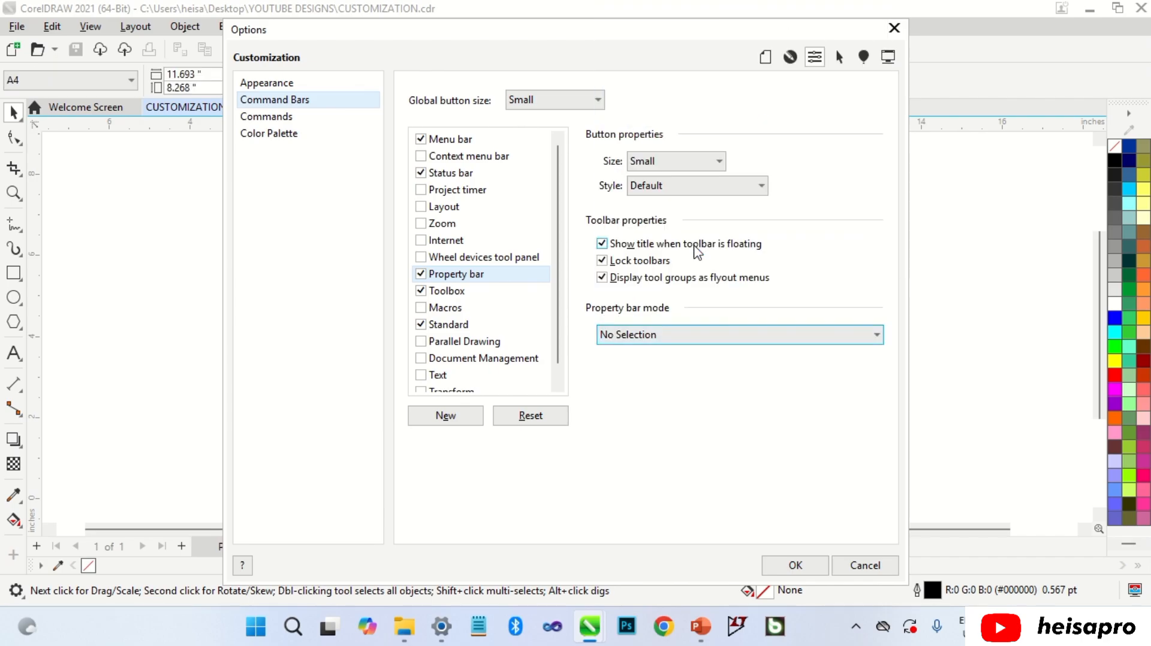
Unlock the toolbars in the toolbar properties and apply the options.
click(695, 248)
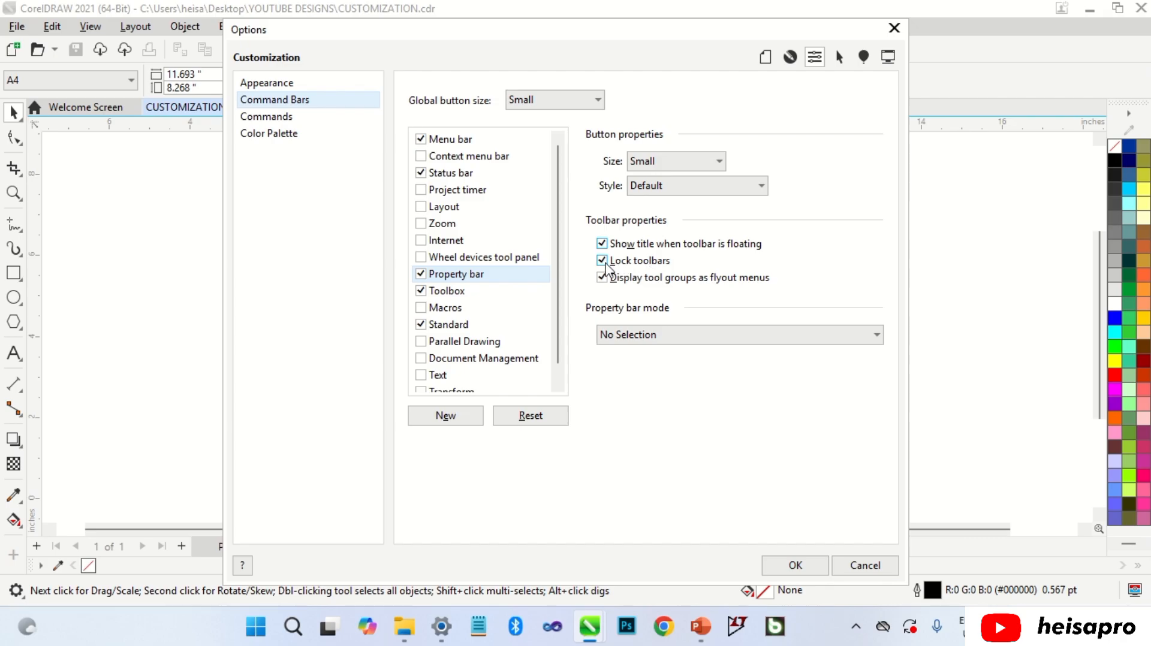
click(603, 261)
click(796, 566)
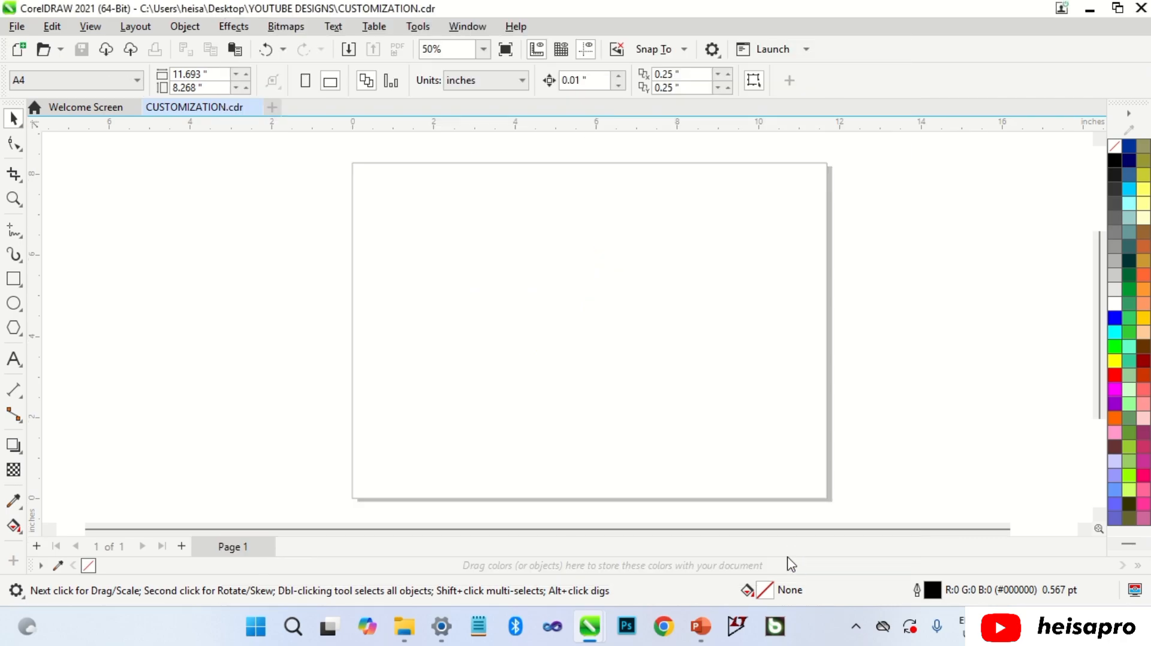
Undock the Toolbox, Property bar and Standard toolbar so they float over the drawing window.
drag(12, 102, 317, 154)
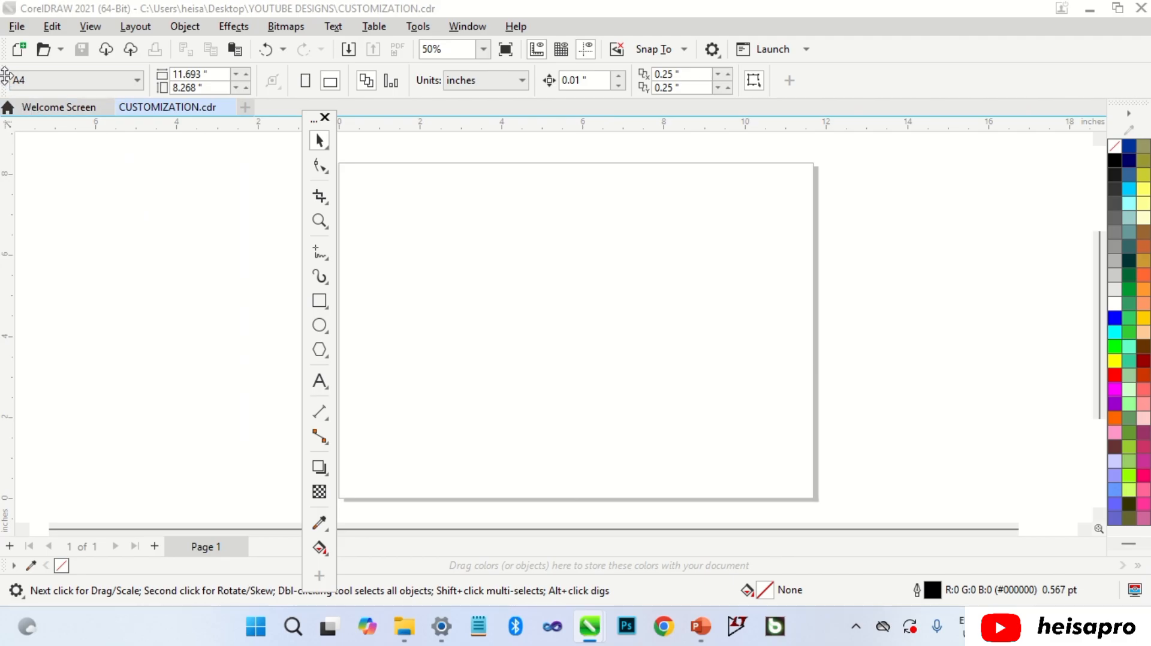
drag(4, 74, 154, 200)
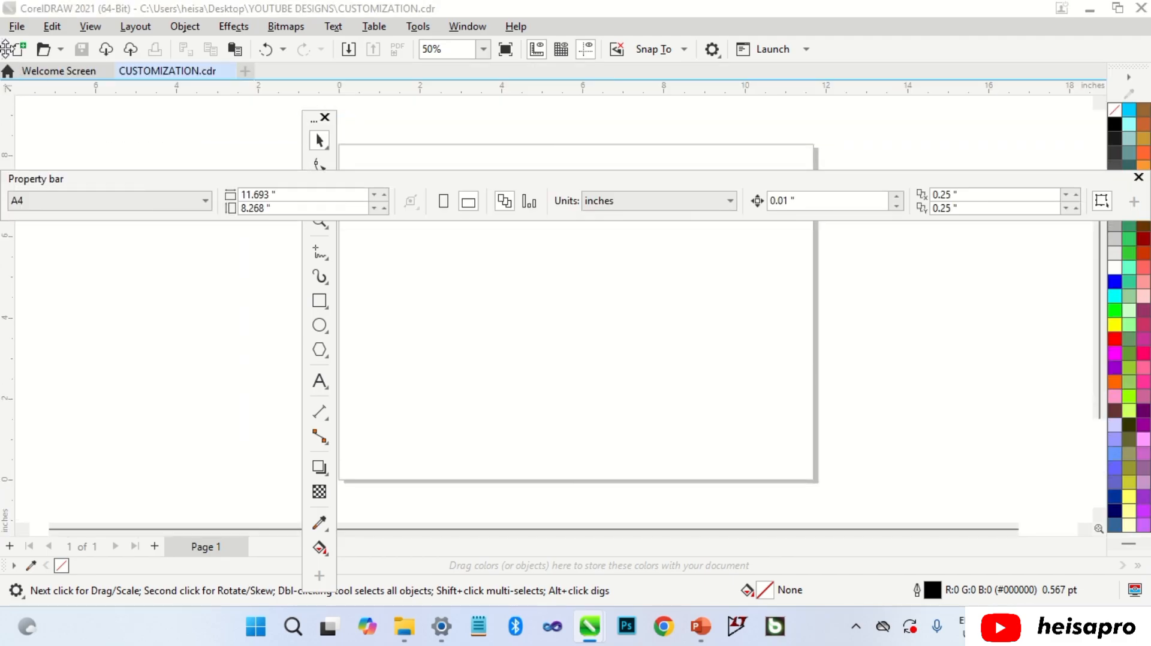
drag(6, 49, 117, 137)
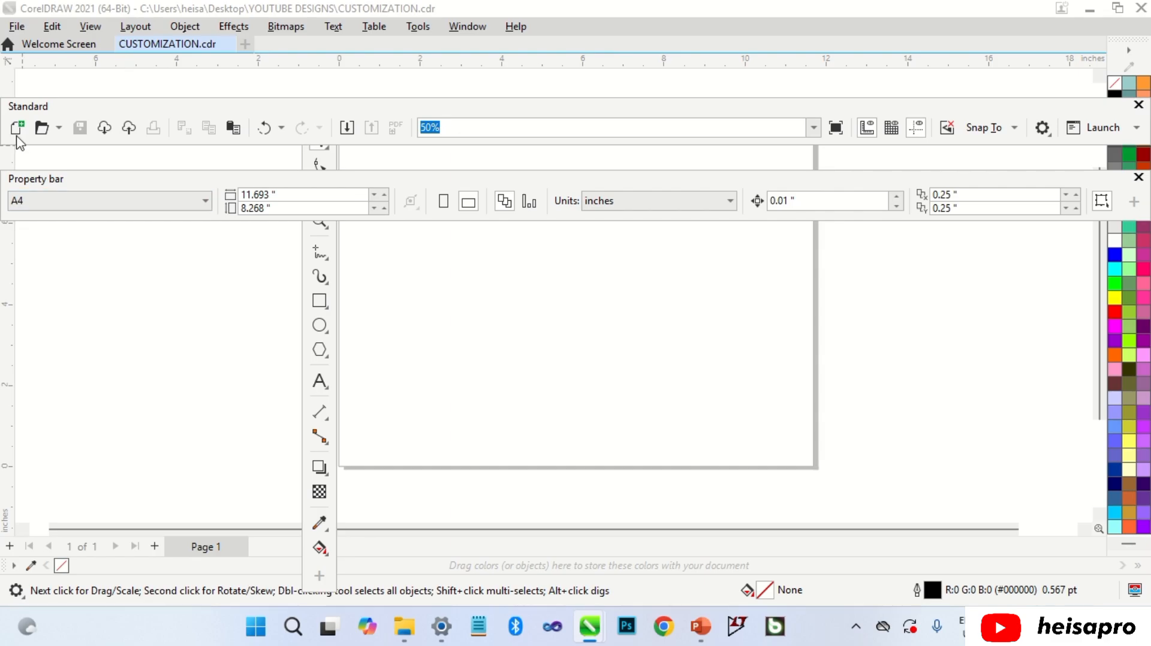
drag(8, 114, 89, 102)
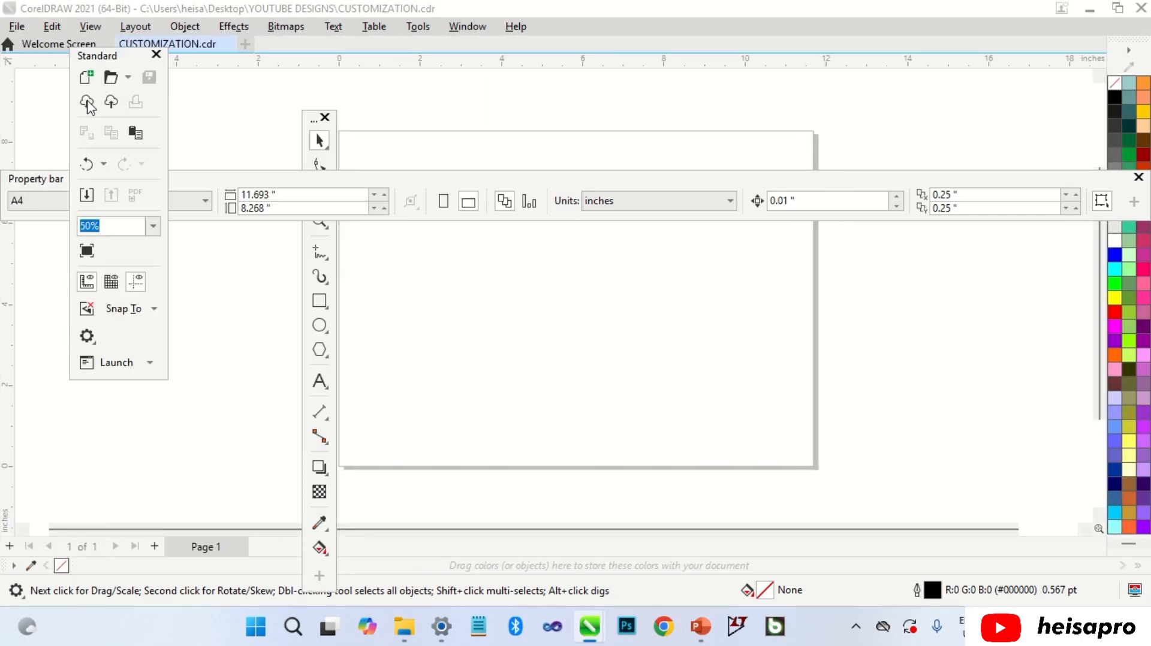
Dock the floating Standard toolbar, Property bar and Toolbox back in their original places.
drag(93, 58, 6, 47)
mouse_move(10, 183)
mouse_down()
mouse_move(5, 60)
mouse_move(128, 124)
mouse_move(123, 108)
mouse_up()
drag(126, 63, 56, 63)
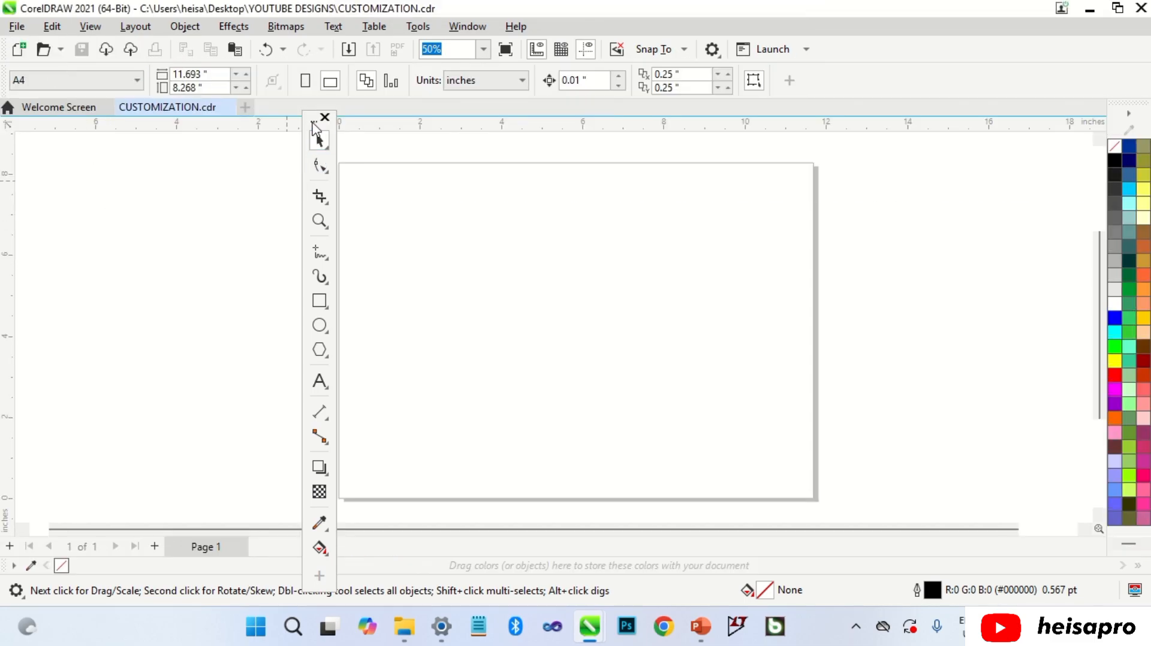
drag(316, 119, 8, 159)
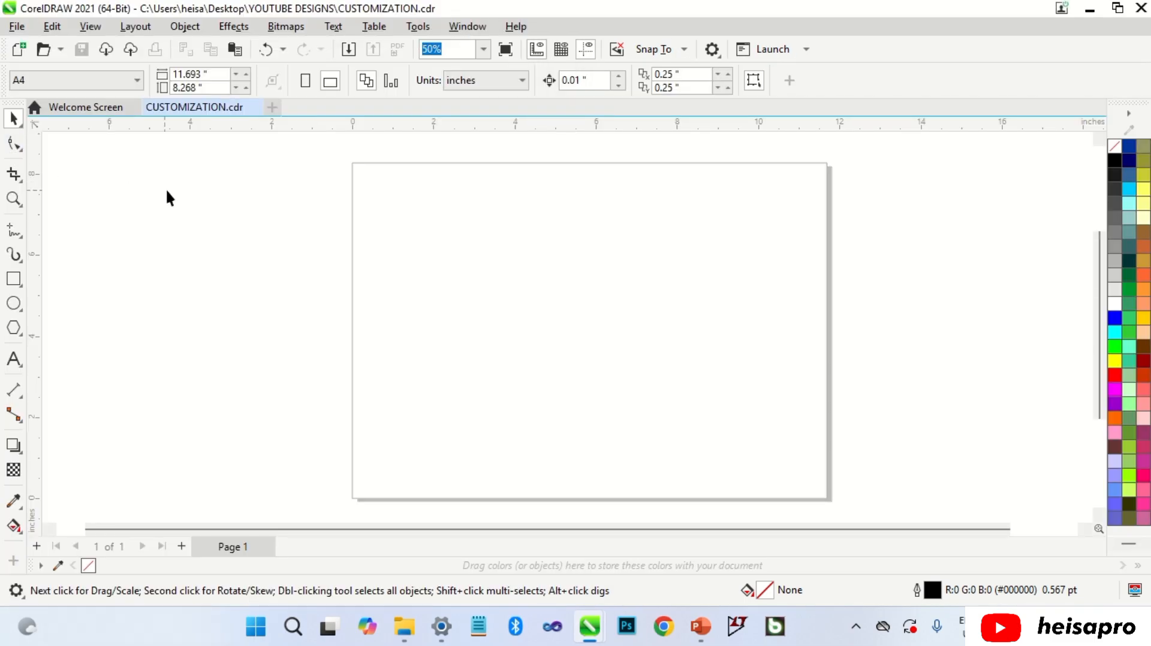
Reopen the Customization options, lock the toolbars and apply the change.
click(419, 27)
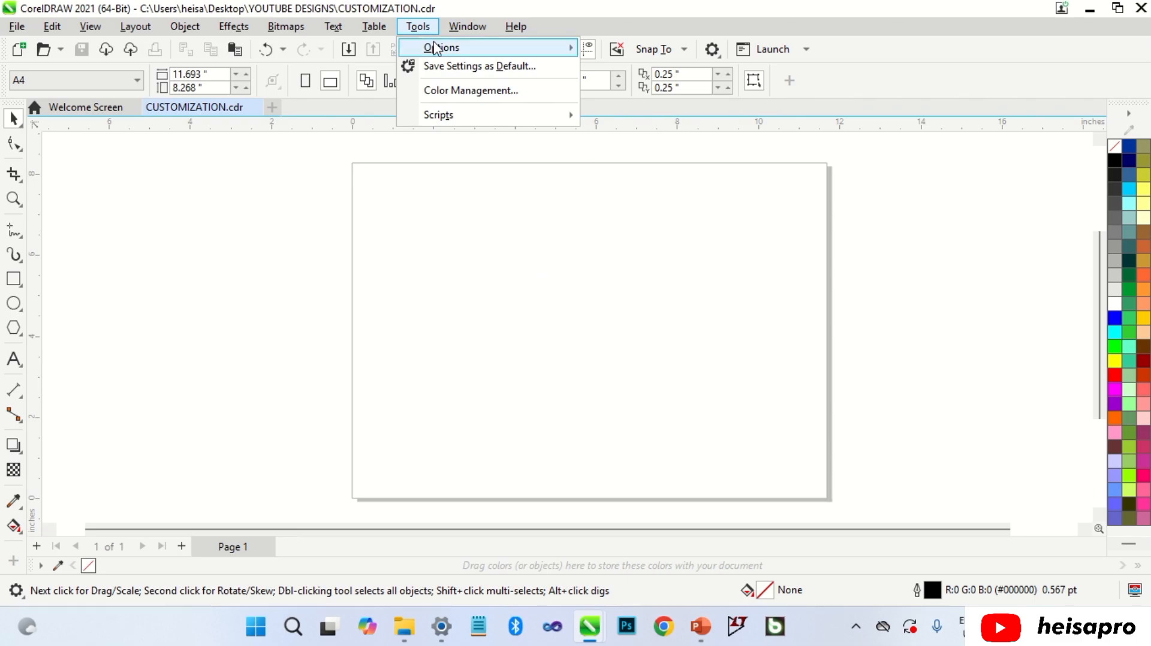
mouse_move(560, 48)
click(616, 66)
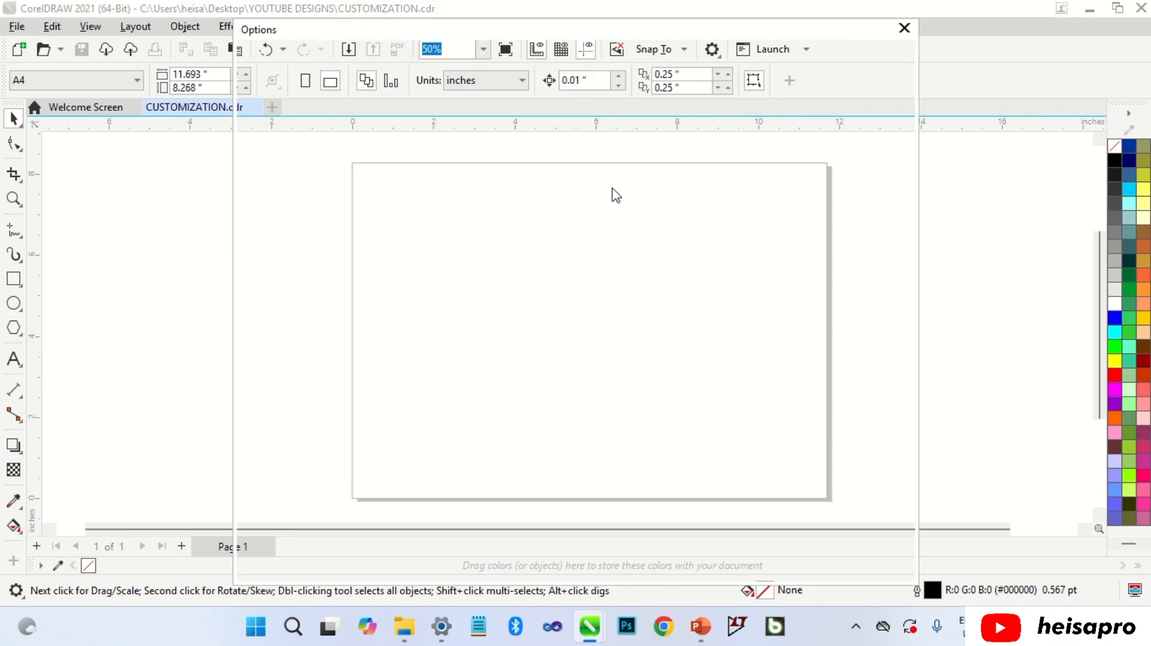
click(612, 260)
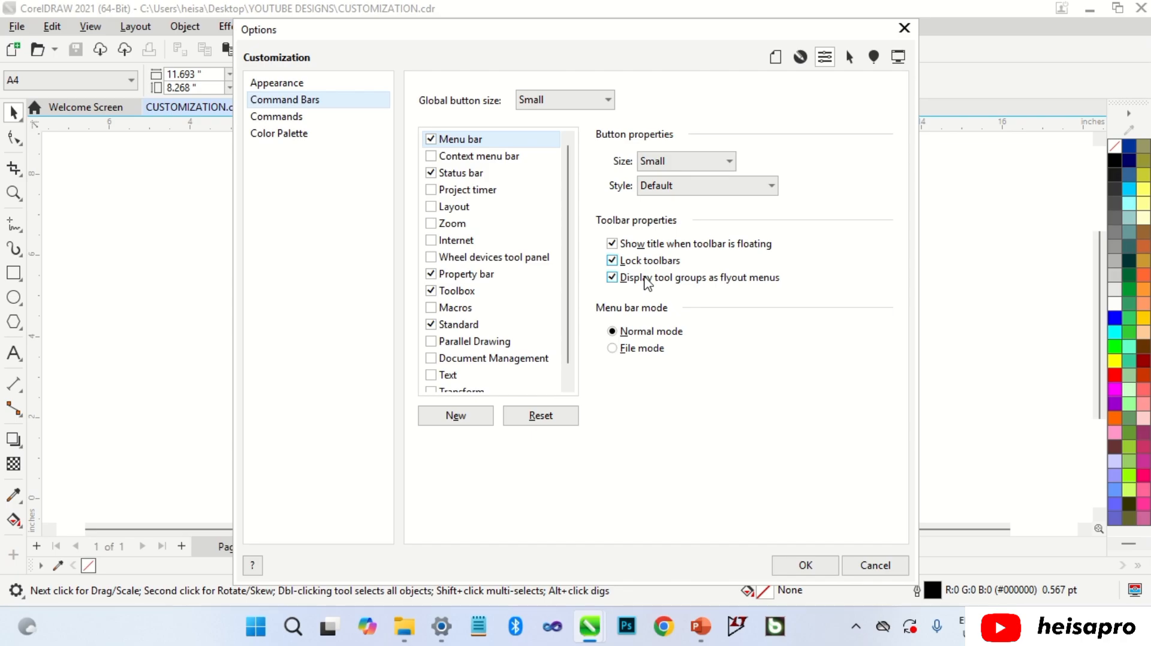
click(805, 566)
Examine the flyout menus of the Shape, Rectangle and Connector tool groups in the Toolbox.
click(21, 144)
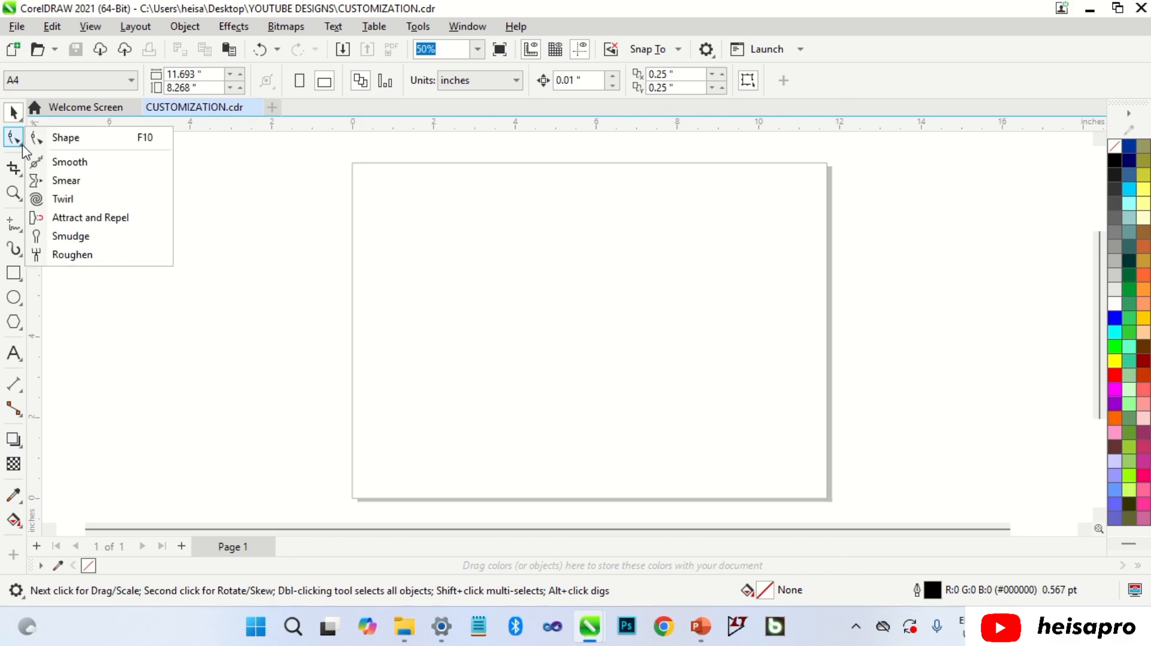
mouse_move(13, 273)
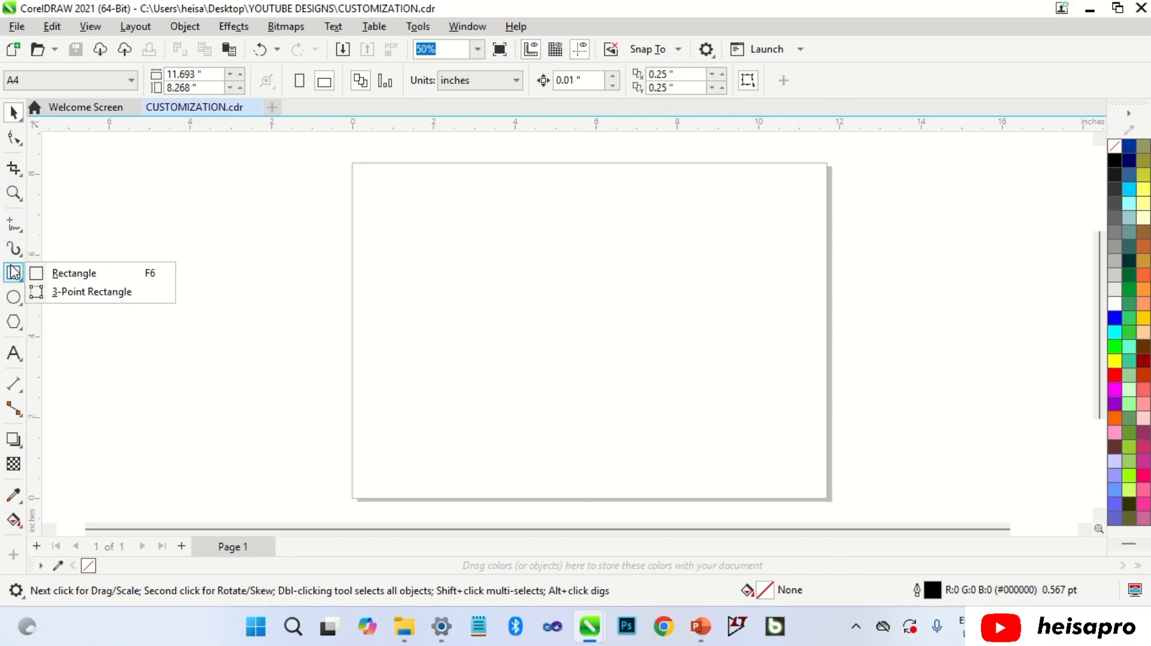
mouse_move(13, 408)
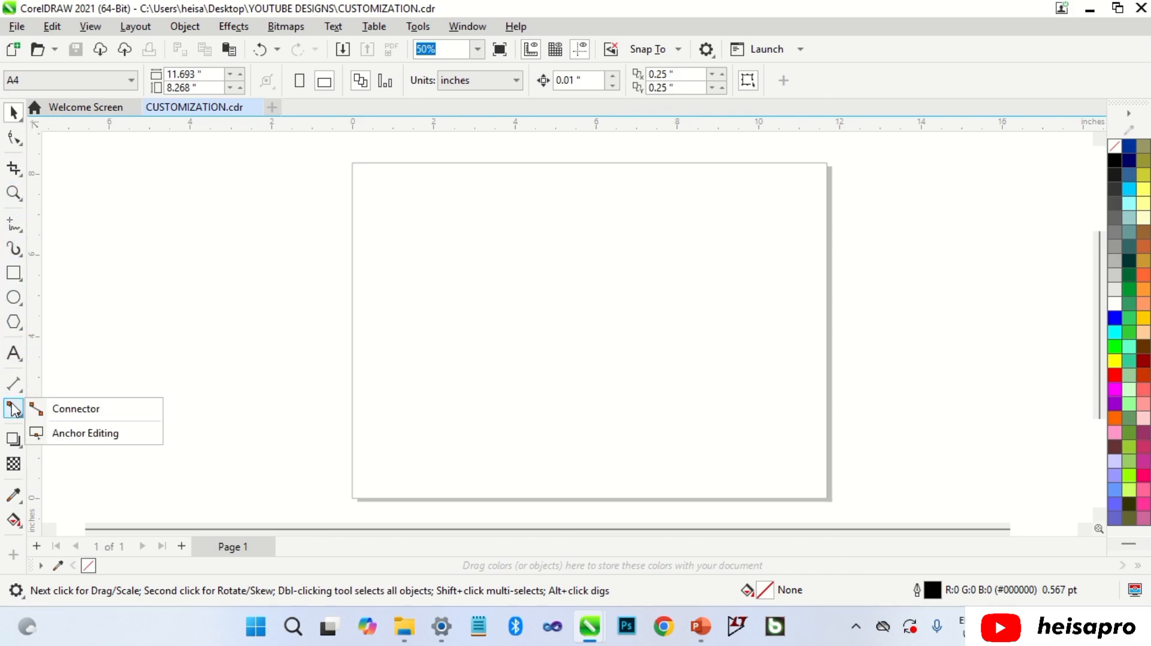
Reopen the Customization options for command bars and select the Toolbox for editing.
click(427, 30)
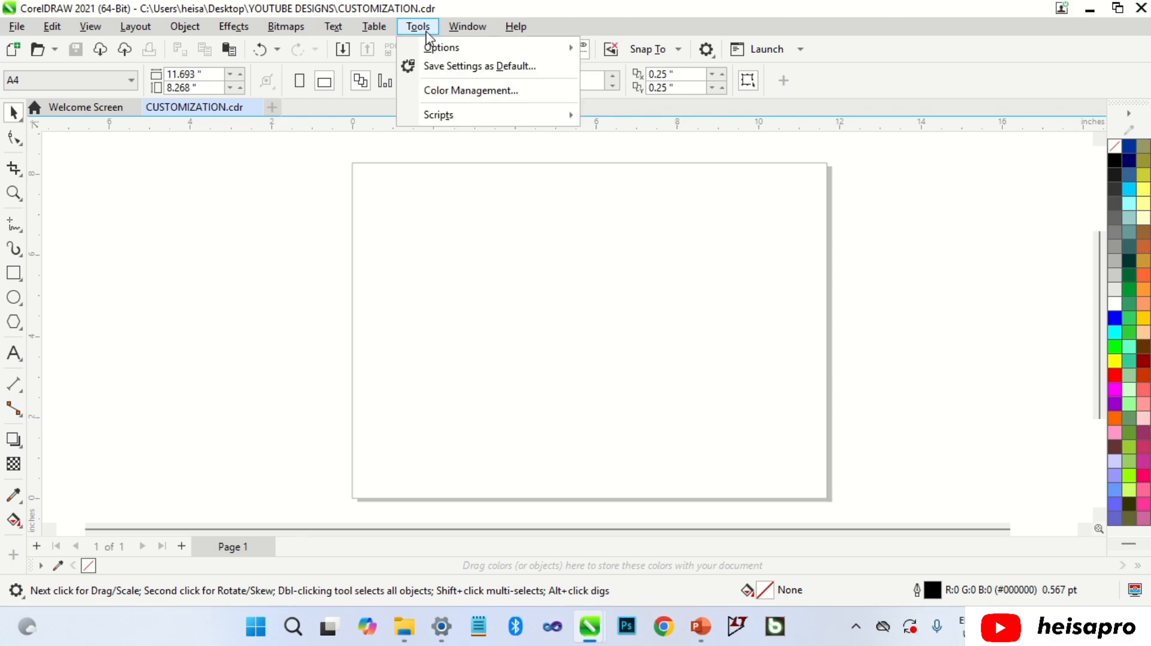
mouse_move(464, 51)
click(621, 67)
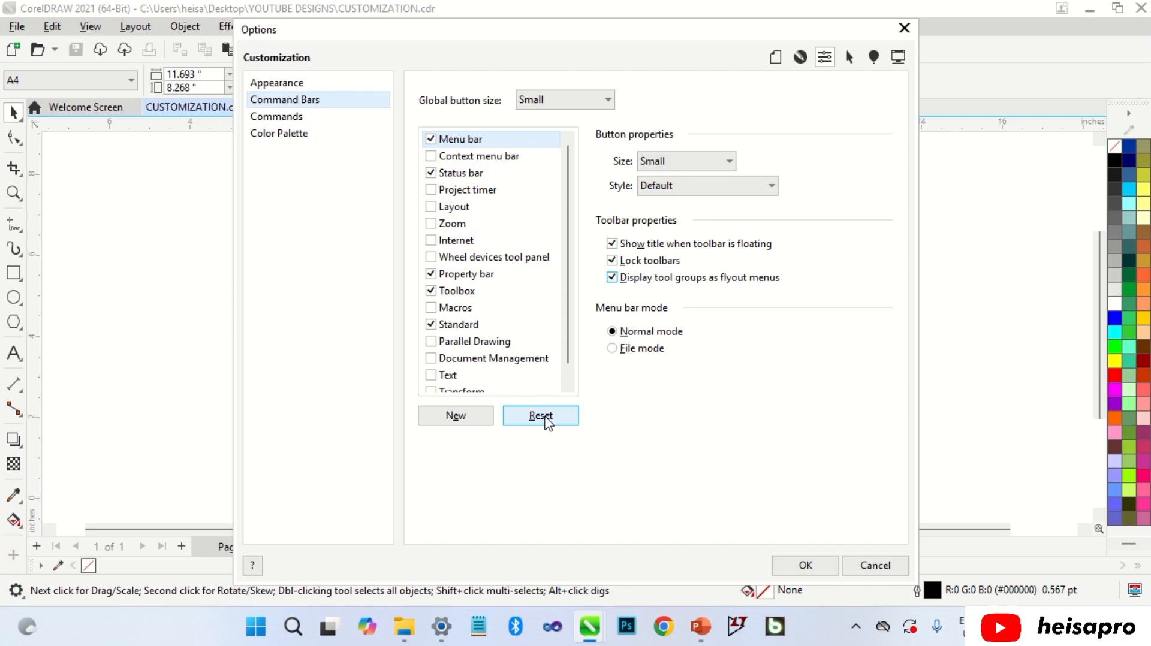
click(502, 293)
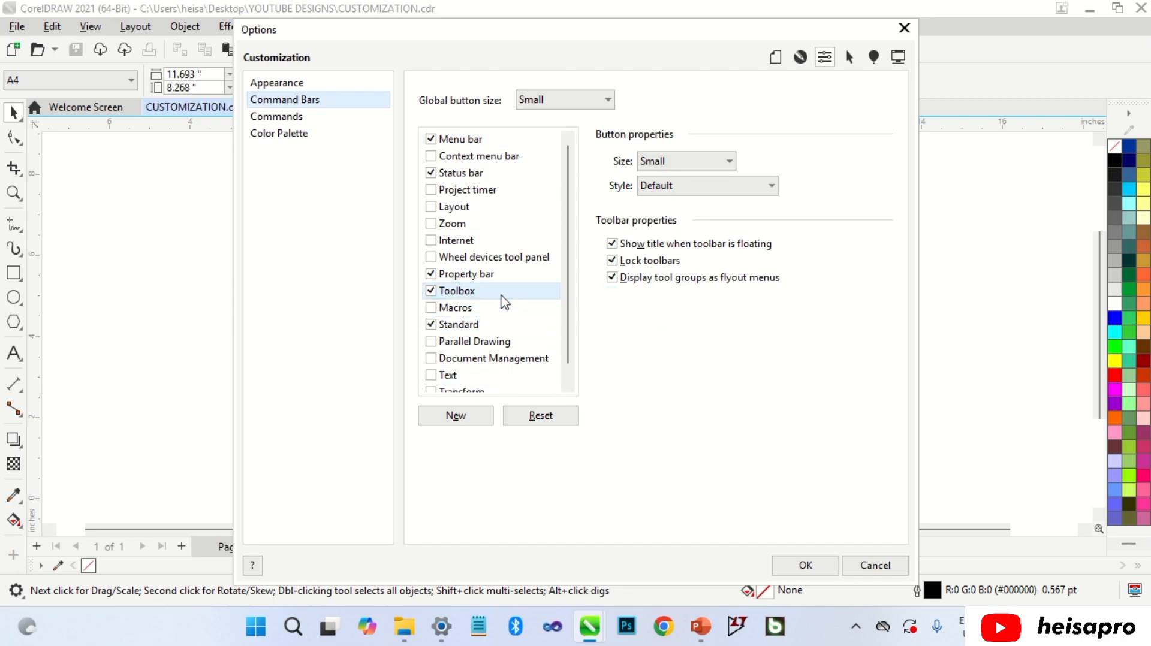
Set the Toolbox buttons to Large size with the Caption to Right of Image style, and reset the Toolbox to its defaults.
click(664, 164)
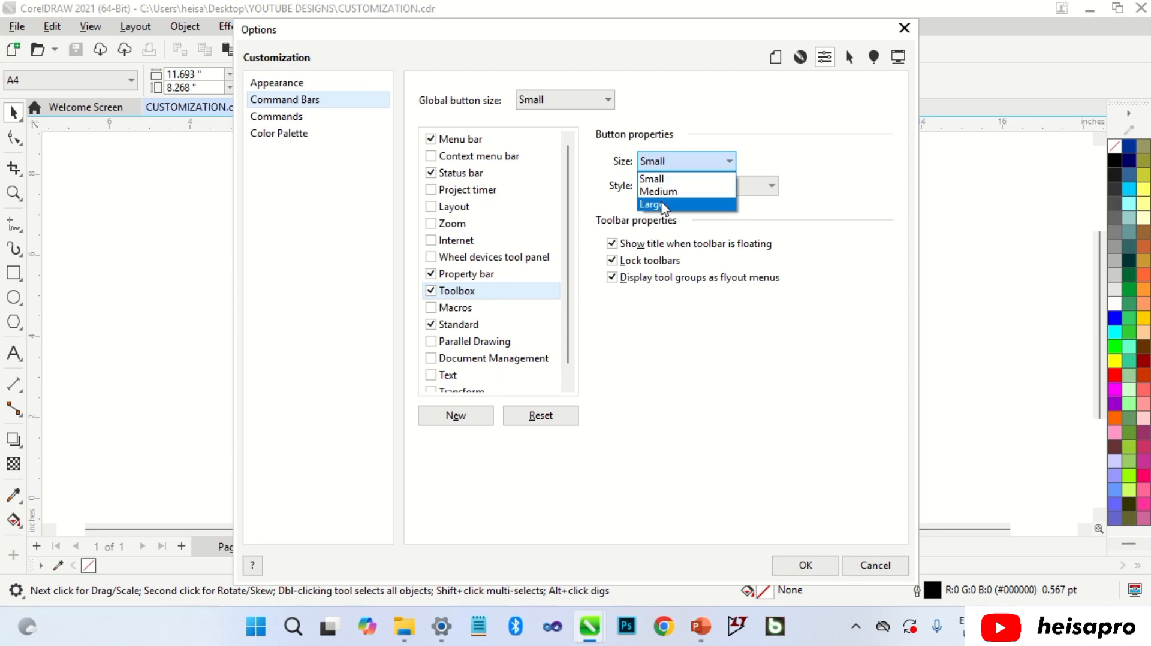
click(664, 202)
click(666, 187)
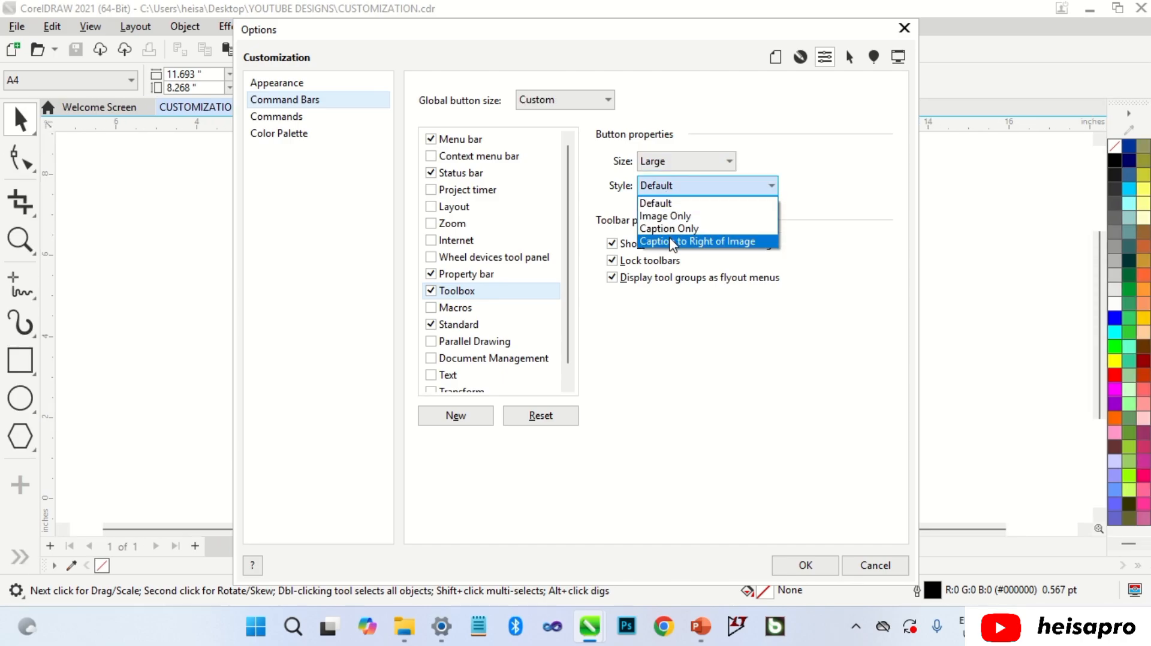
click(673, 243)
click(568, 413)
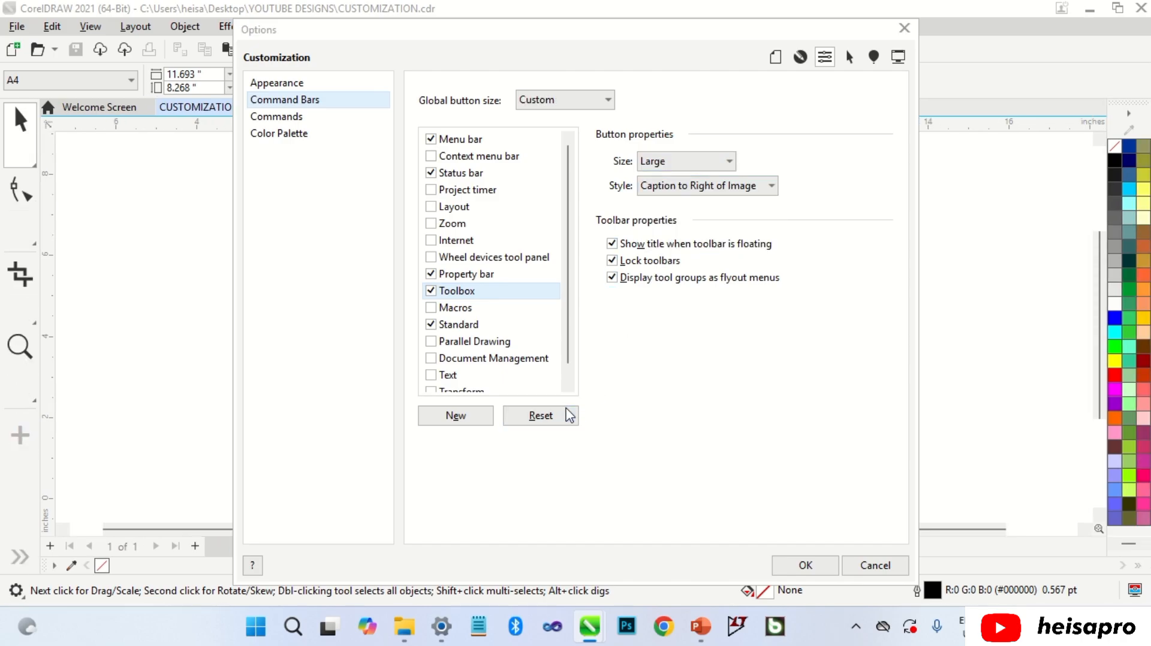
click(577, 352)
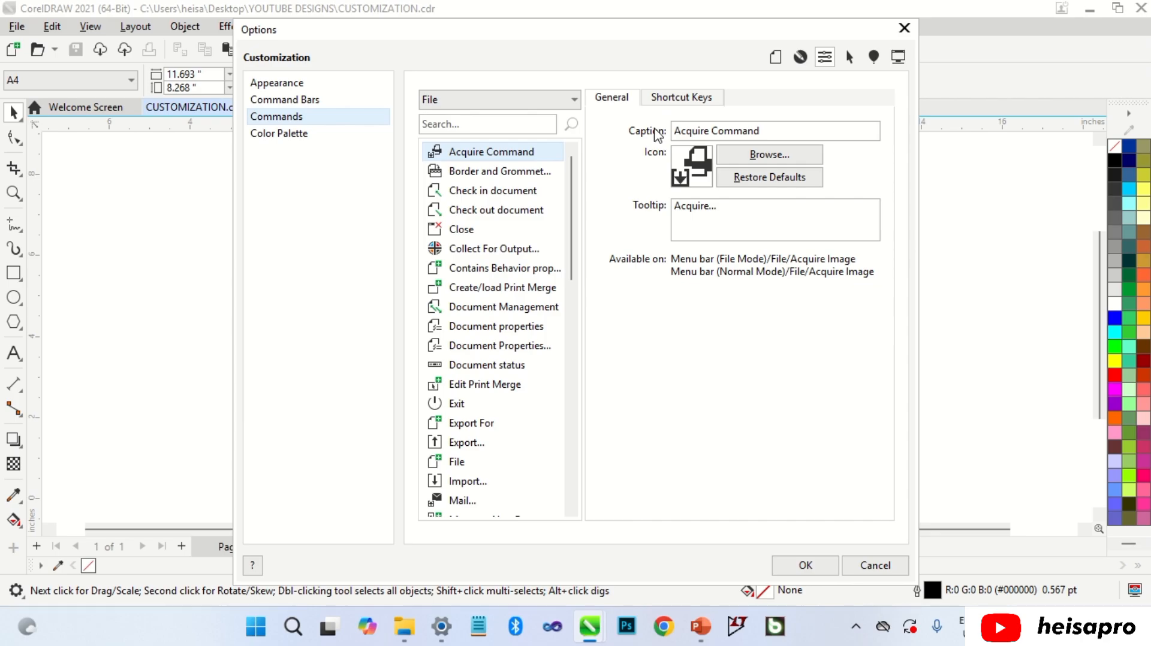
In the Commands customization settings, shorten the Acquire Command's caption to "Acquire".
click(781, 134)
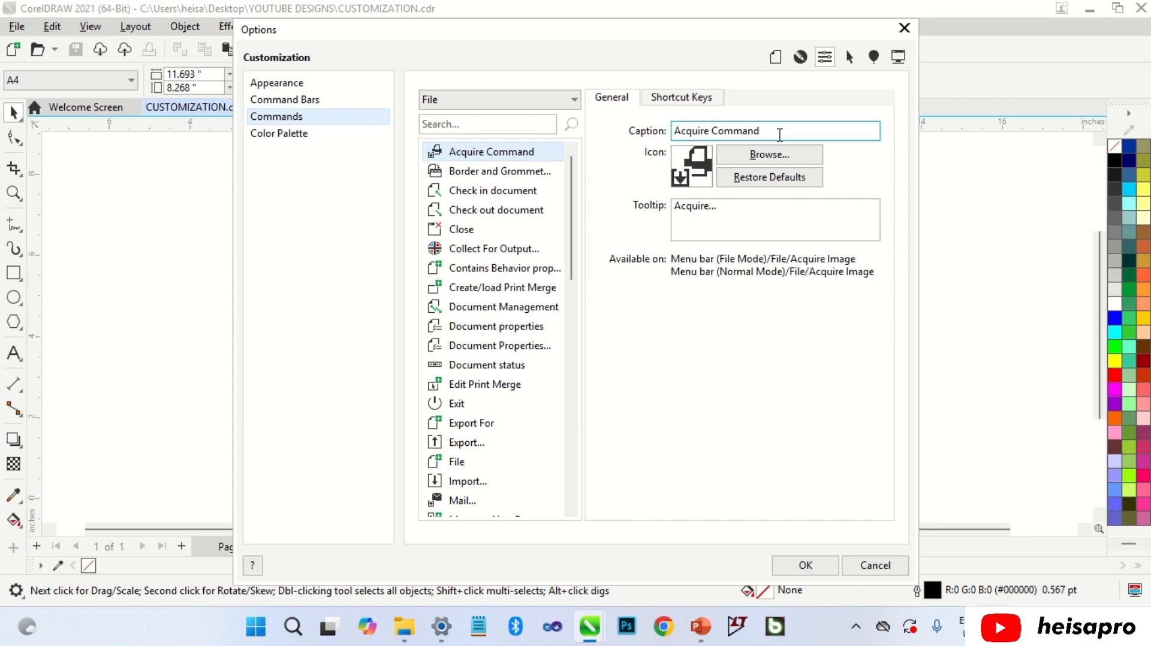
key(BackSpace)
key(BackSpace)
key(BackSpace)
key(BackSpace)
key(BackSpace)
key(BackSpace)
key(BackSpace)
key(BackSpace)
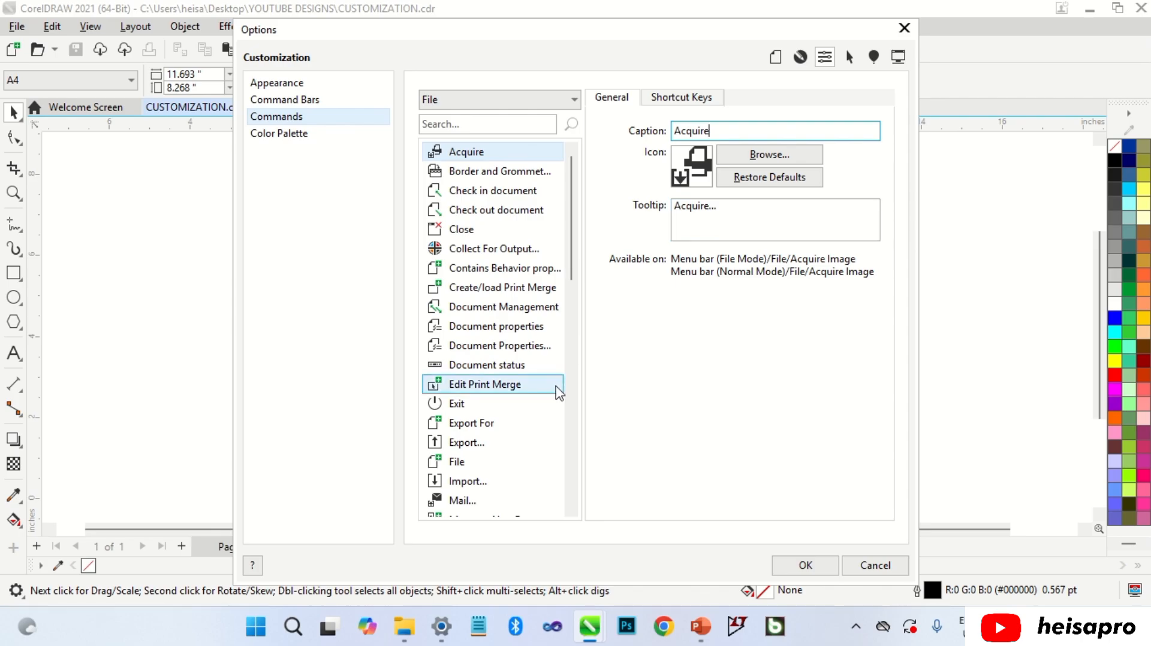
Add "and location." to the end of the Export command's tooltip and check its shortcut key assignment.
click(494, 445)
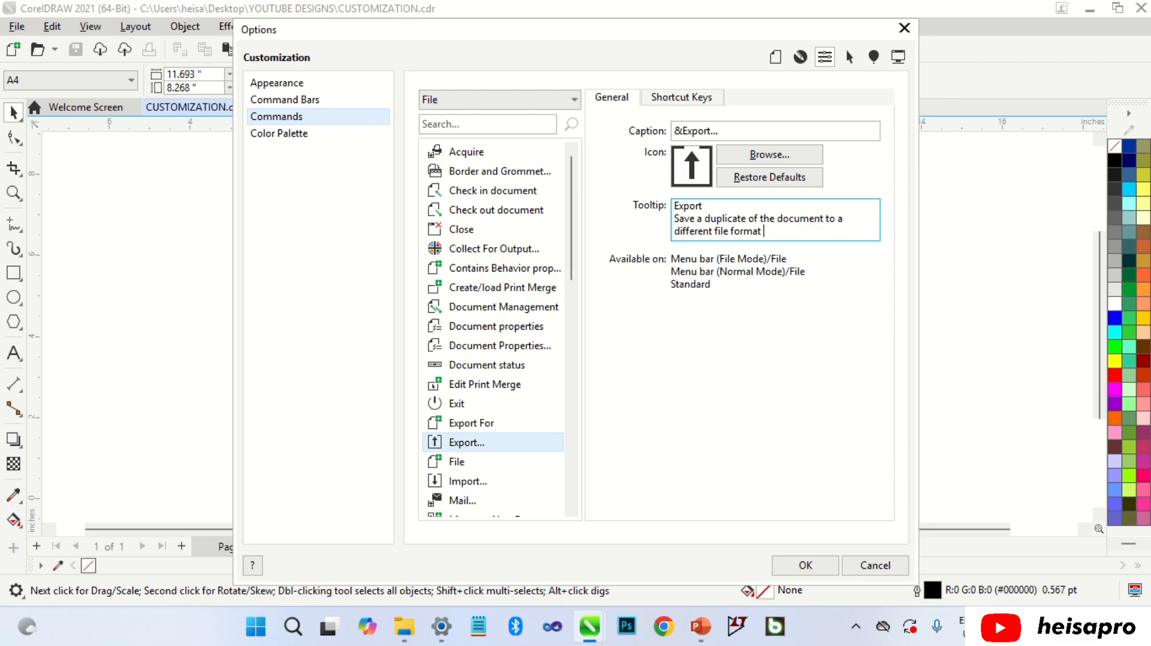
text(and location.)
click(661, 102)
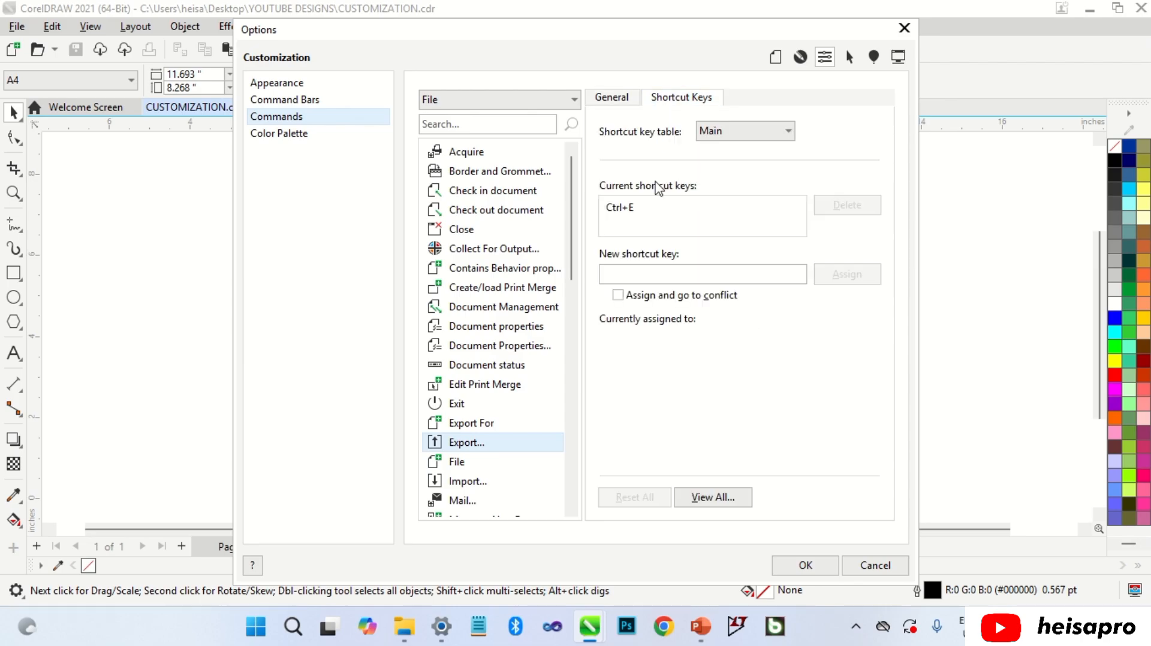
click(647, 215)
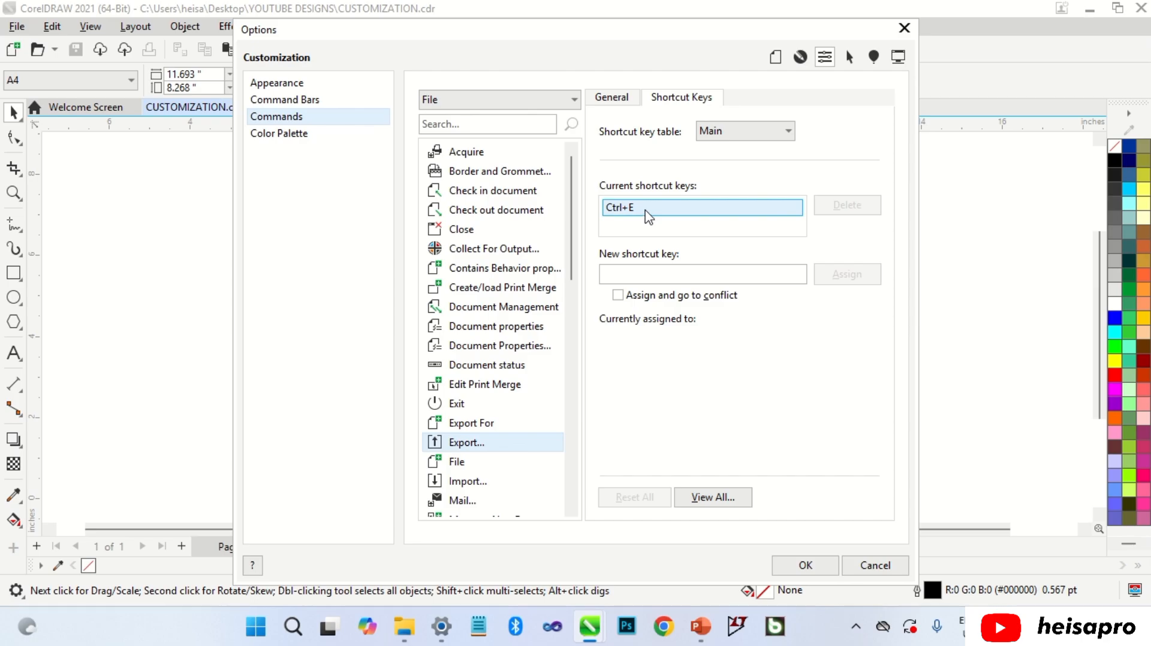
click(656, 276)
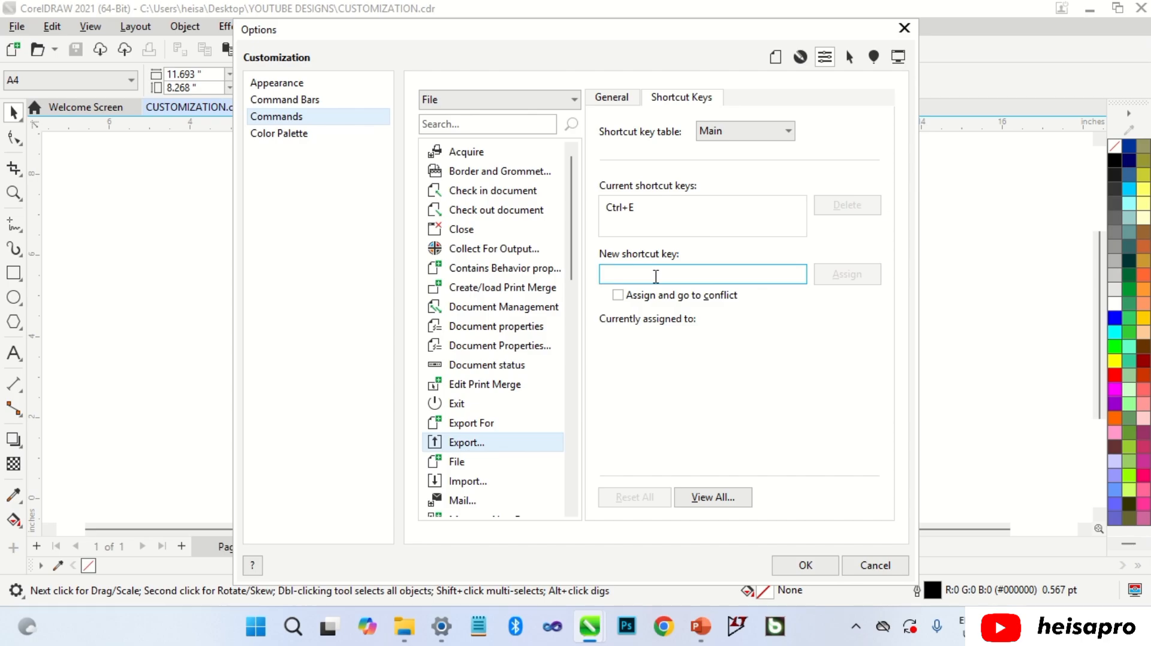
Check the Import command's shortcut key assignment and look through the full list of shortcut keys.
click(511, 483)
click(658, 220)
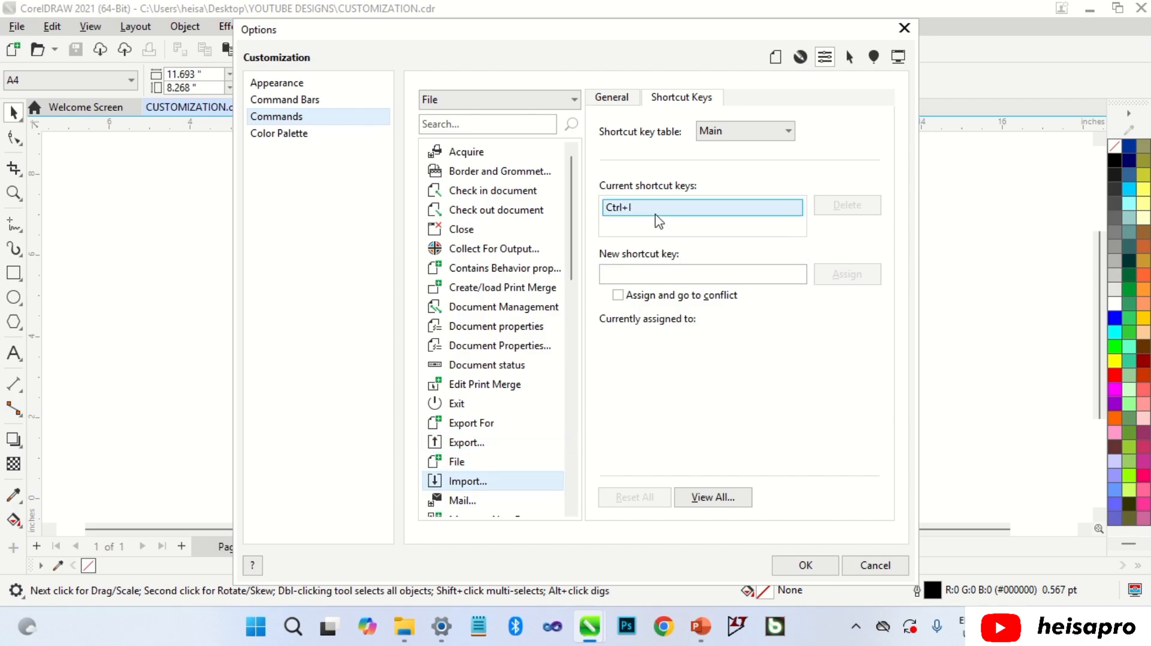
click(659, 274)
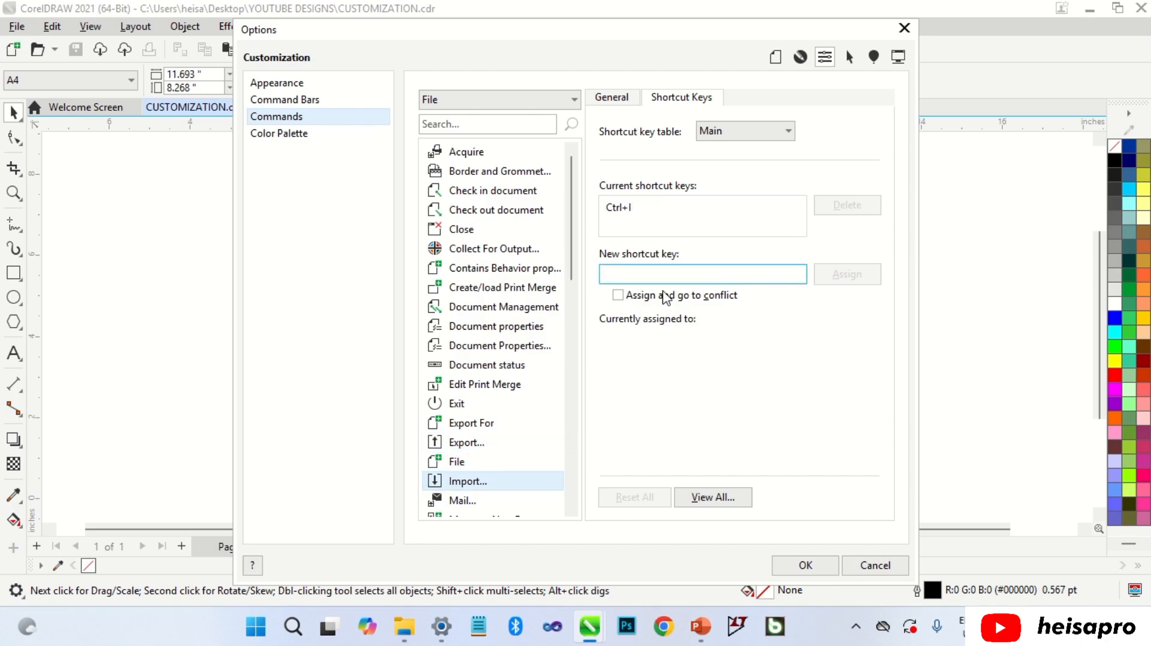
click(713, 498)
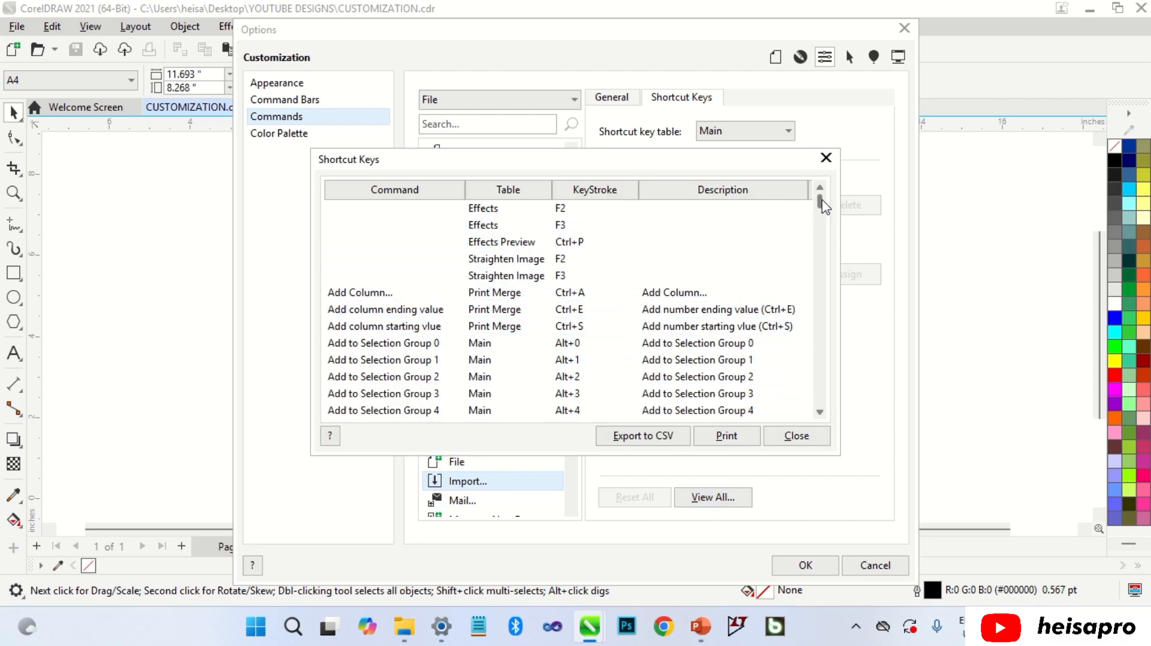
drag(825, 205, 819, 351)
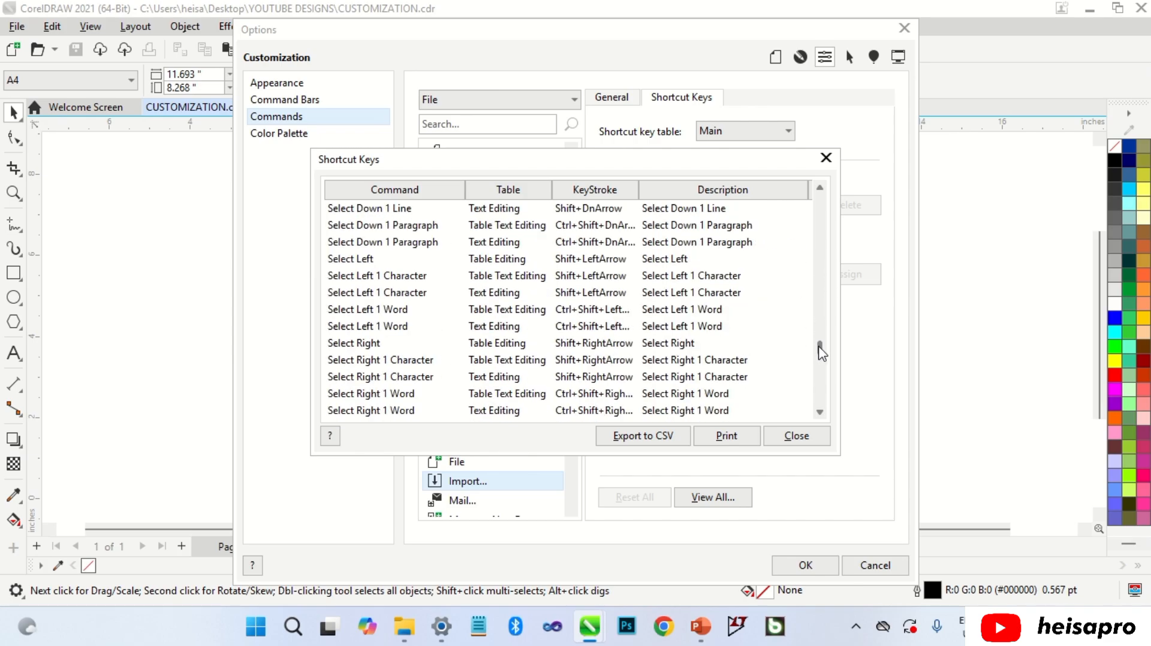
click(812, 444)
In the Color Palette customization settings, set the maximum palette rows when docked to 1 and apply the change.
click(278, 134)
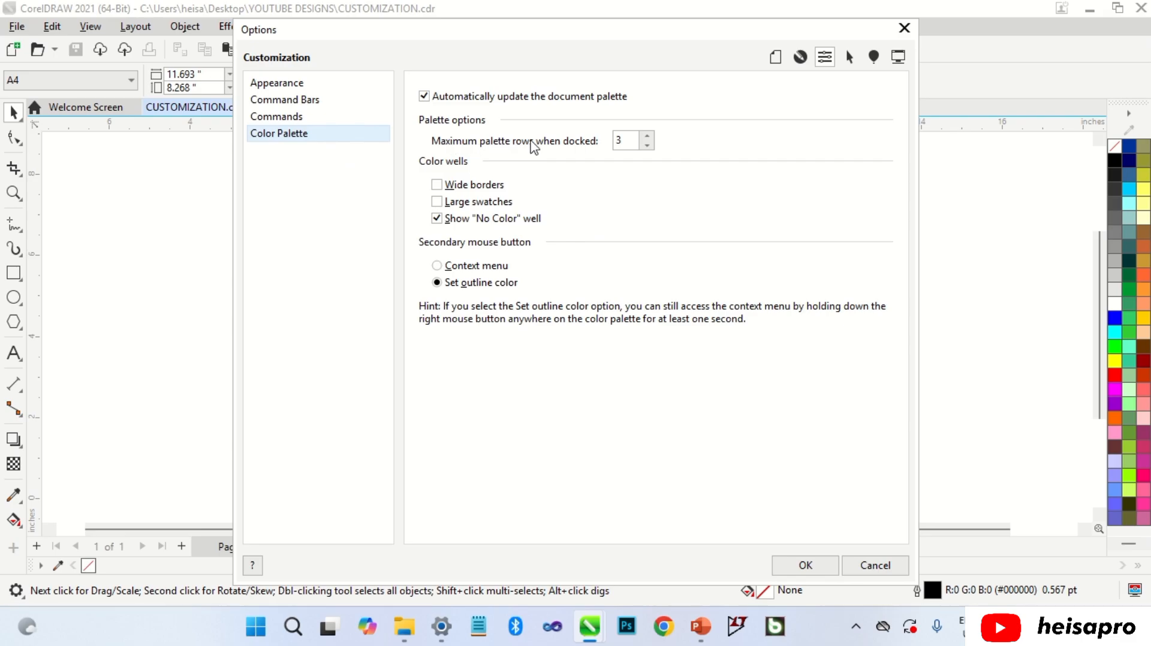
click(647, 145)
click(803, 565)
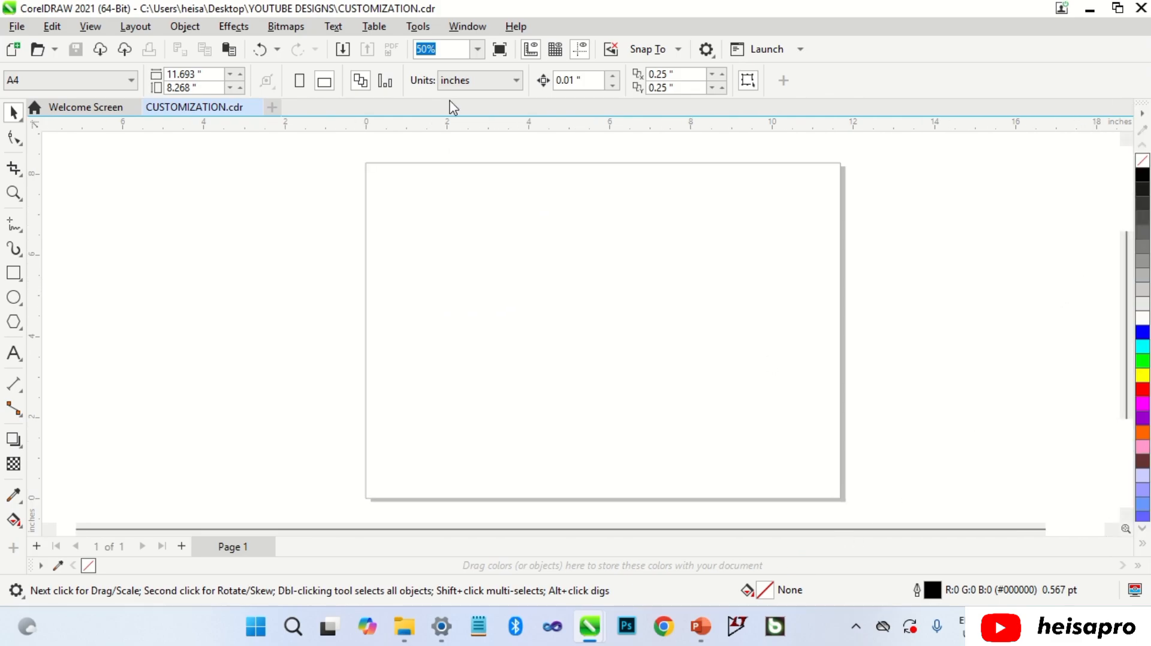
Reopen the color palette settings, enable wide borders, hide the "No Color" well and apply the changes.
click(418, 26)
mouse_move(441, 47)
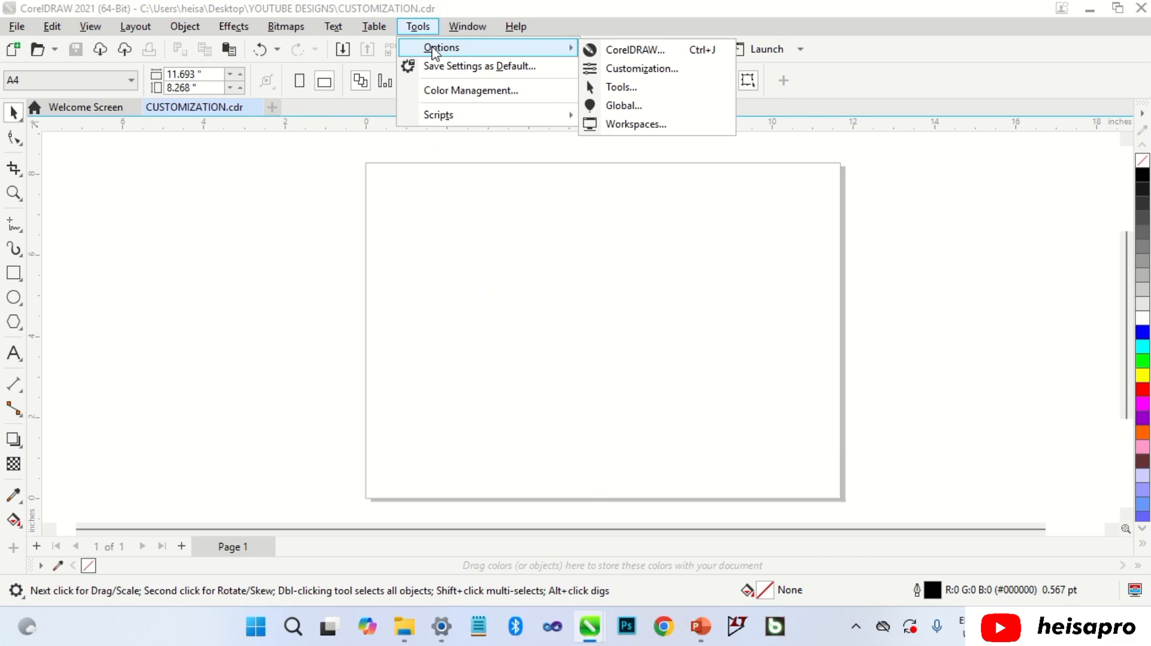
click(633, 68)
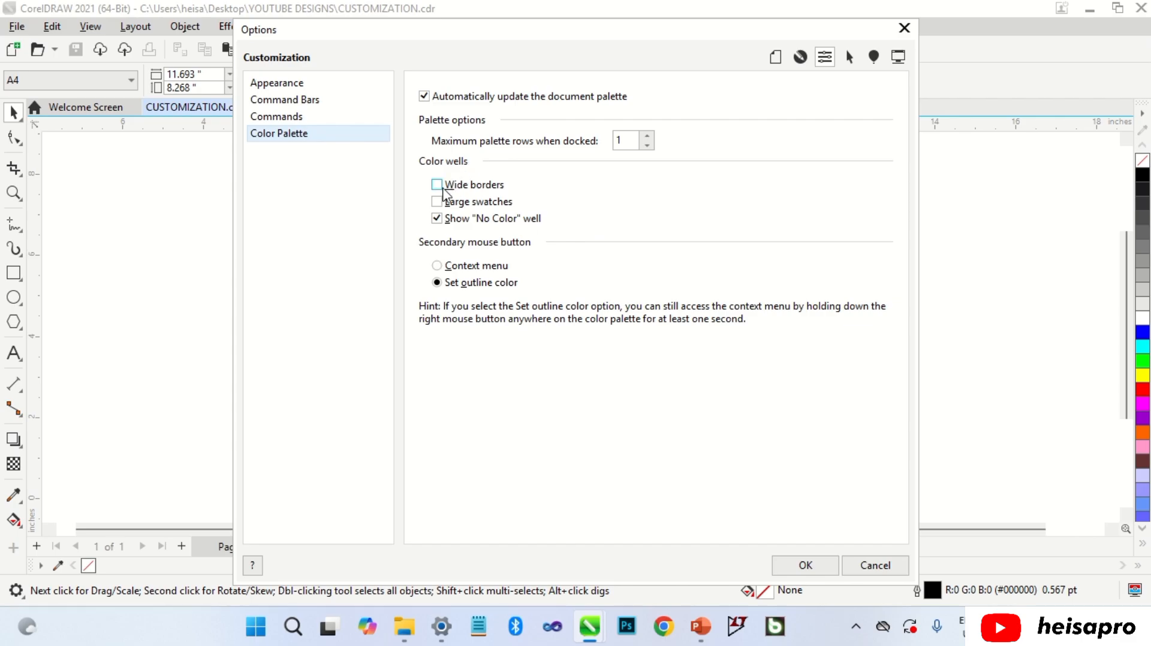
click(438, 219)
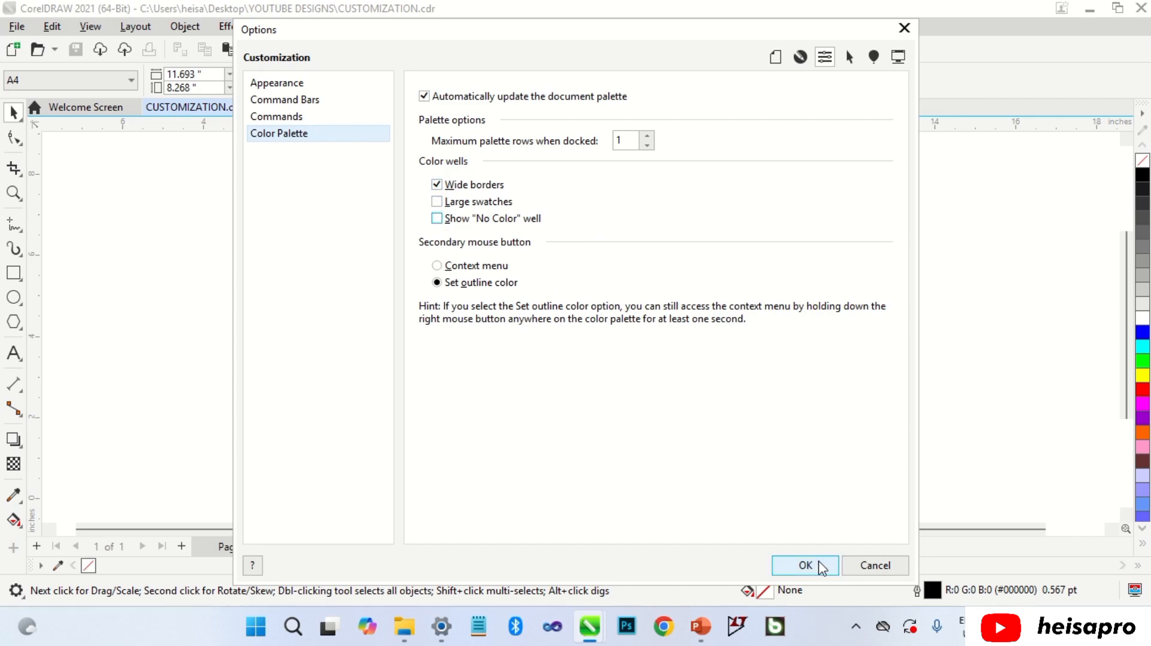
click(818, 566)
Set the maximum docked palette rows to 3, enable large swatches, disable wide borders and apply the changes.
click(418, 26)
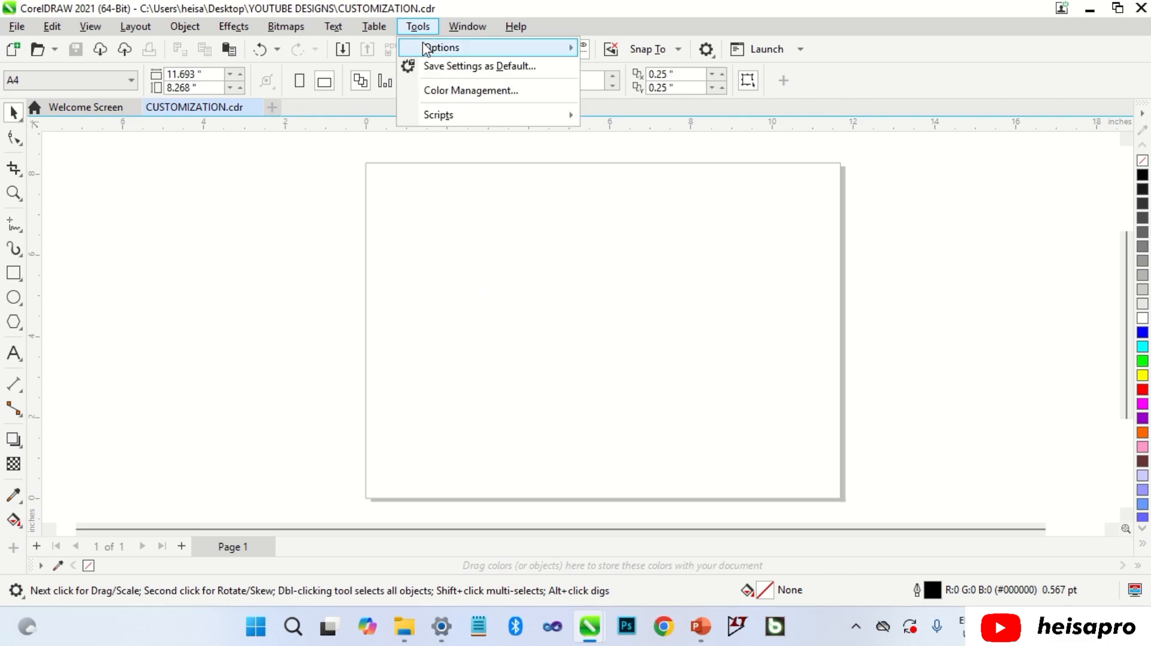
mouse_move(535, 48)
click(641, 69)
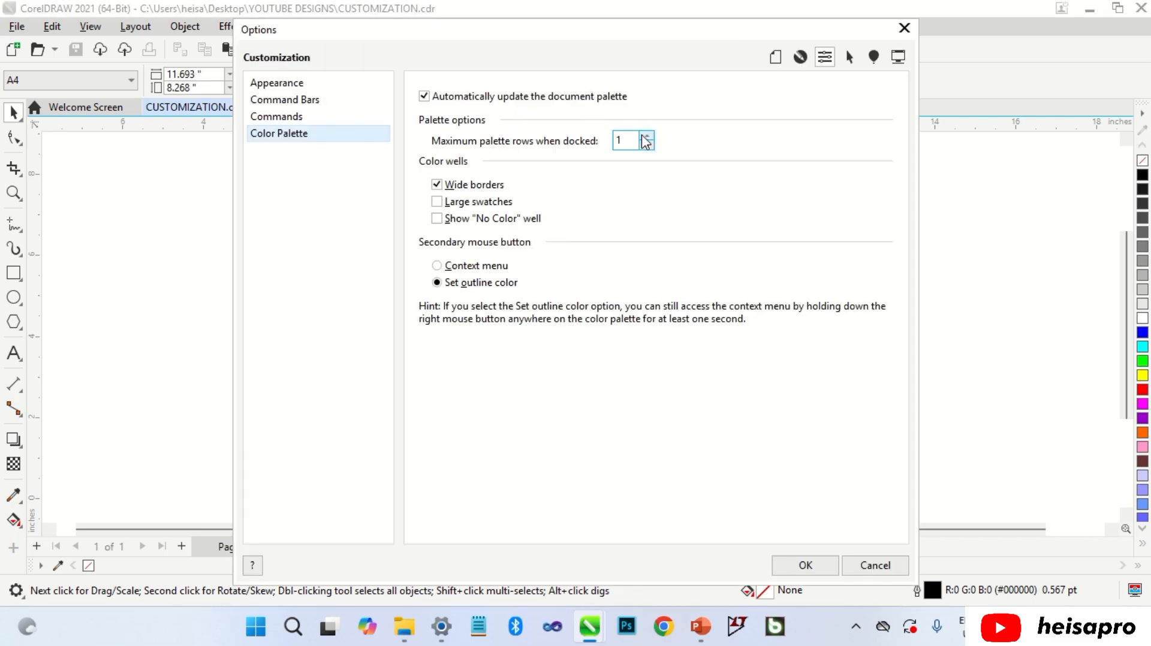
click(618, 140)
click(437, 202)
click(438, 185)
click(785, 565)
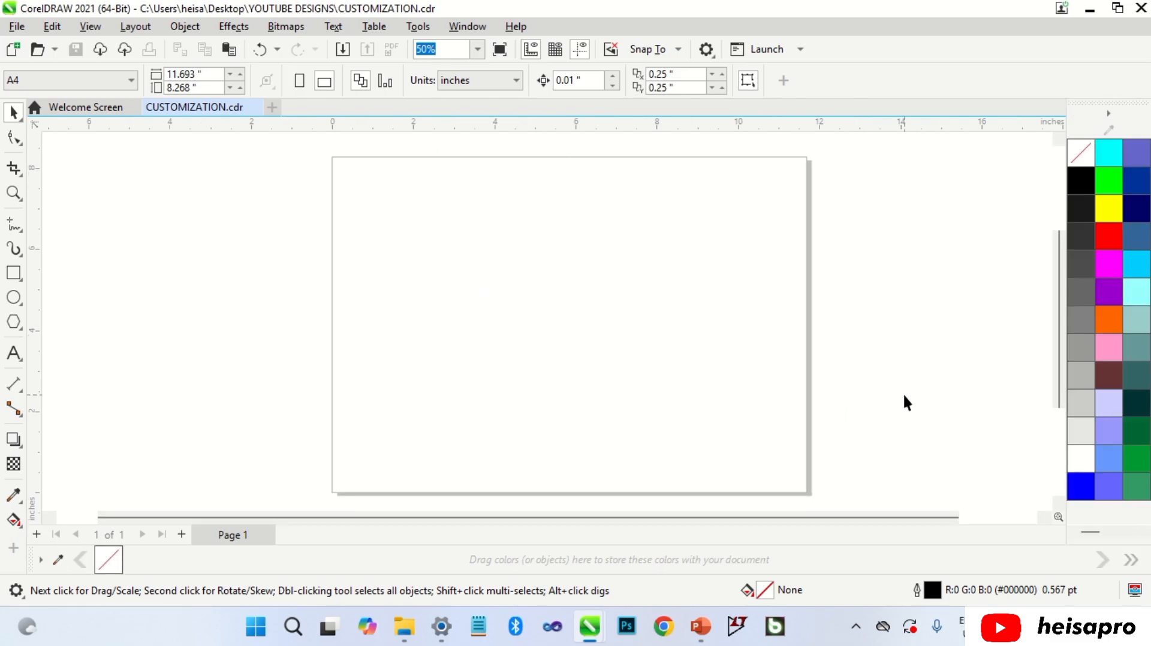
Reopen the color palette settings, show the "No Color" well and disable large swatches.
click(417, 26)
mouse_move(431, 48)
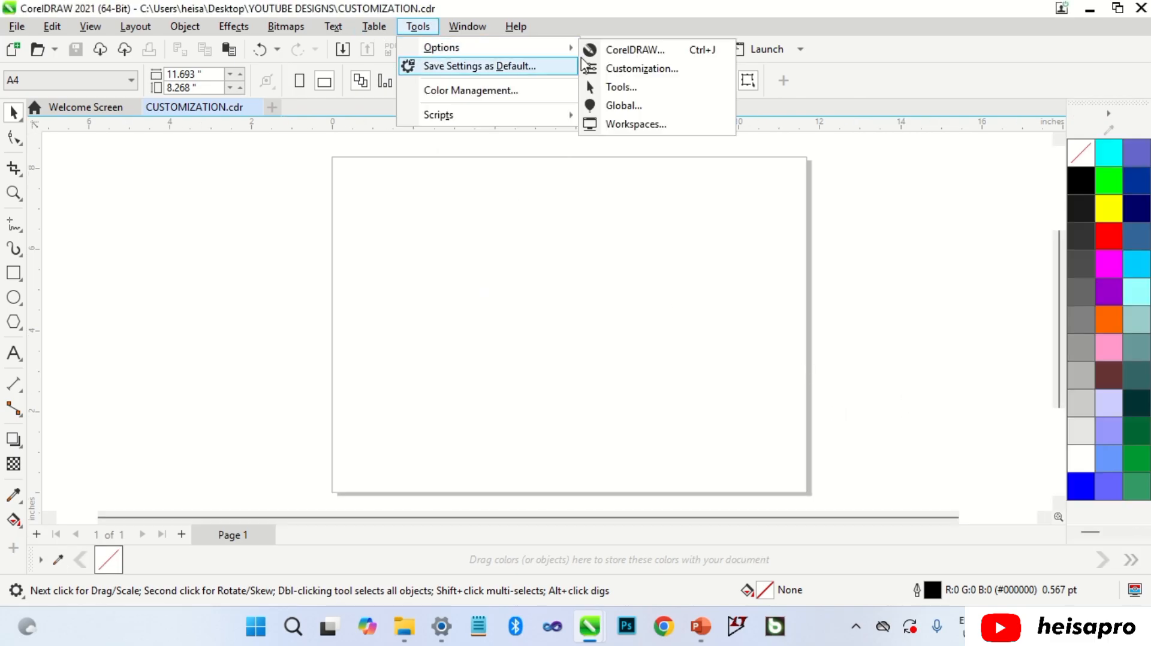
click(622, 73)
click(437, 218)
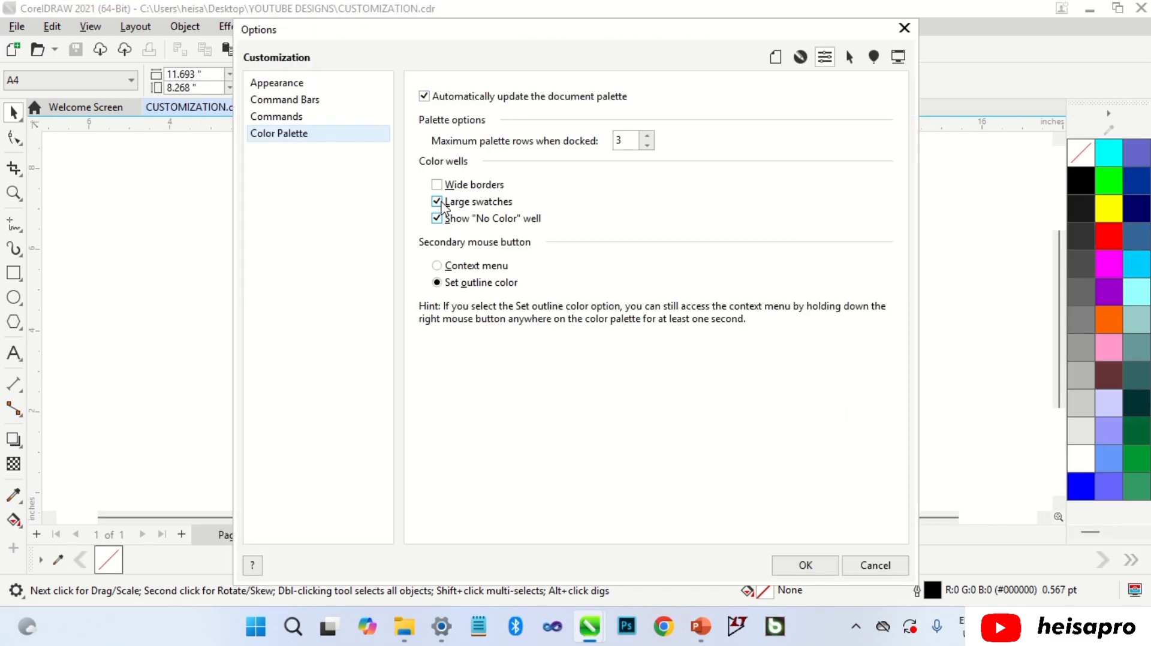
click(437, 202)
Set the palette's secondary mouse button to Context menu, apply it and try it on the blue color swatch.
click(477, 268)
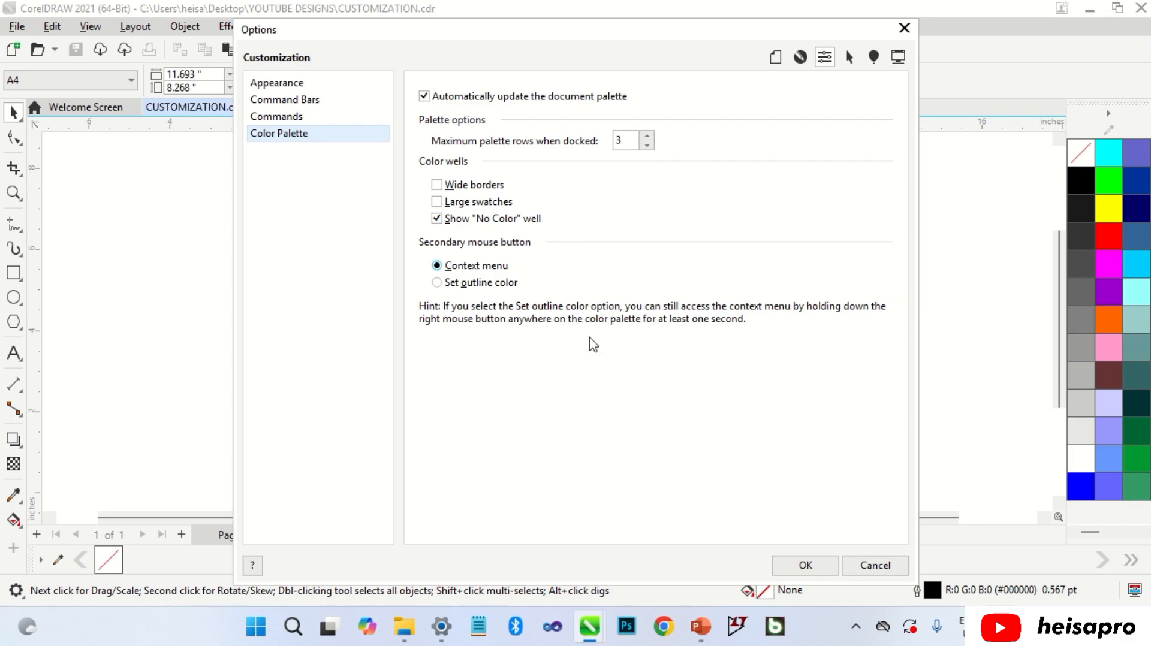
click(804, 566)
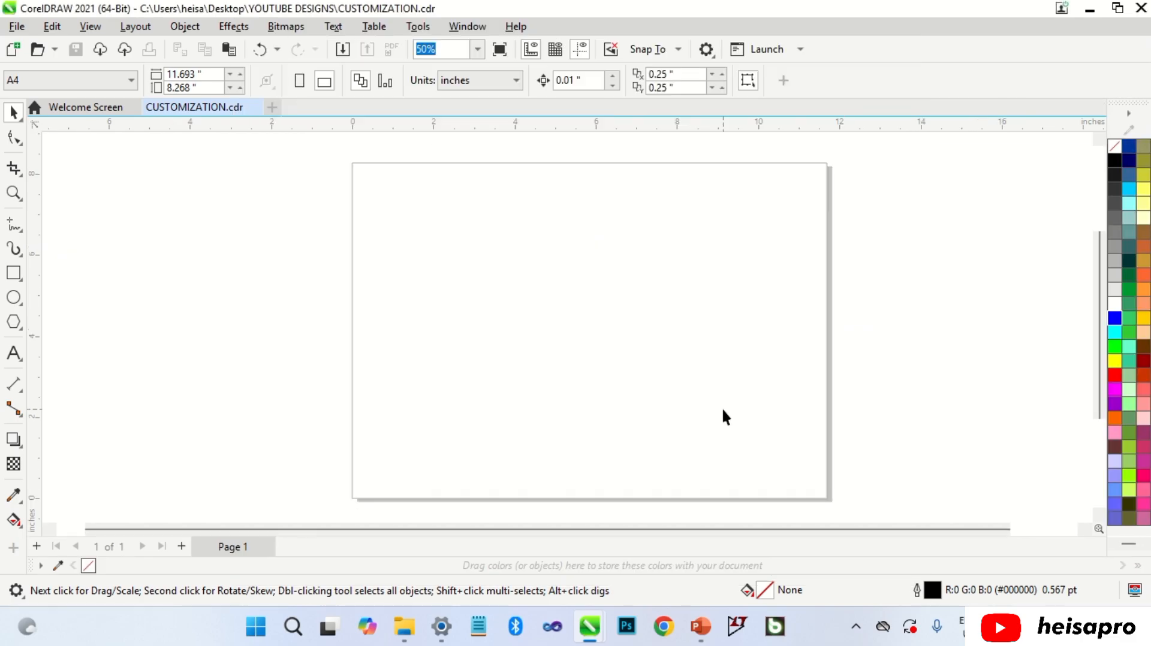
right_click(1115, 316)
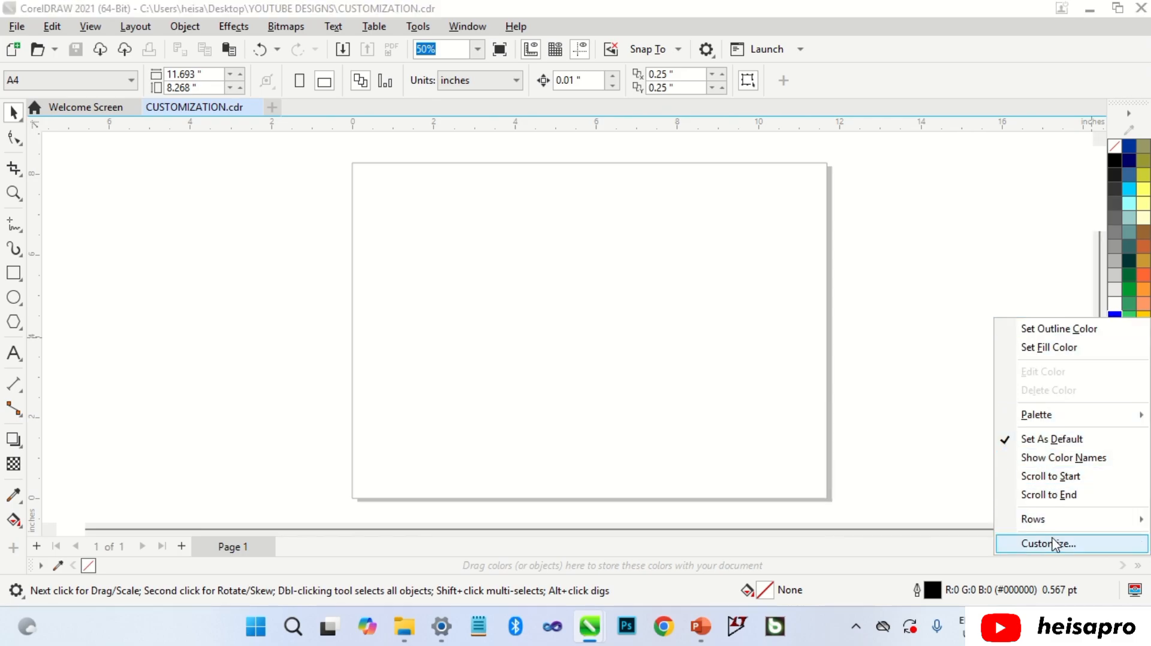
click(932, 379)
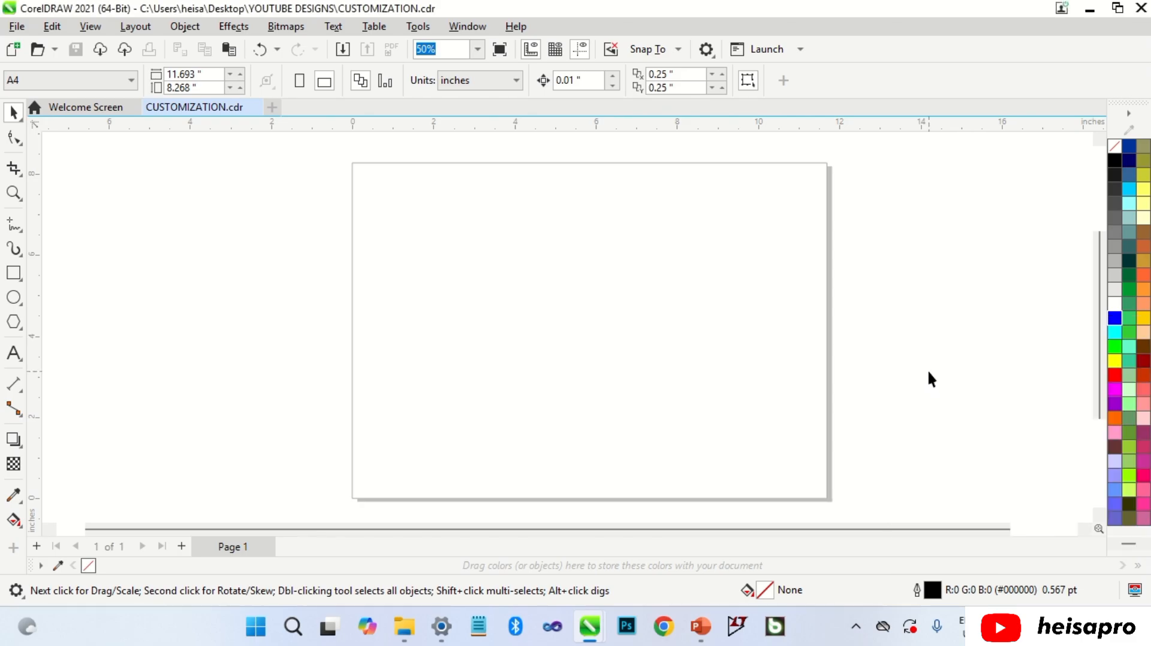
Reopen the color palette settings, set the secondary mouse button to Set outline color and apply the change.
click(418, 27)
mouse_move(436, 51)
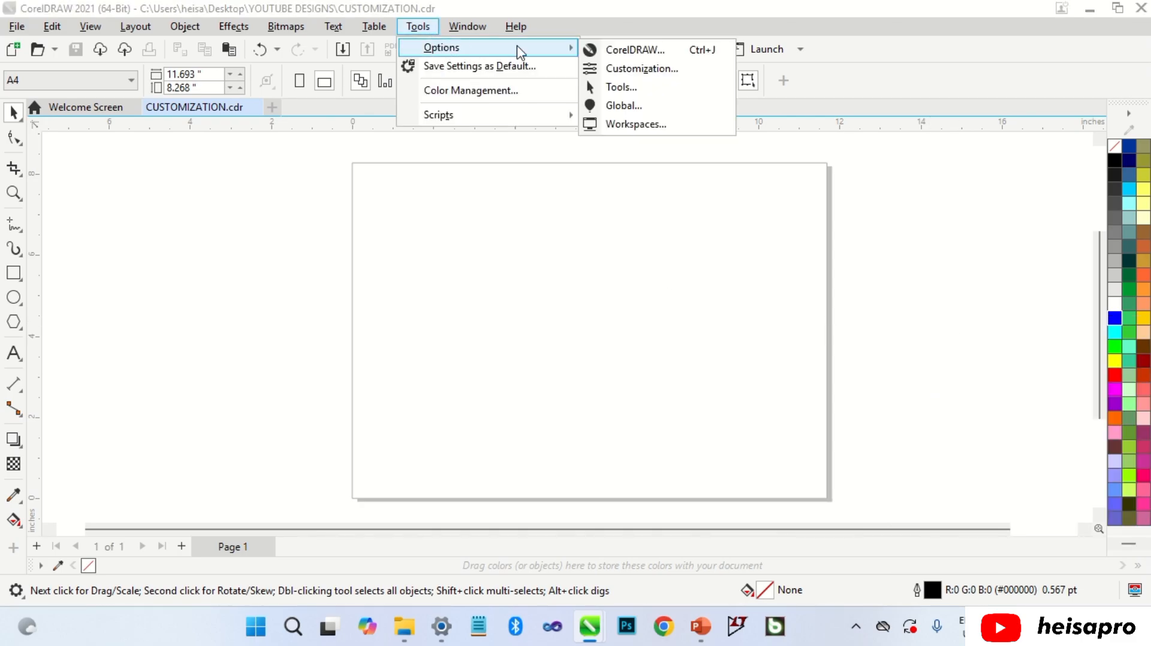
click(626, 70)
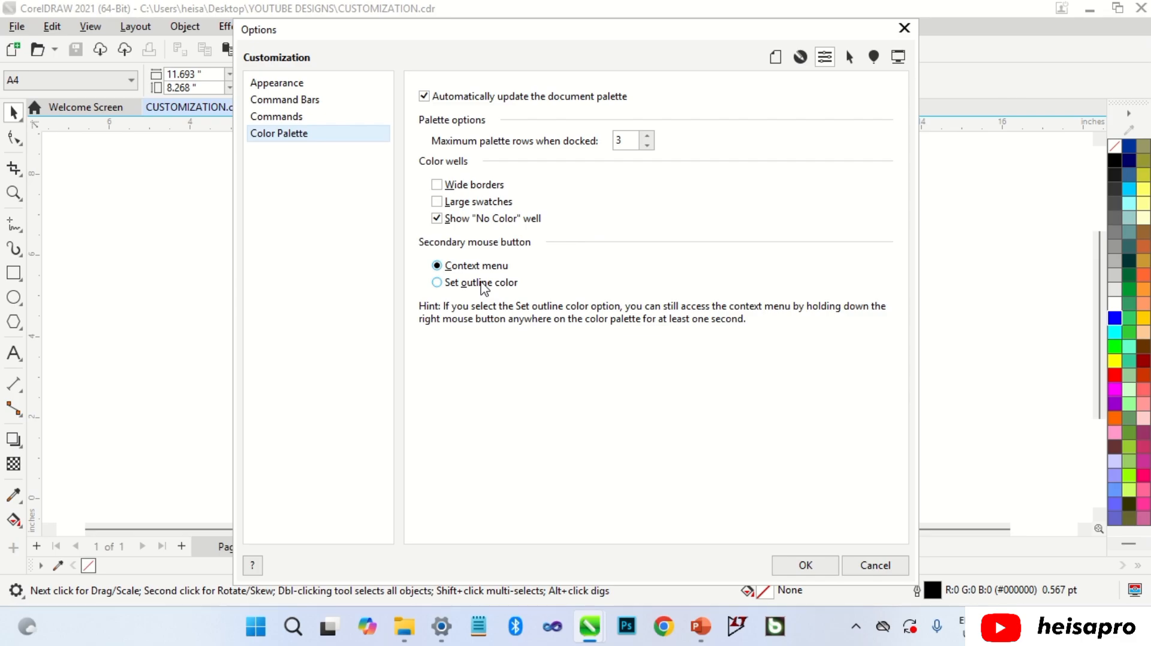
click(482, 284)
click(805, 565)
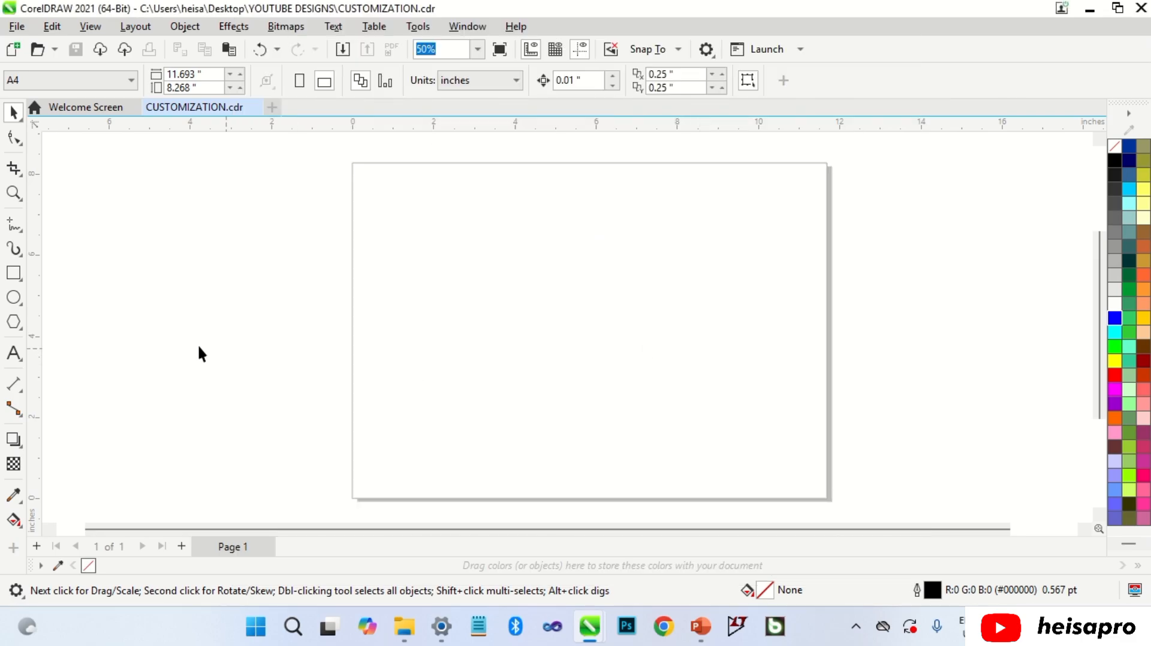
Draw a rectangle about 4.92 by 3.20 inches near the middle of the page, ending with the Pick tool active.
key(F6)
drag(484, 258, 683, 388)
key(space)
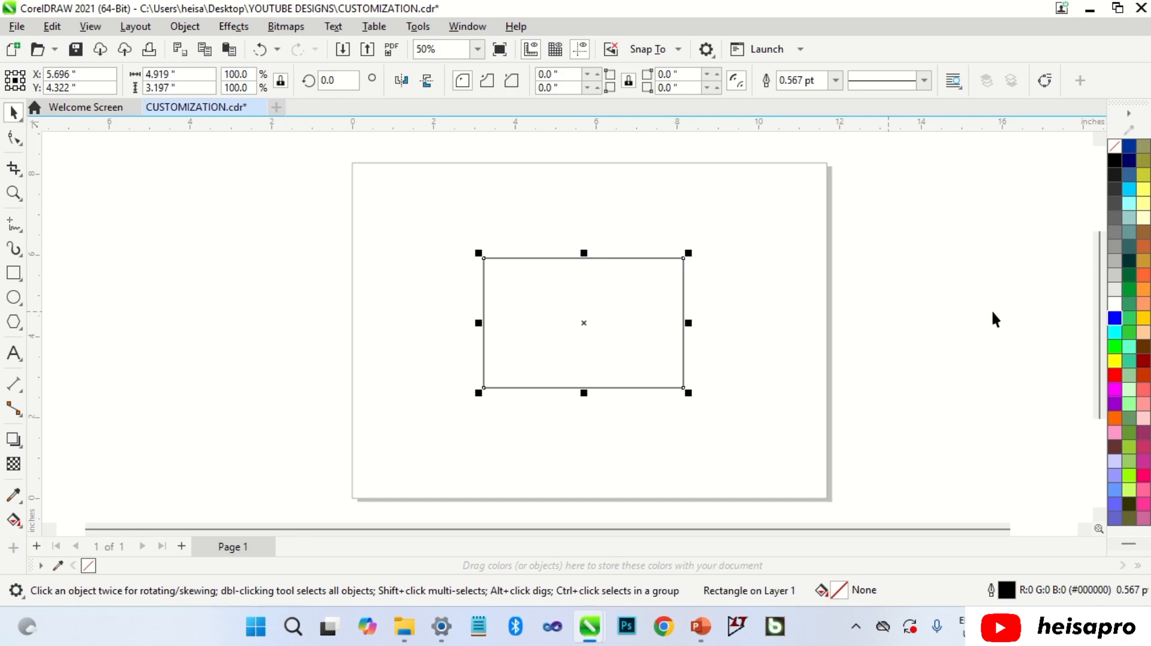
Set the rectangle's outline color to blue from the color palette and deselect the rectangle.
right_click(1115, 323)
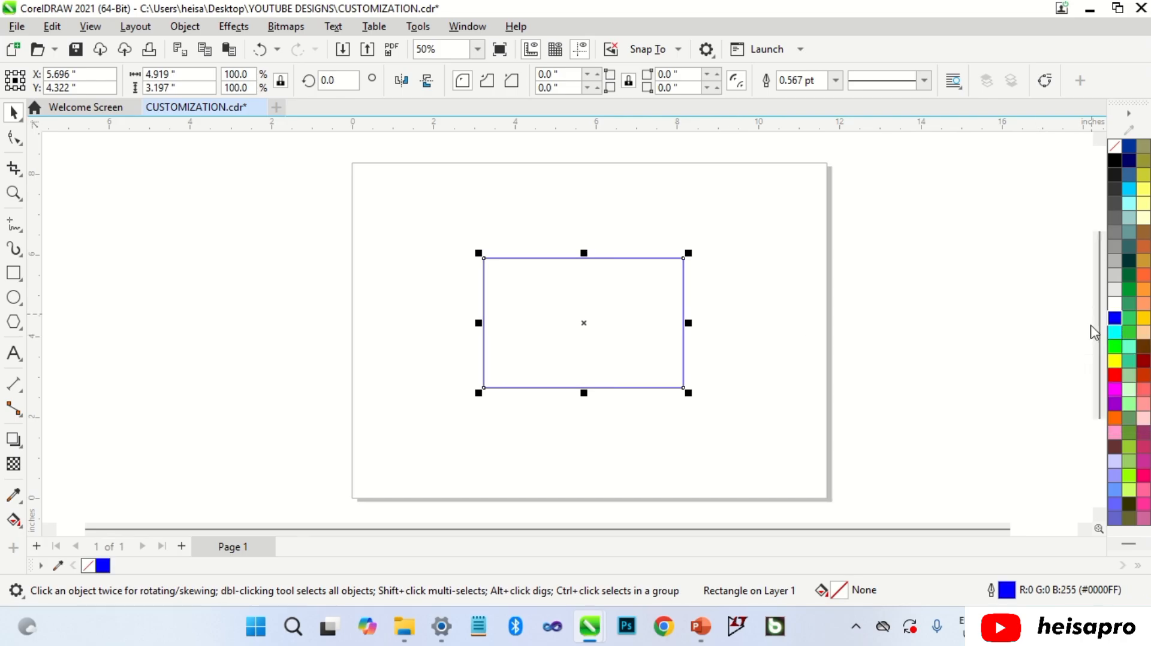
click(793, 338)
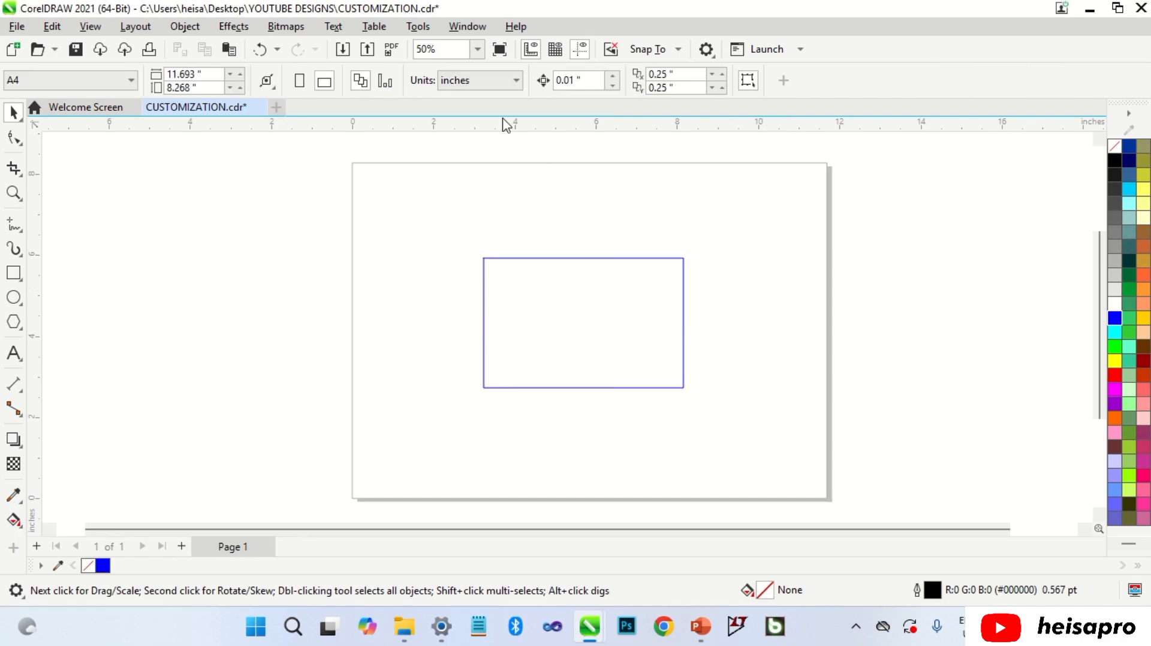
Review the secondary mouse button hint in the color palette settings, close the options, and view a palette swatch's context menu.
click(417, 27)
mouse_move(429, 51)
click(624, 69)
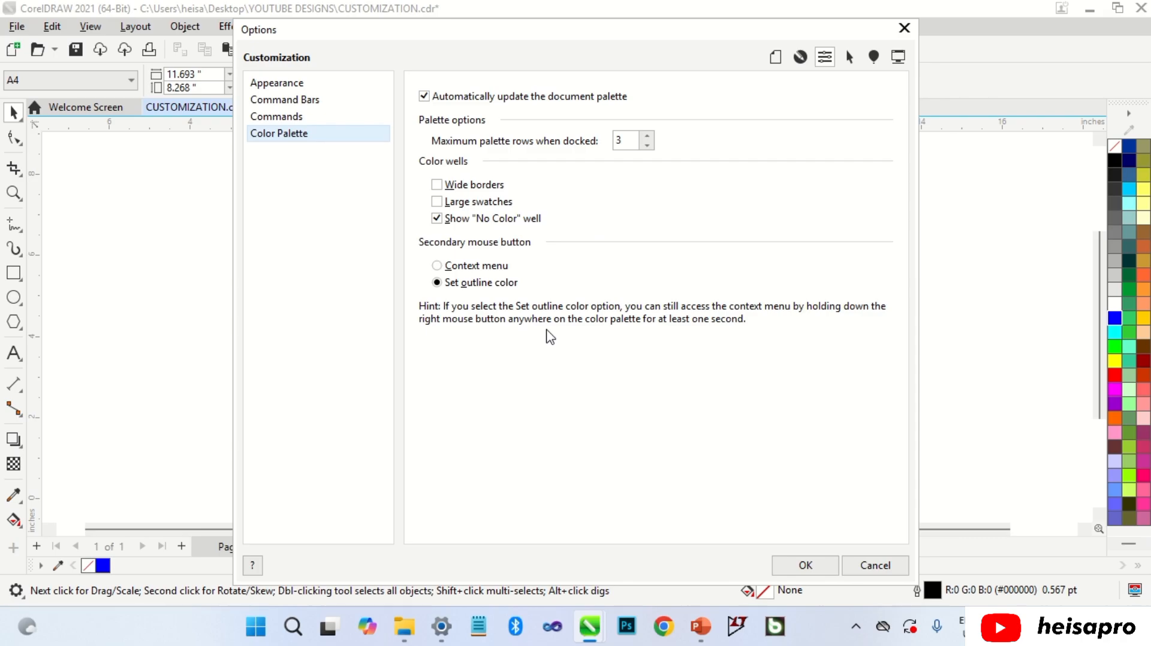
click(805, 566)
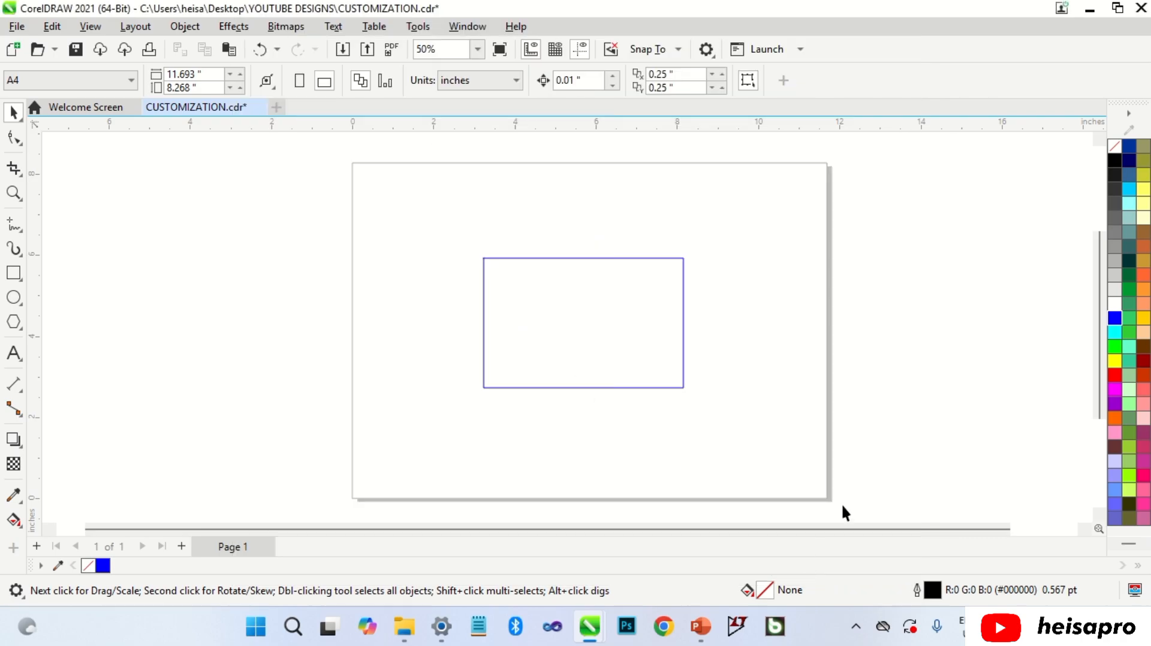
right_click(1130, 234)
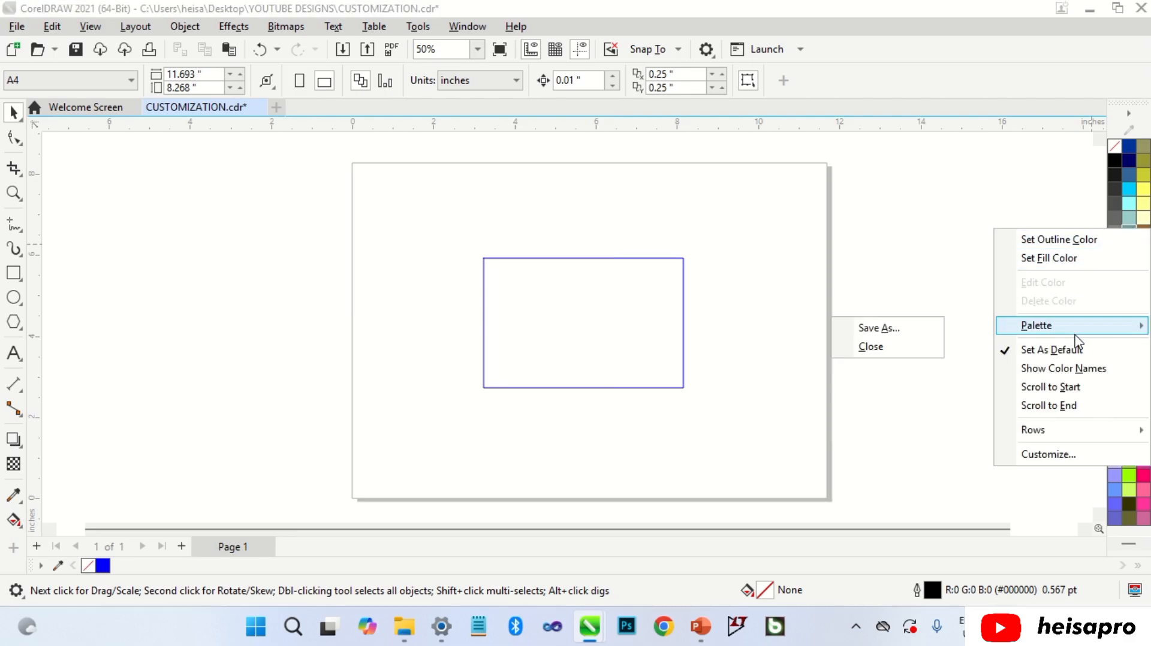
click(939, 276)
Fill the rectangle with green using the green swatch's Set Fill Color command, and deselect it.
click(531, 349)
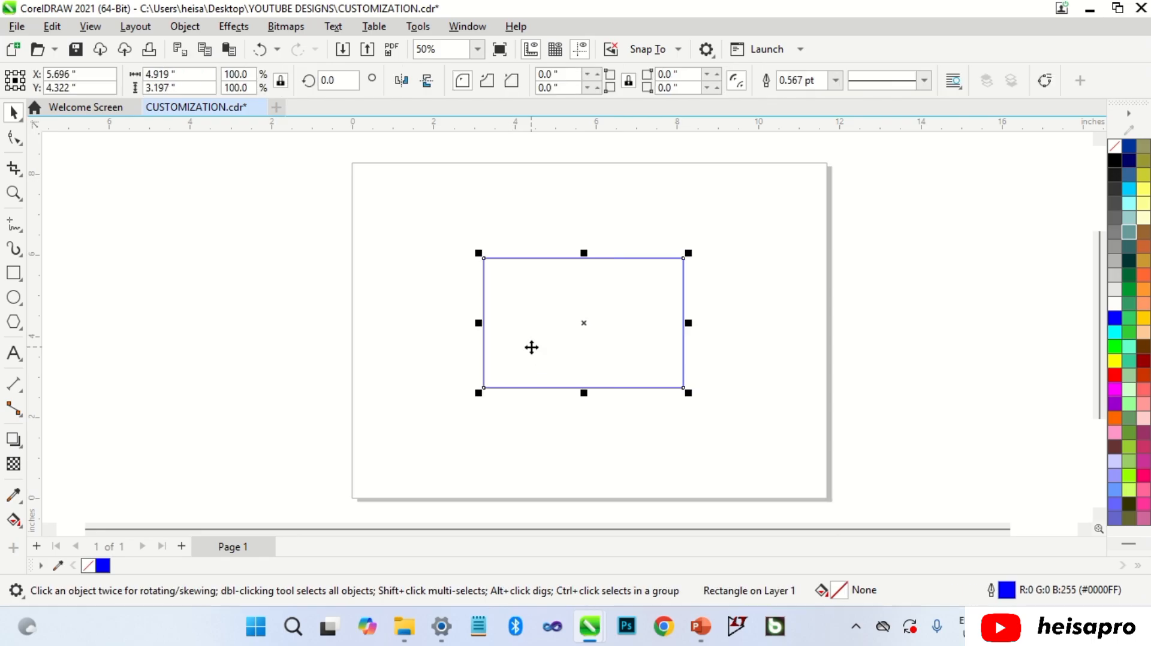
right_click(1114, 346)
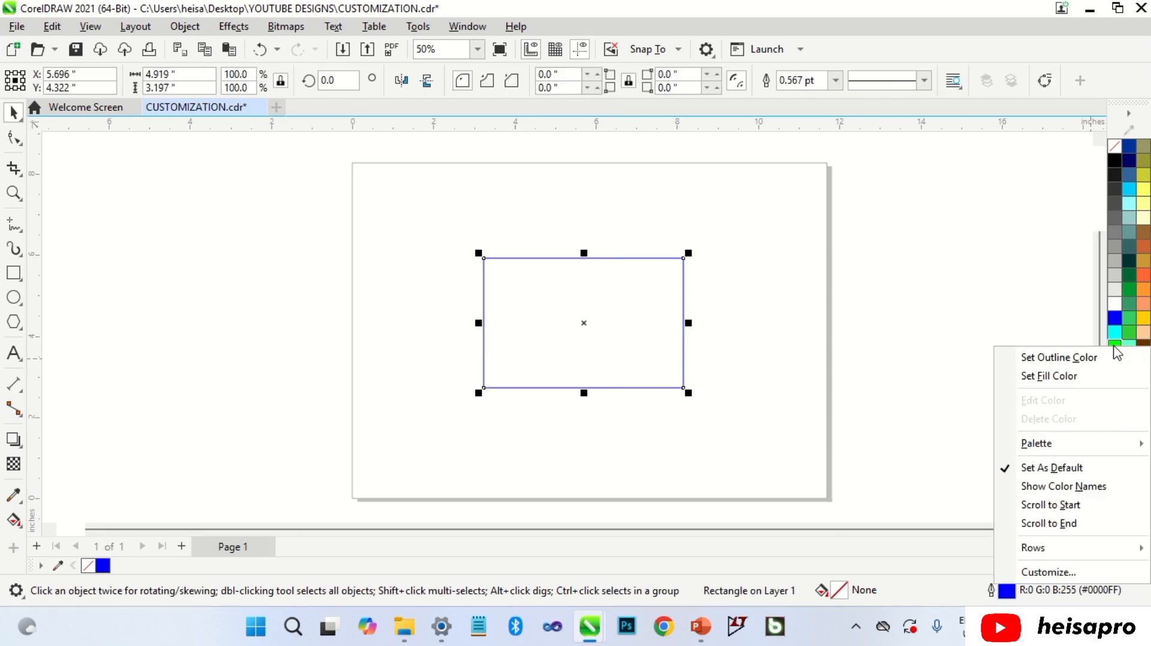
click(1096, 377)
click(747, 281)
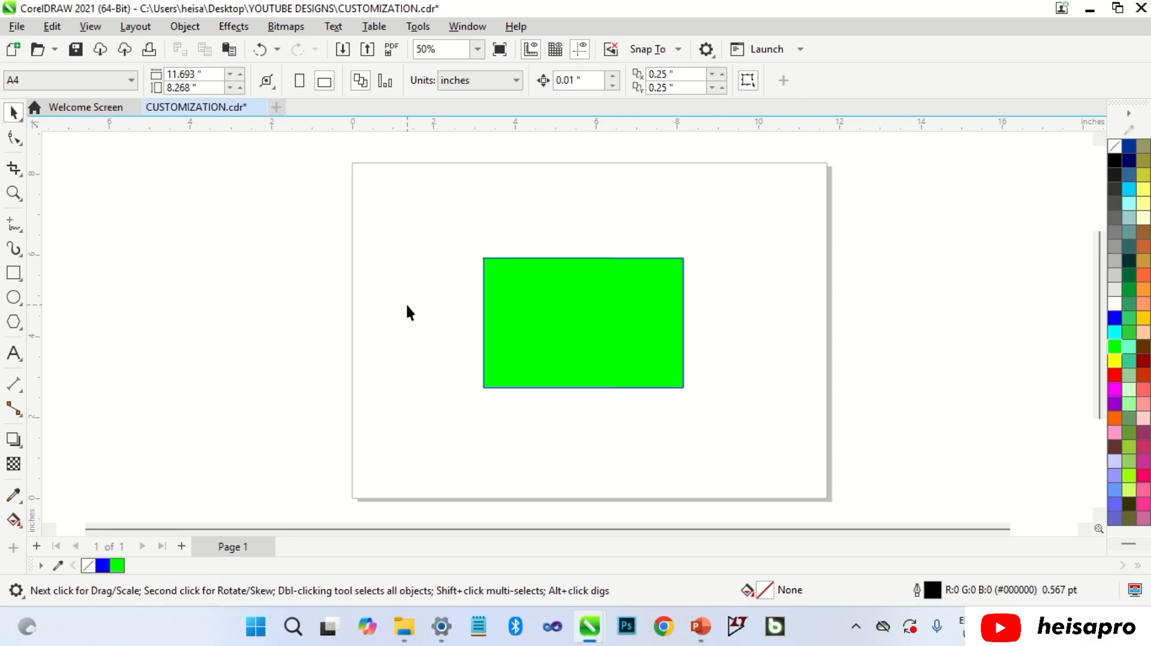
Open the toolbox's tool list, hide the Transparency tool, and show it again.
click(14, 549)
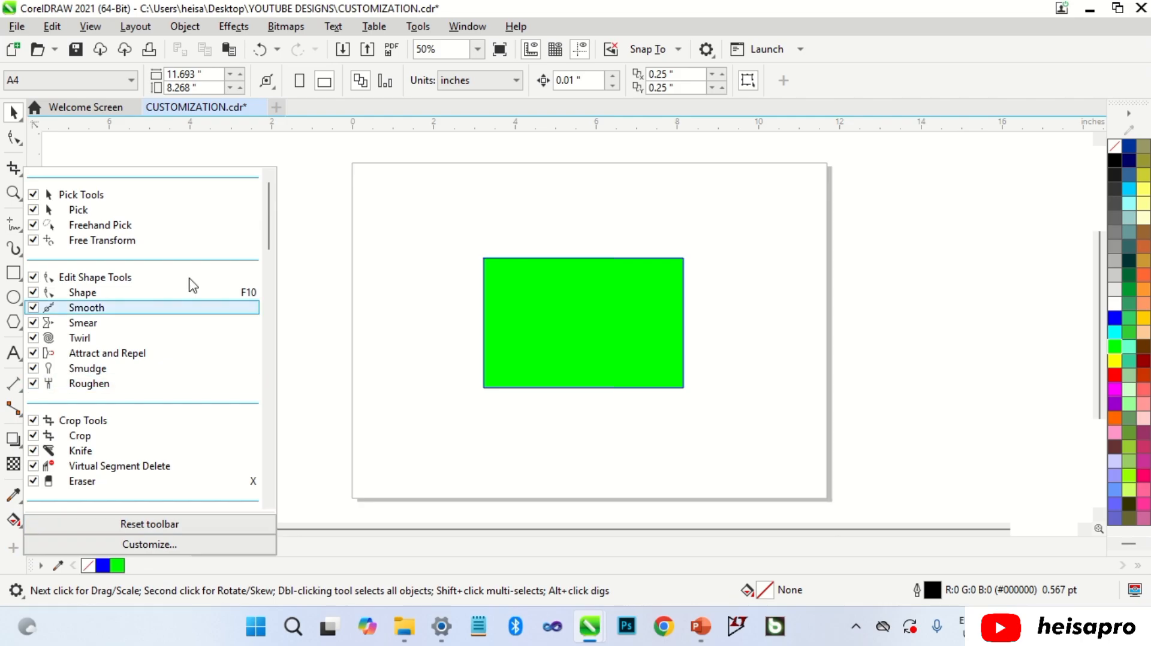
drag(266, 210, 269, 466)
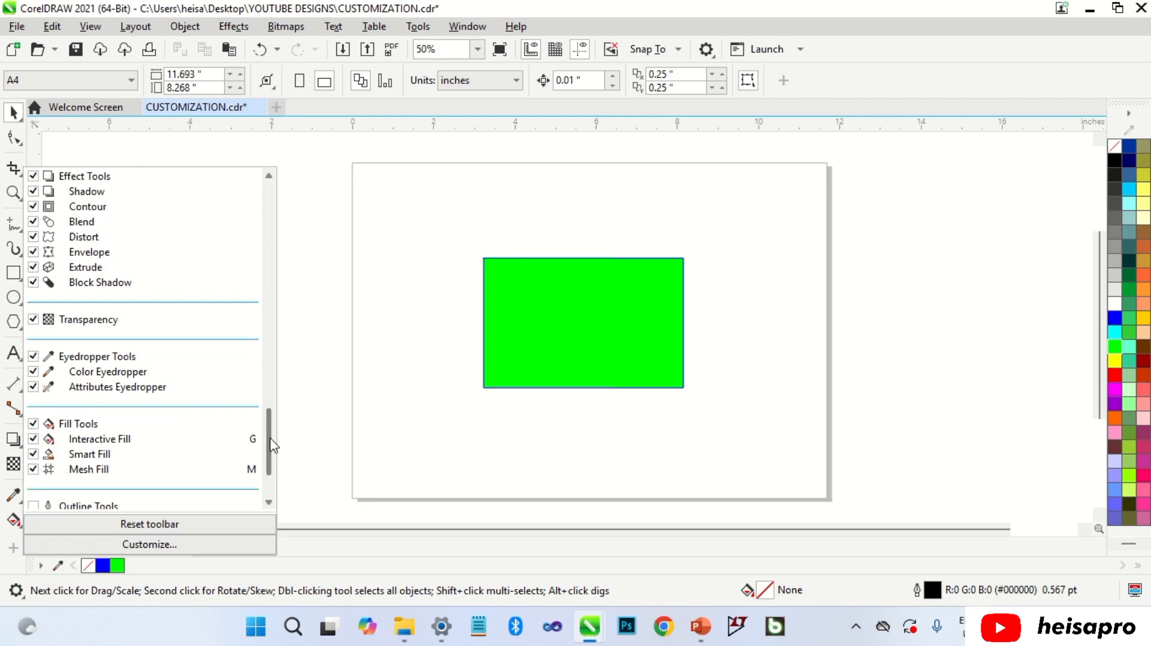
click(34, 320)
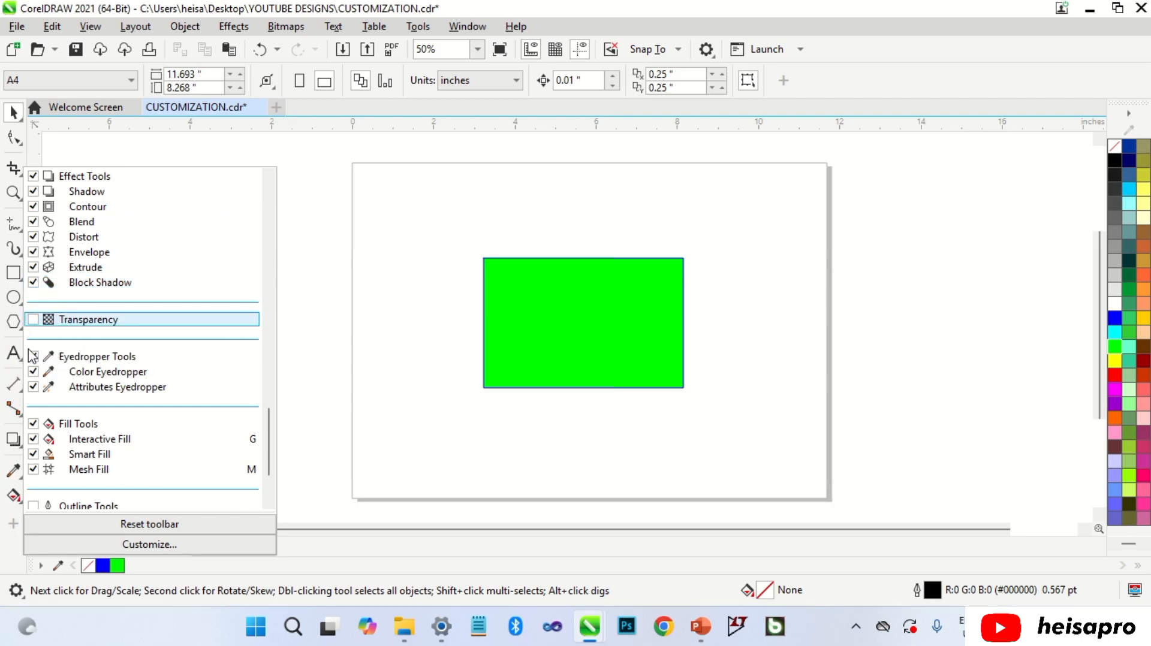
click(34, 321)
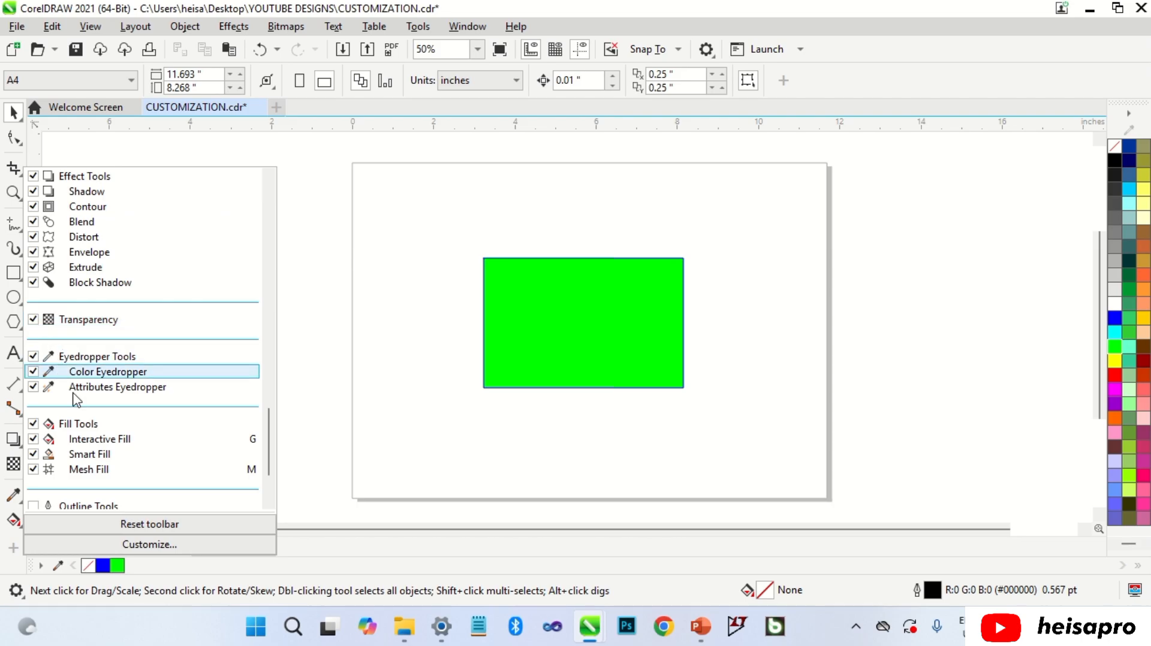
Hide Fill Tools, Interactive Fill, Smart Fill and Mesh Fill from the toolbox, and reset the toolbox to its default settings.
click(78, 424)
click(96, 440)
click(97, 455)
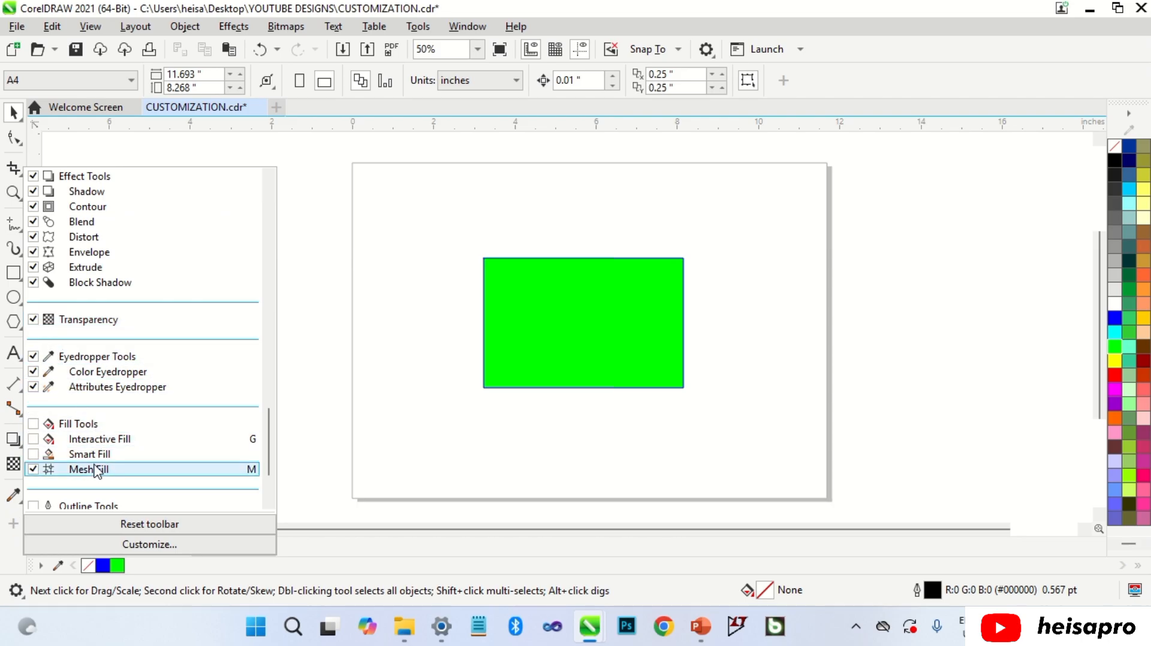
click(97, 471)
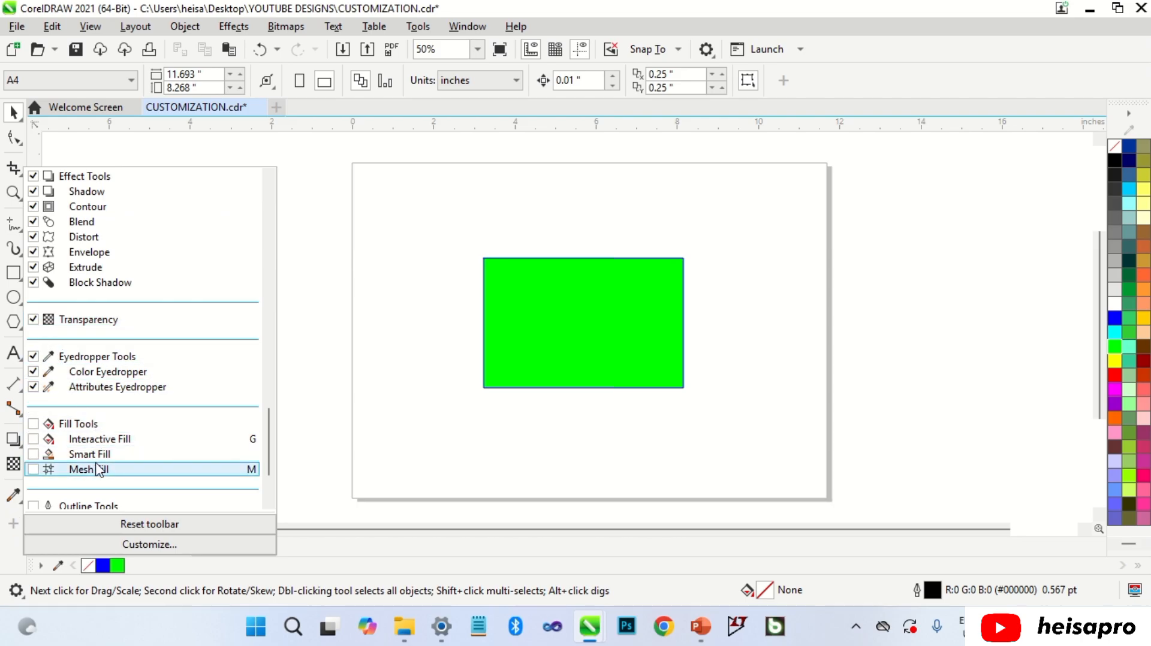
click(156, 525)
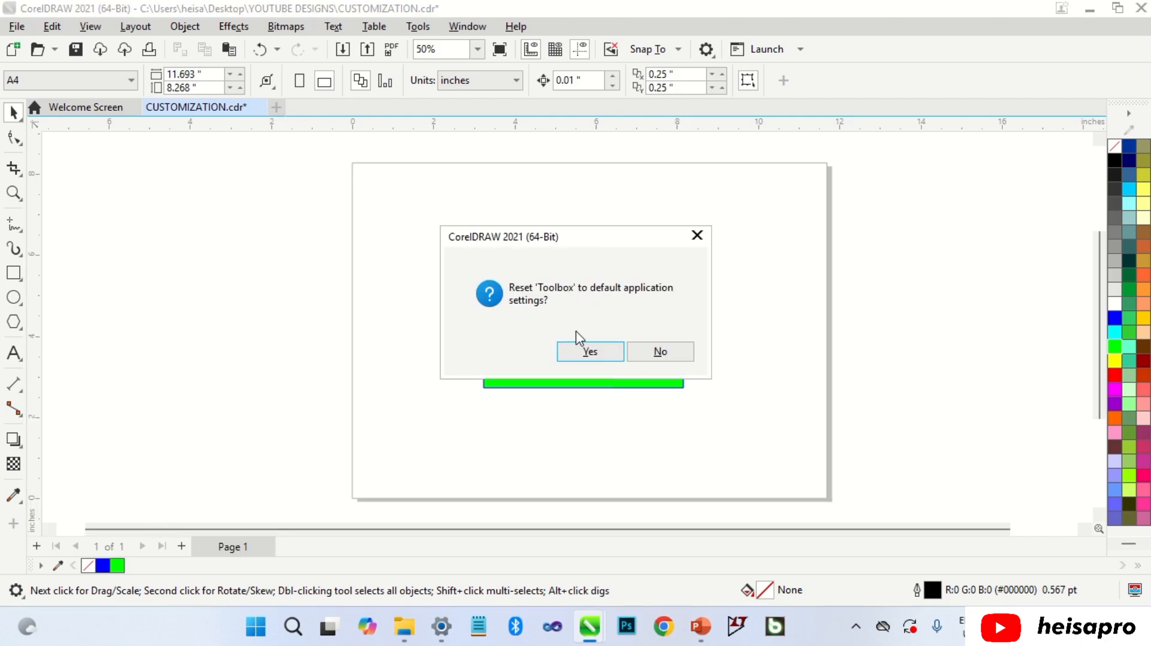
click(581, 356)
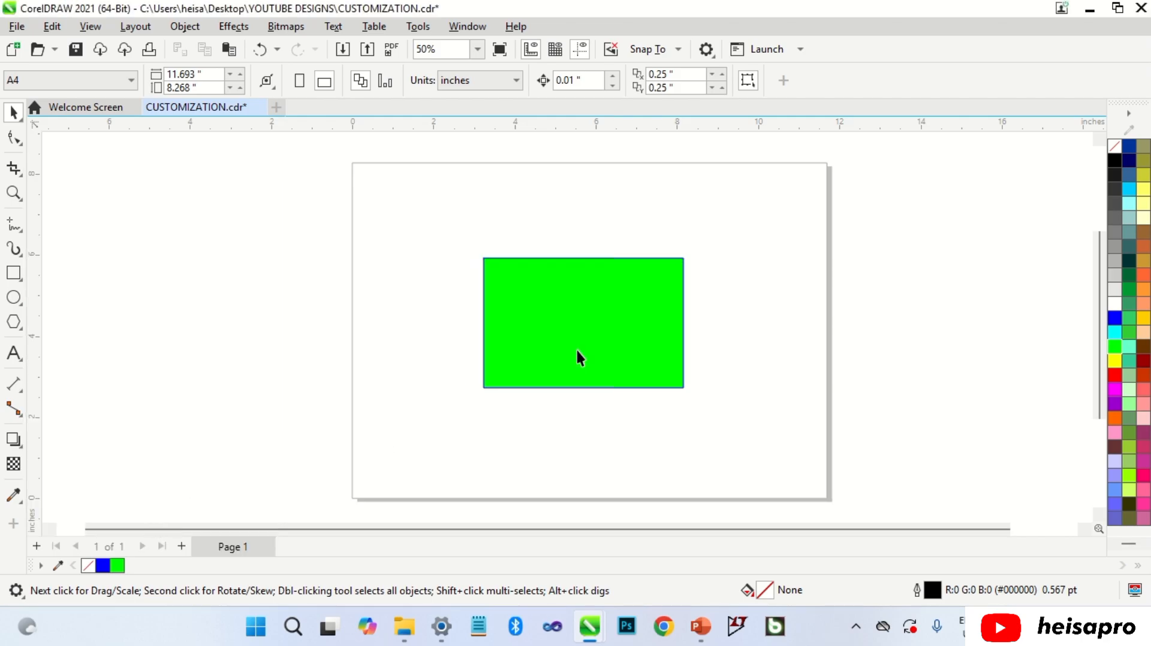
Hide the Paper, Size, Autofit page, Portrait, Landscape and Default Page controls and their separators from the property bar, and reset it to defaults.
click(783, 80)
click(548, 118)
click(548, 133)
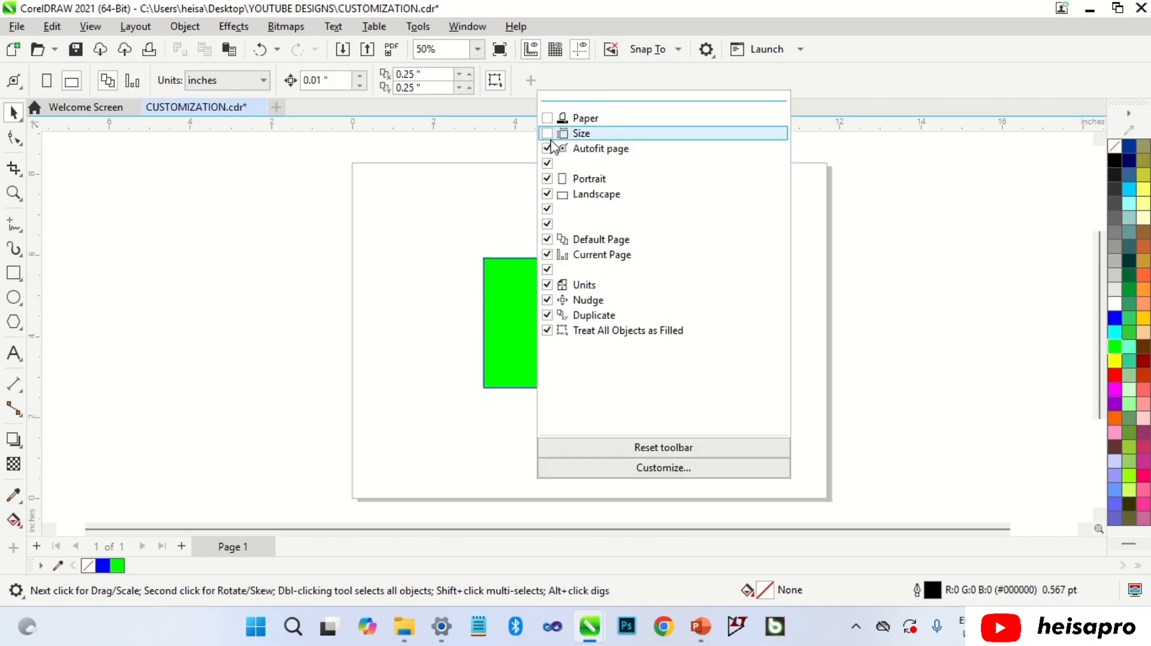
click(548, 149)
click(549, 163)
click(548, 194)
click(548, 209)
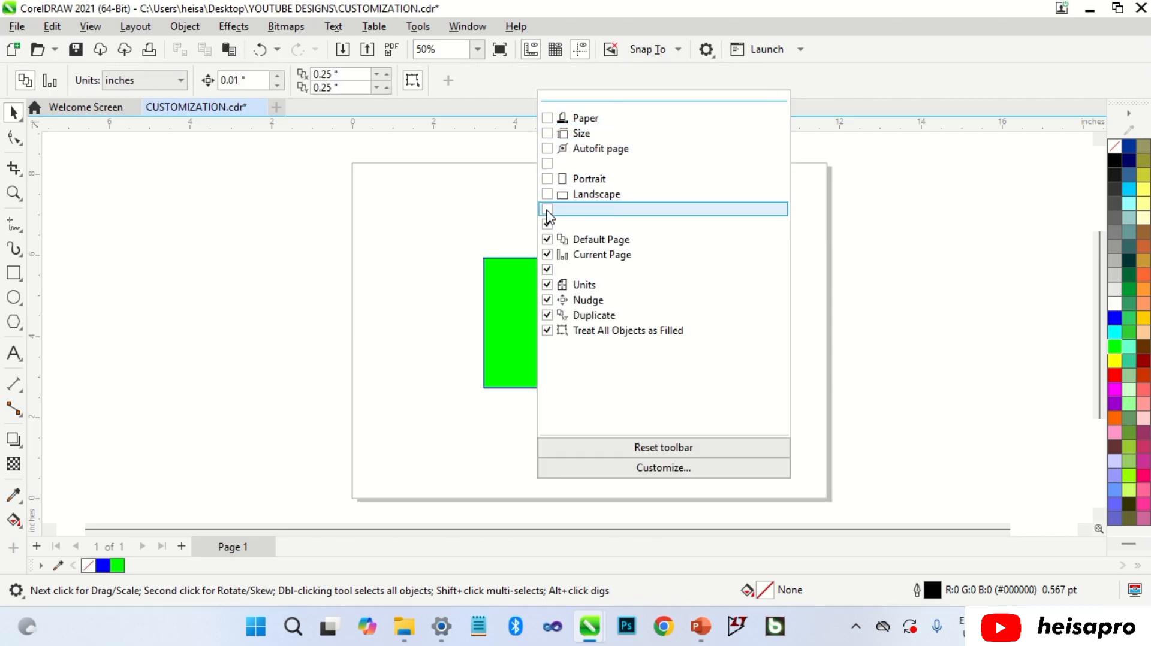
click(547, 224)
click(547, 240)
click(617, 447)
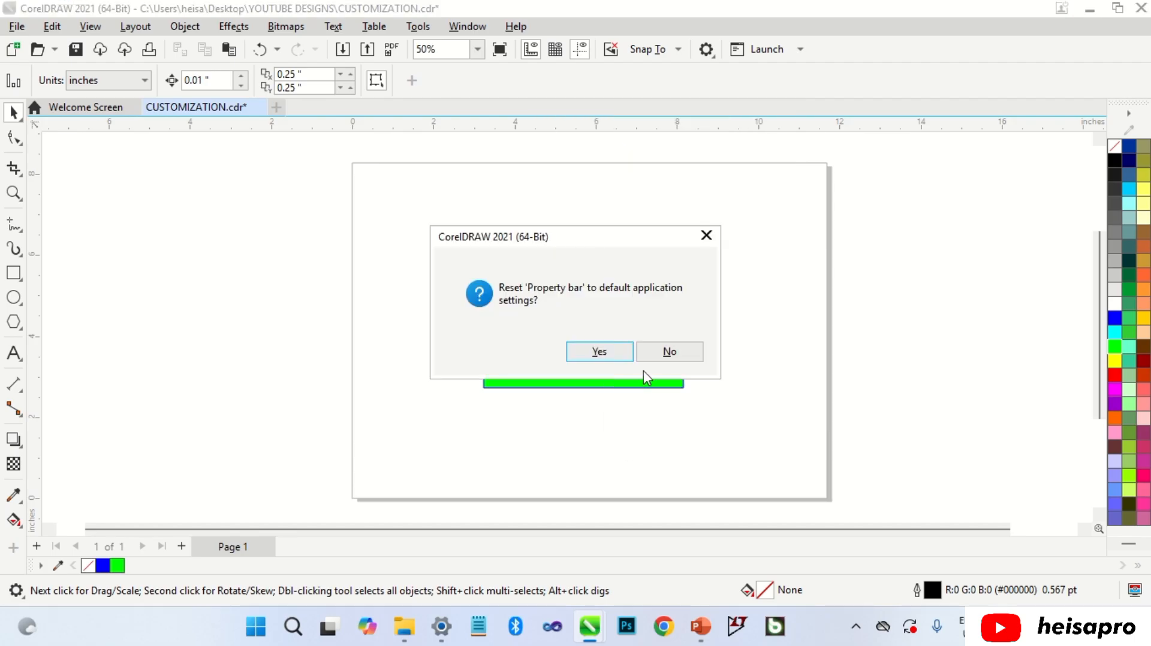
click(624, 357)
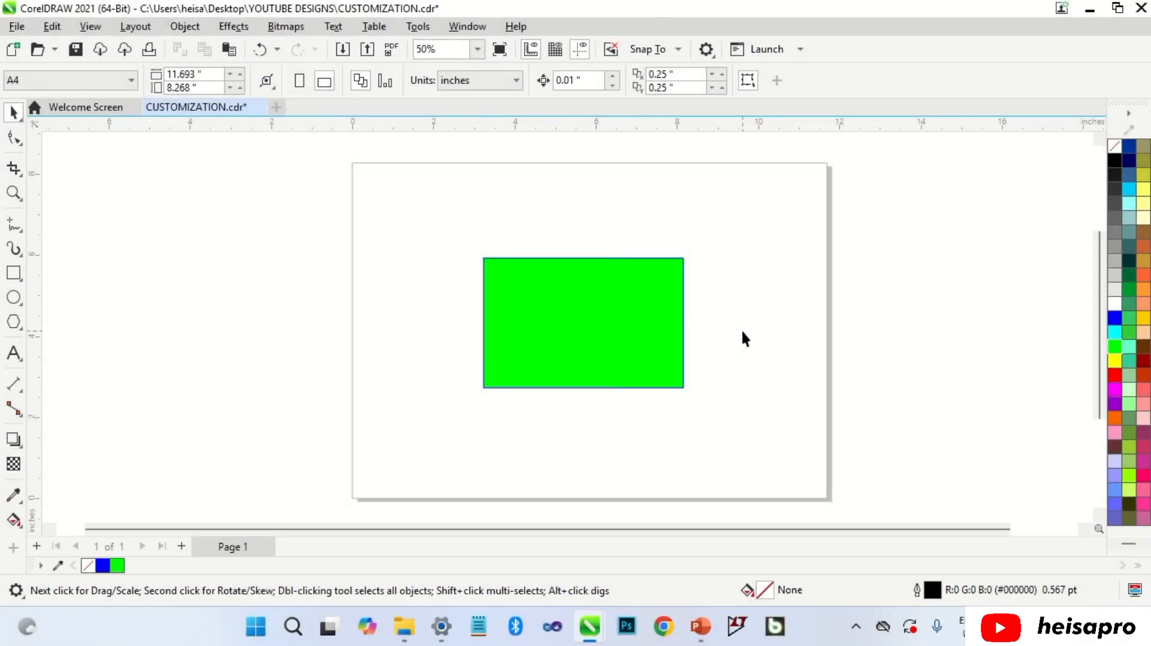